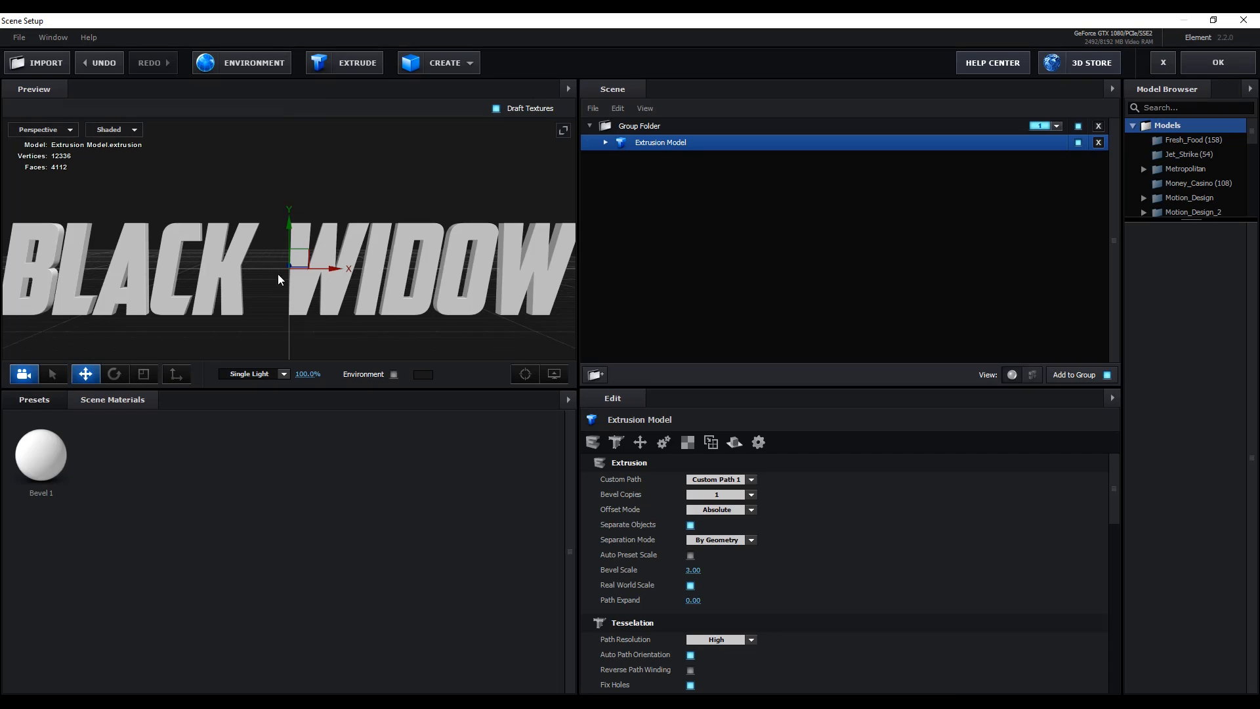
- Apply the metal_brushed_grunge material from the Pro_Shaders_2 Metal presets to the extruded text's Bevel 1
left_click(601, 143)
left_click(656, 160)
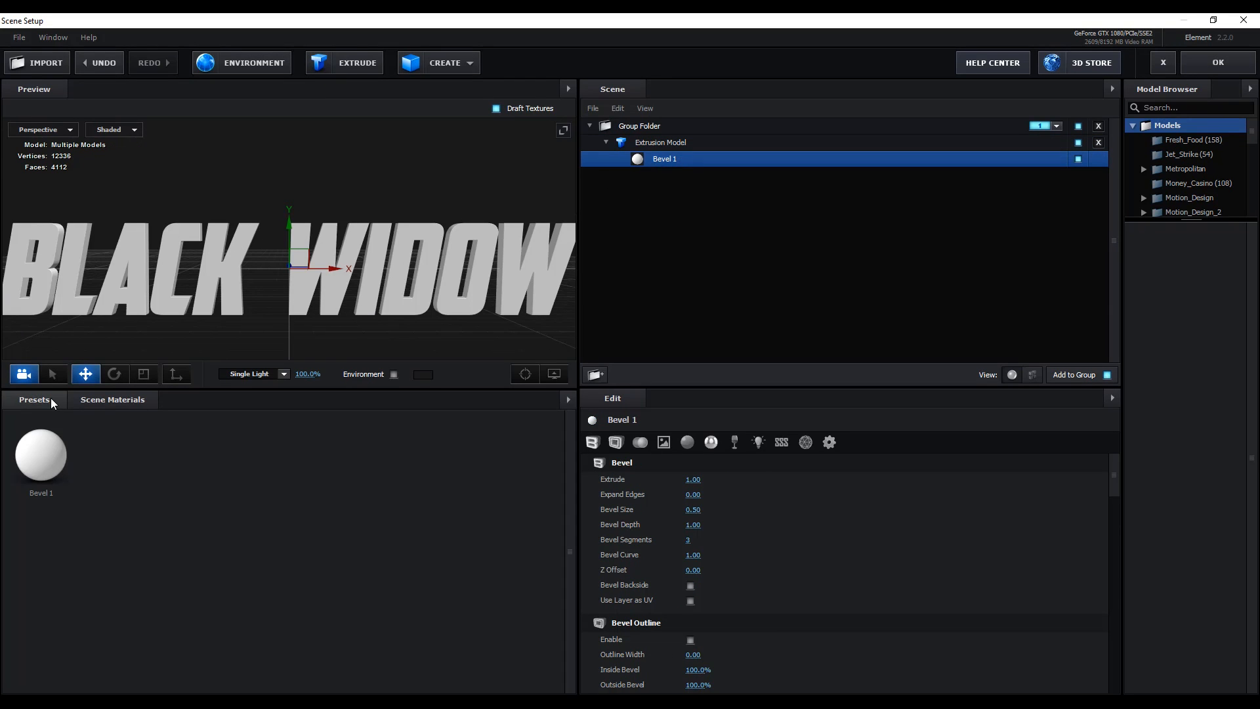
left_click(34, 399)
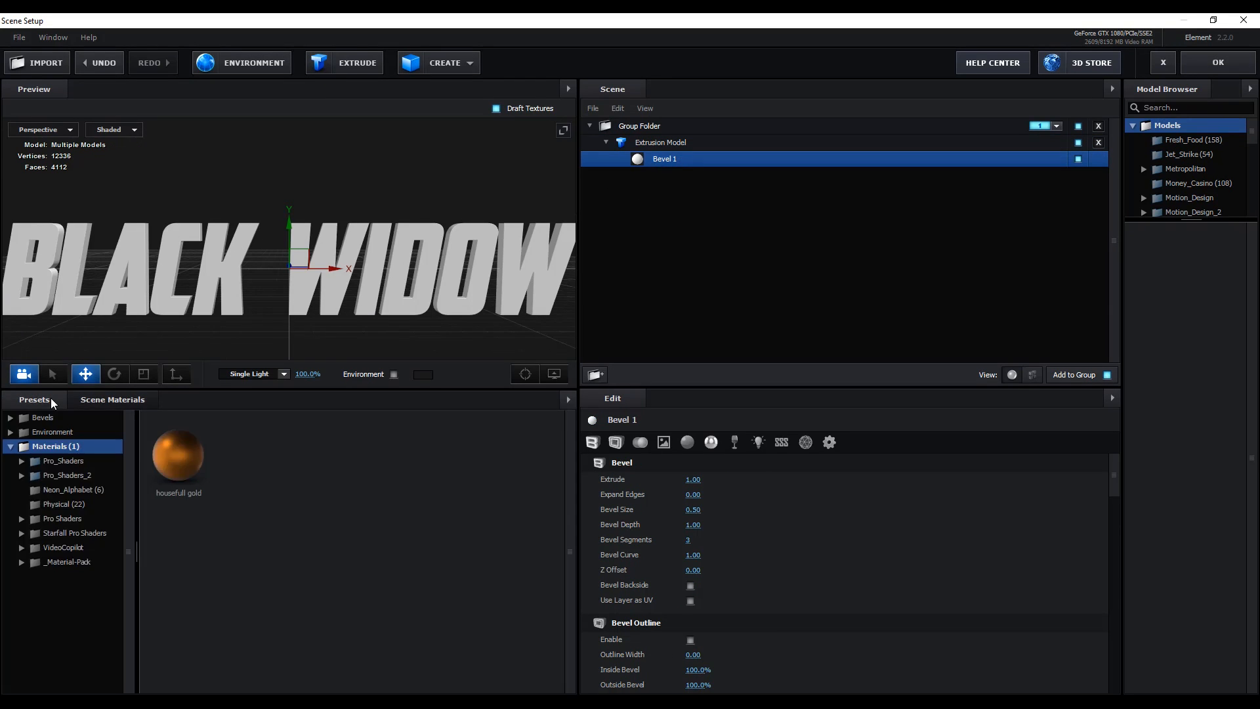
double_click(78, 475)
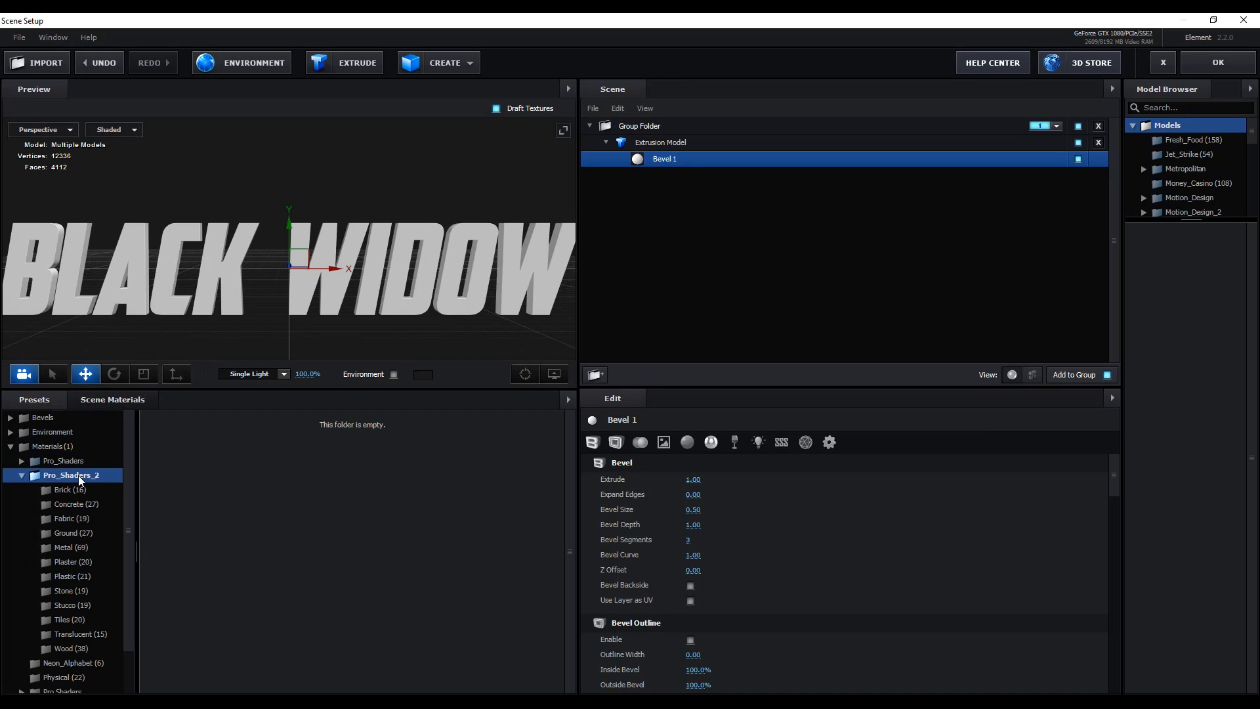
left_click(69, 548)
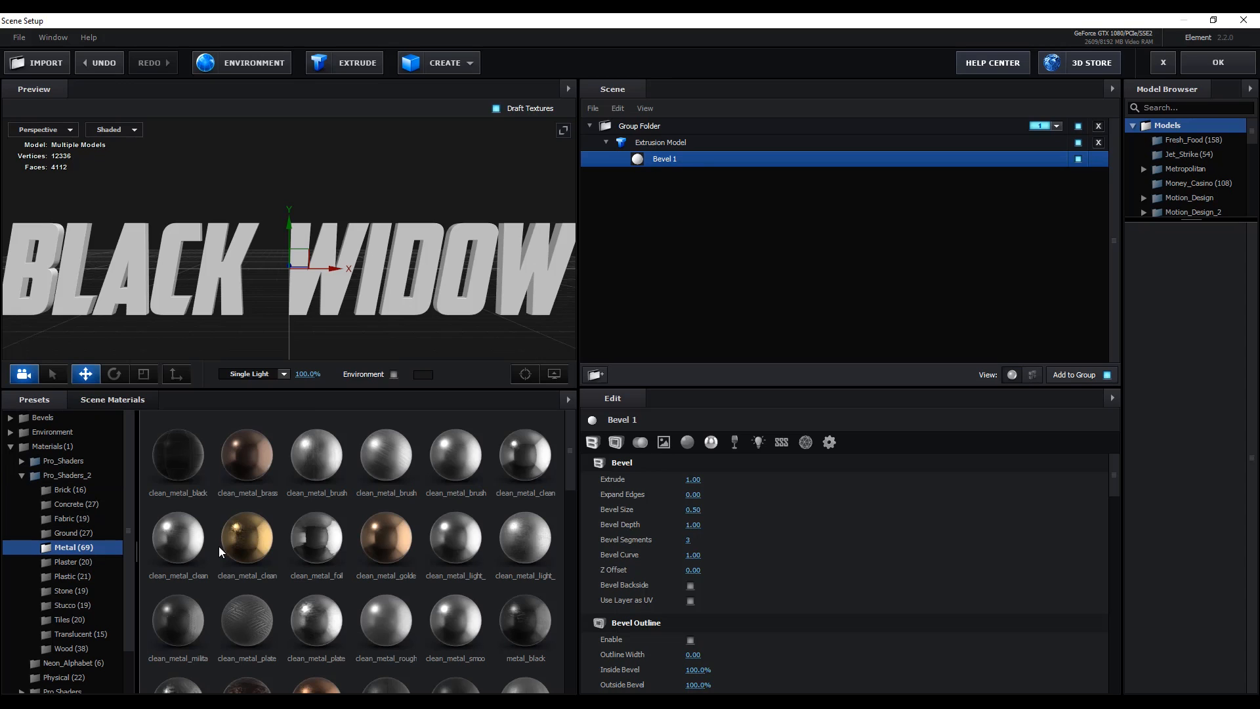
left_click_drag(572, 474, 573, 526)
mouse_move(181, 605)
left_mouse_down()
mouse_move(596, 255)
mouse_move(672, 159)
left_mouse_up()
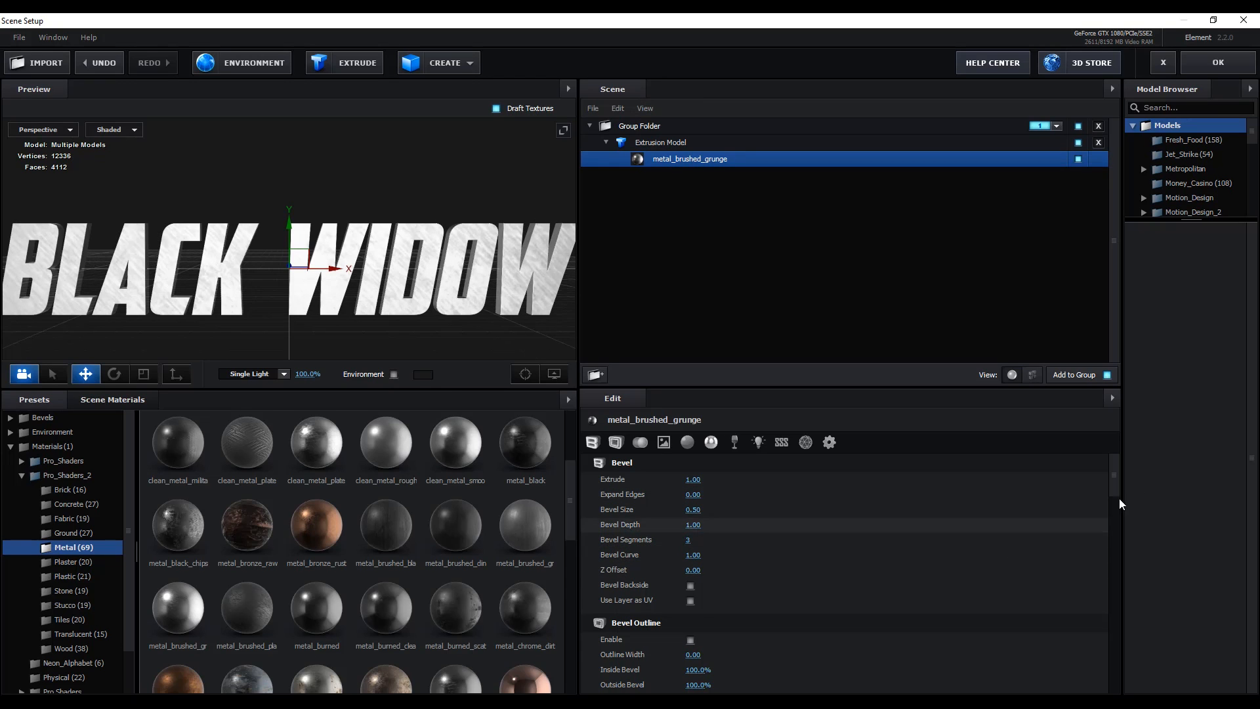
- Set the UV Repeat of the metal material's Diffuse texture to 5
left_click_drag(1120, 468, 1120, 511)
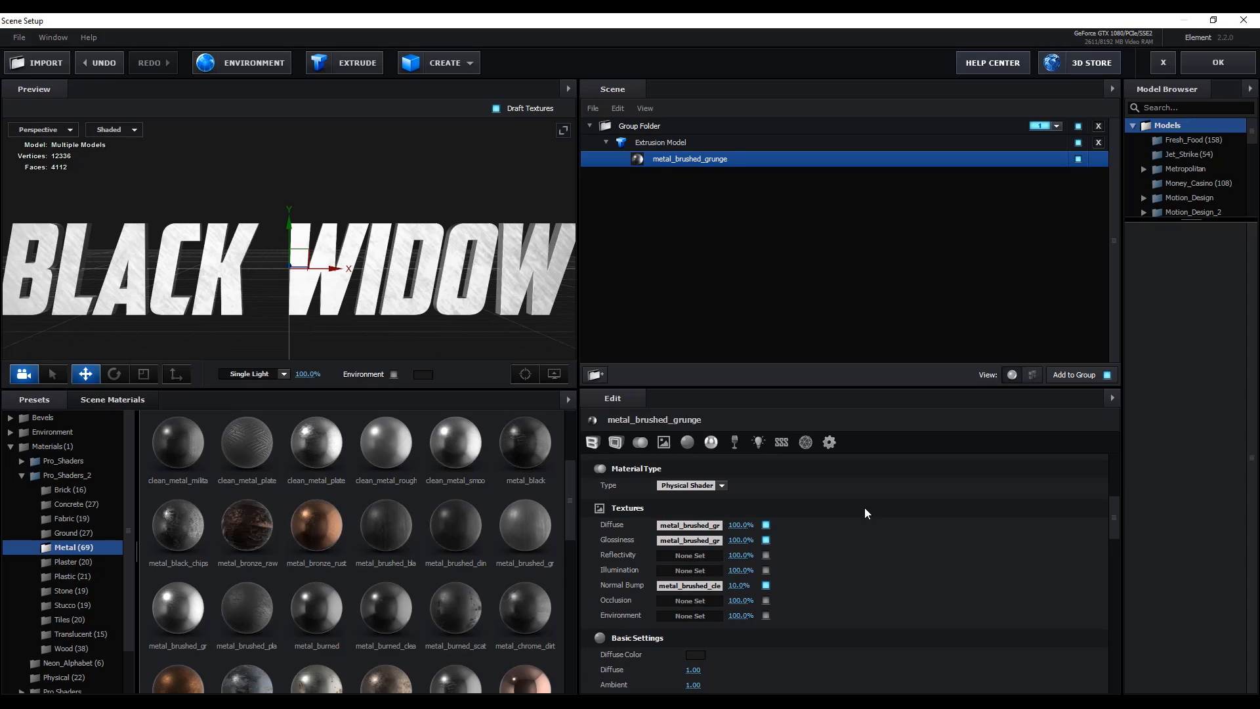
left_click(694, 527)
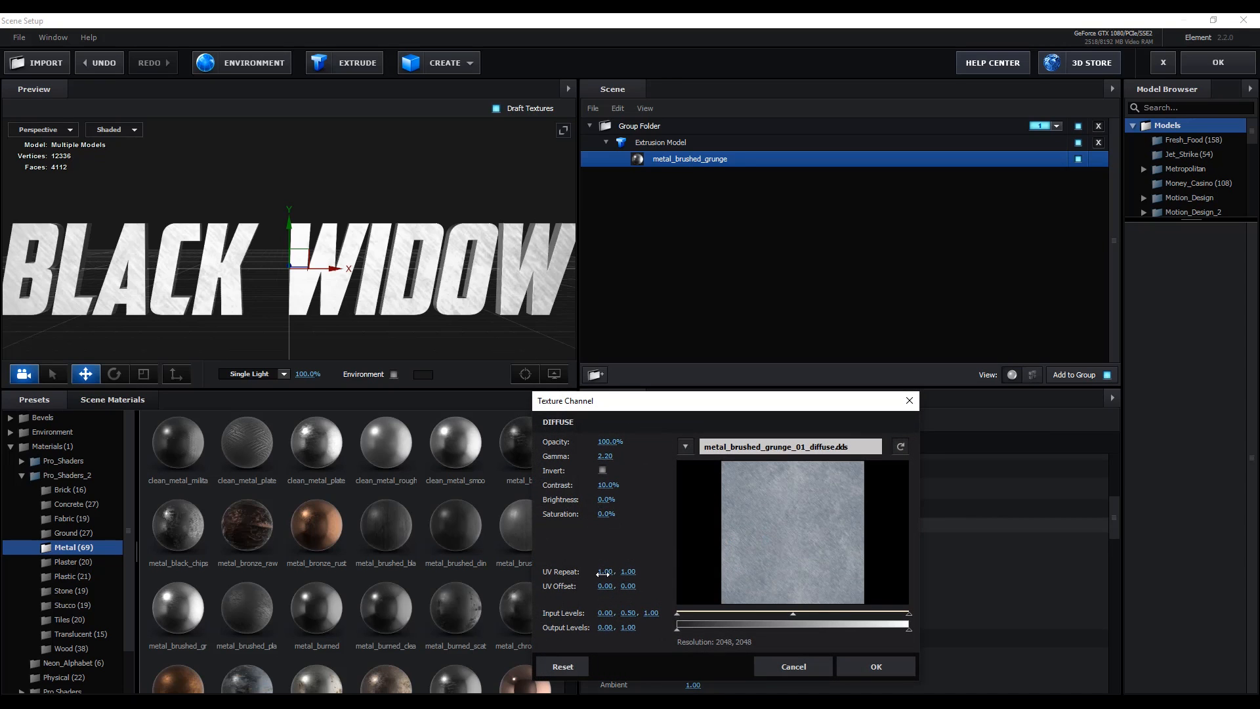
type("5")
key("Tab")
key("Return")
left_click(876, 667)
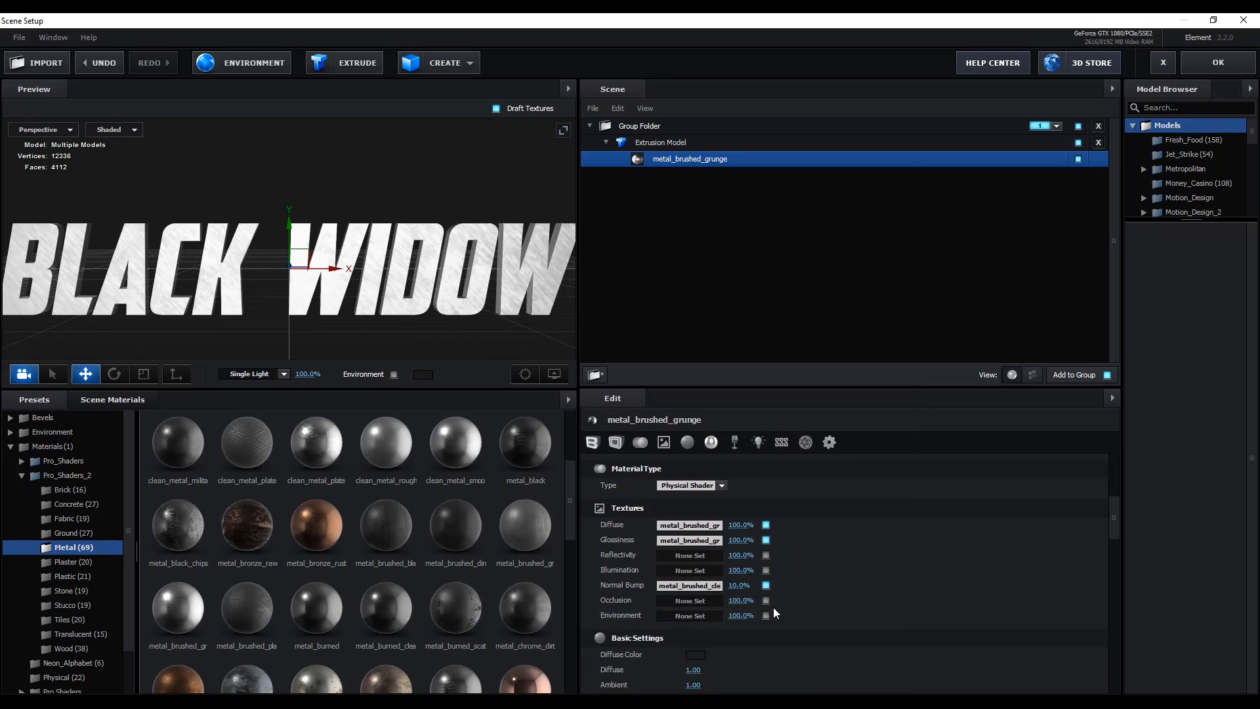
- Set the UV Repeat of the material's Glossiness texture to 5 in both directions
left_click(695, 541)
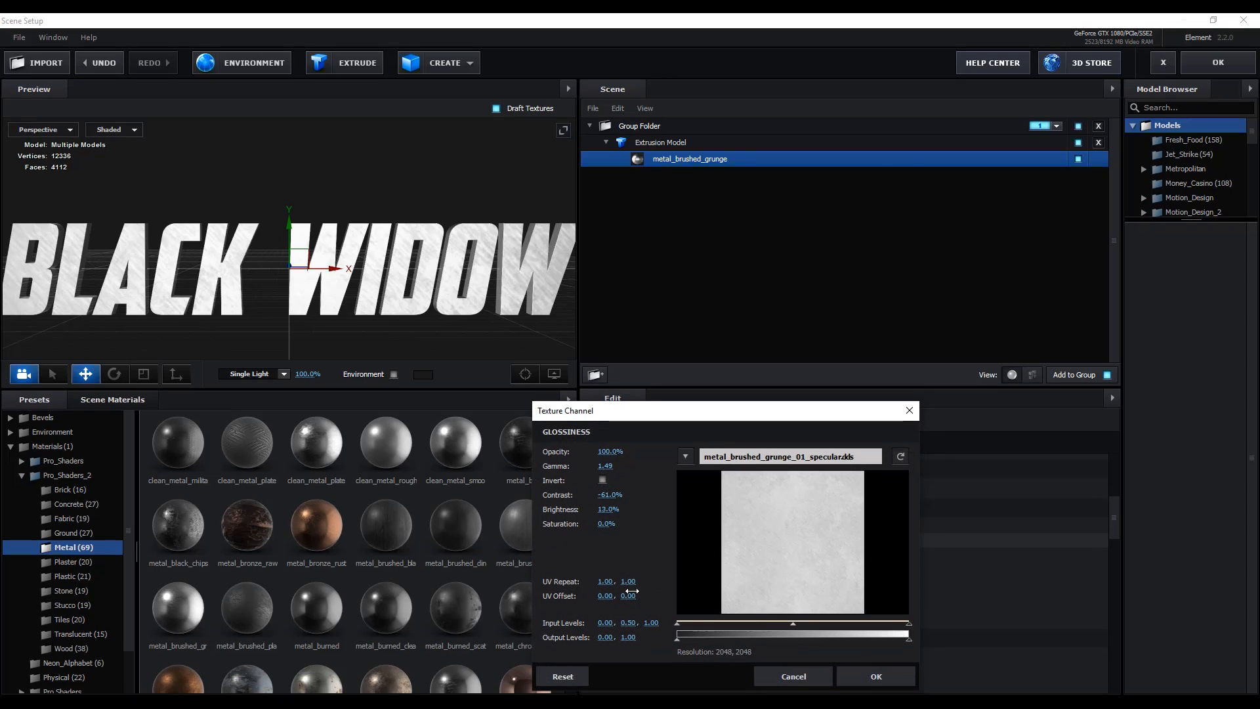
left_click(613, 582)
type("5")
key("Tab")
type("5")
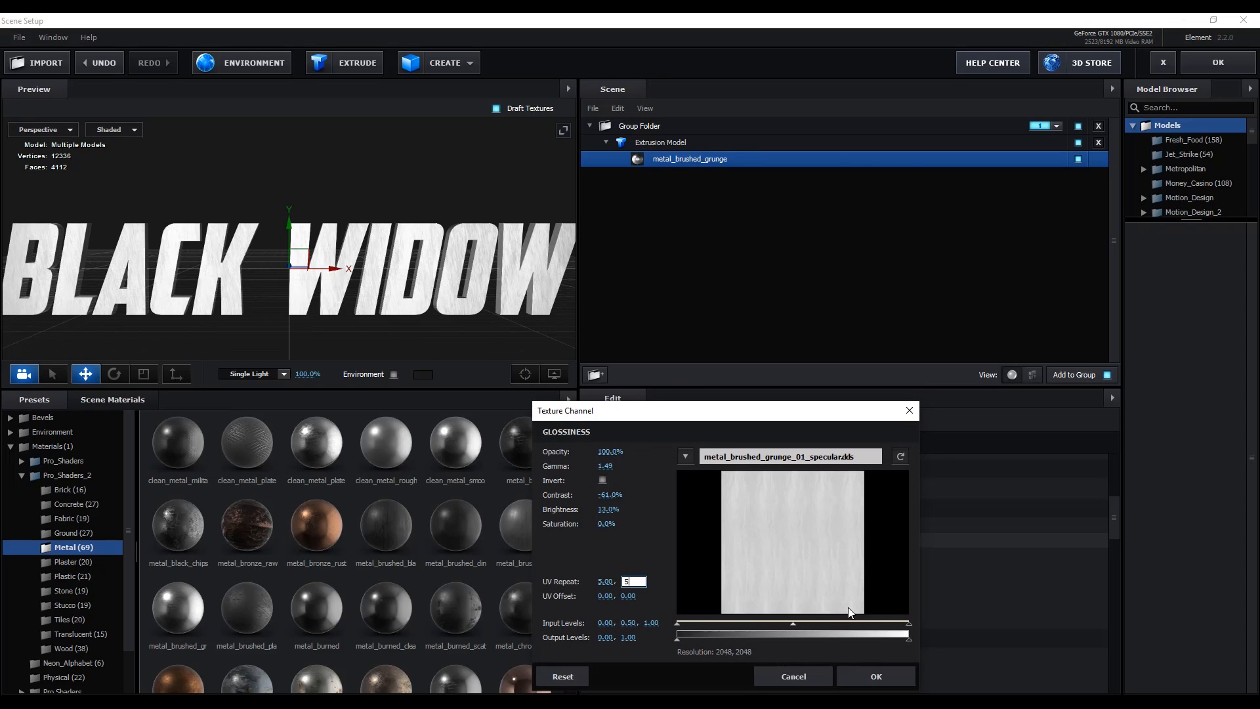
left_click(901, 679)
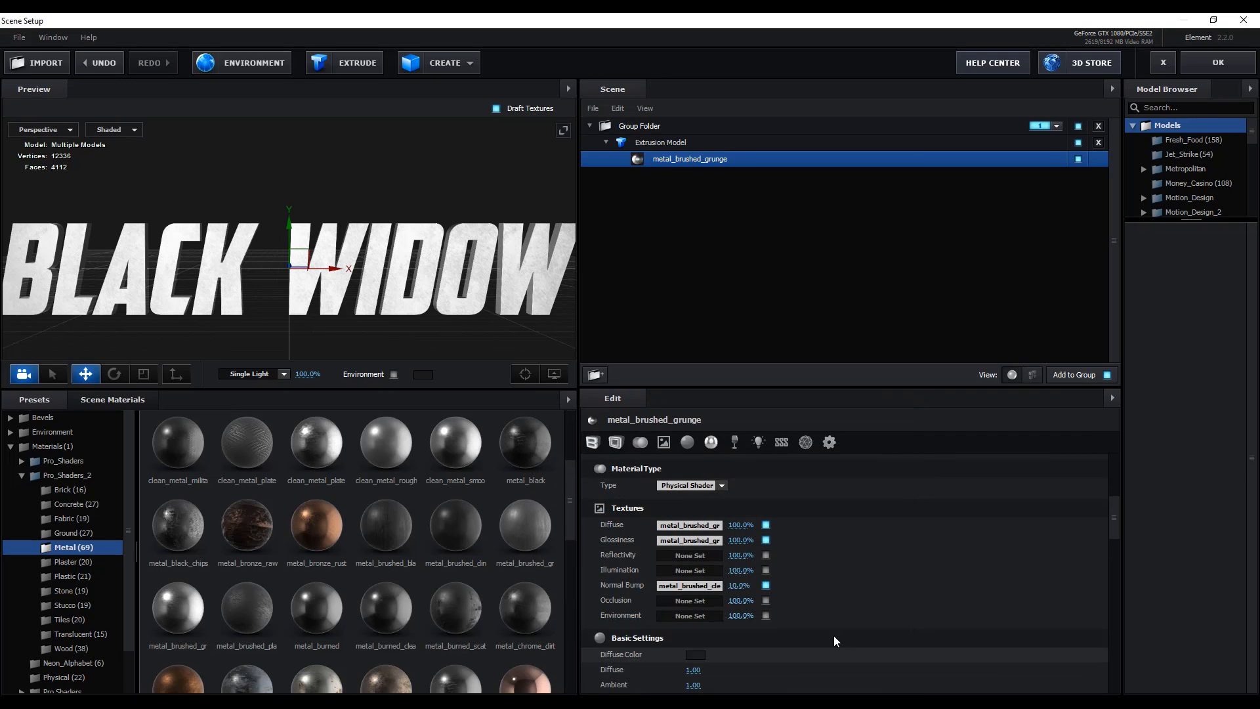
- Set the Normal Bump texture's UV Repeat to 5 in both directions, with the amount at -64%
left_click(680, 587)
type("5")
key("Tab")
type("5")
key("Return")
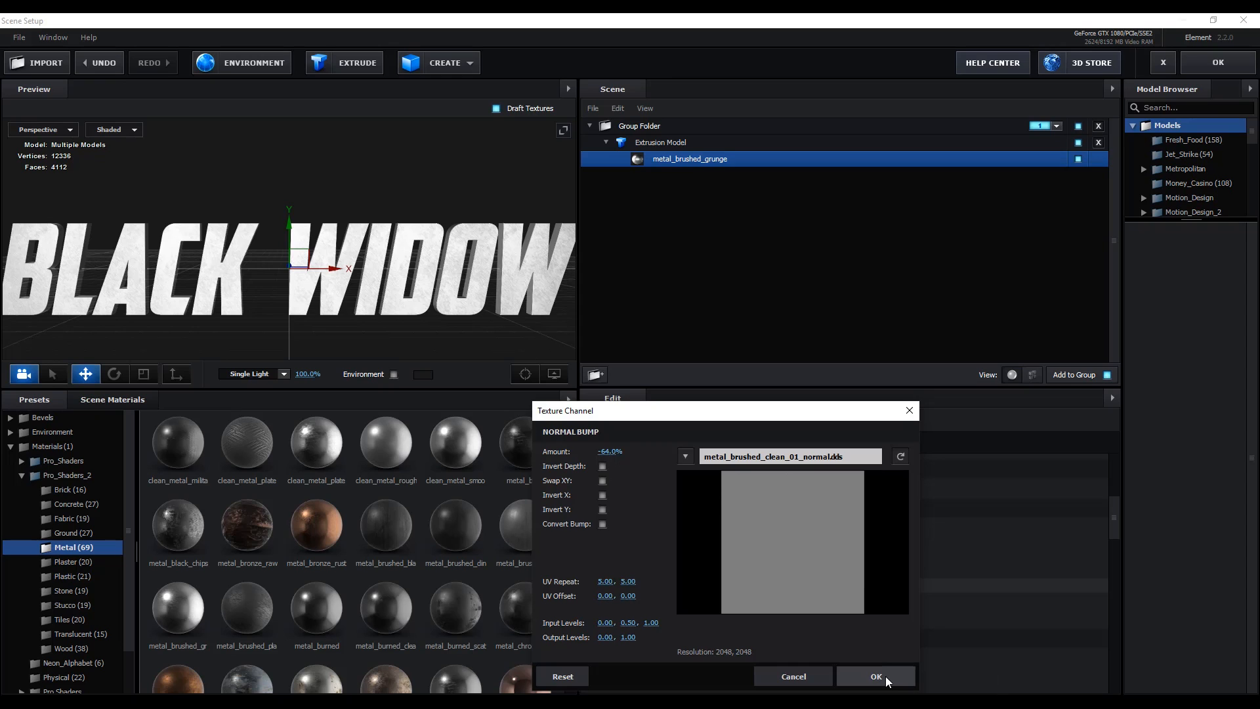
left_click(877, 676)
- Switch the preview lighting to 360 and load Basic_2K_13.dds as the scene's environment texture
left_click(283, 373)
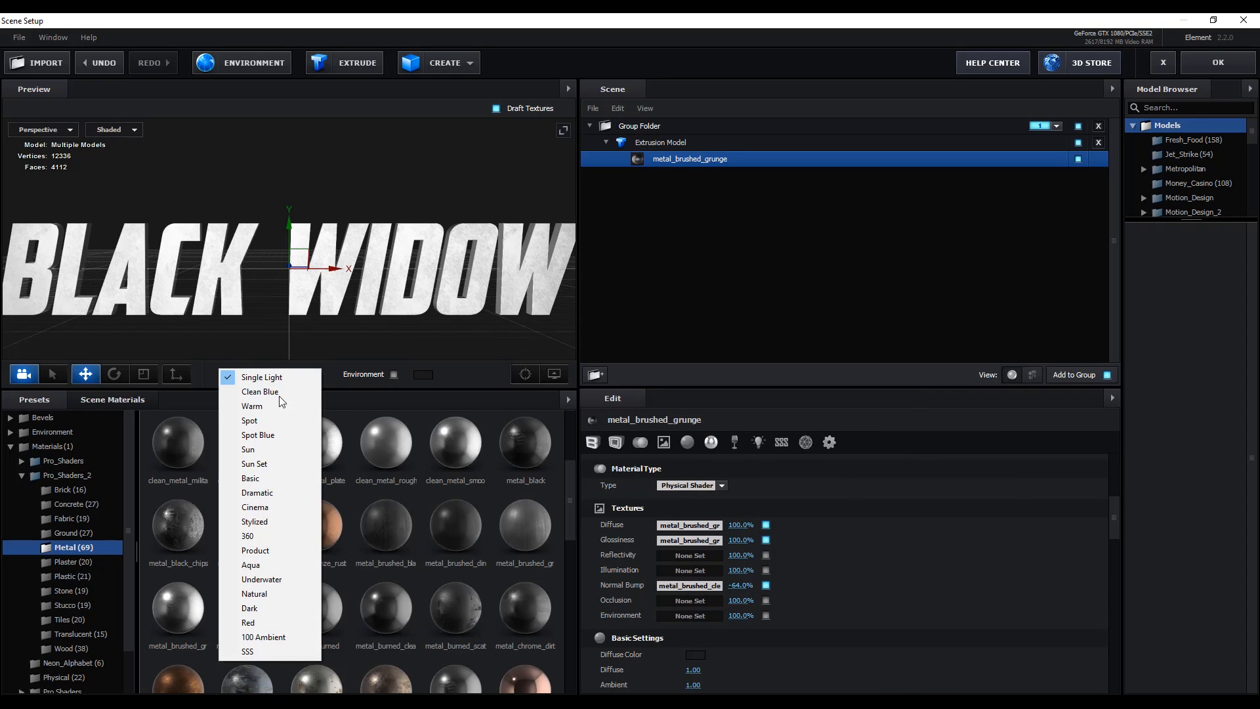
left_click(254, 528)
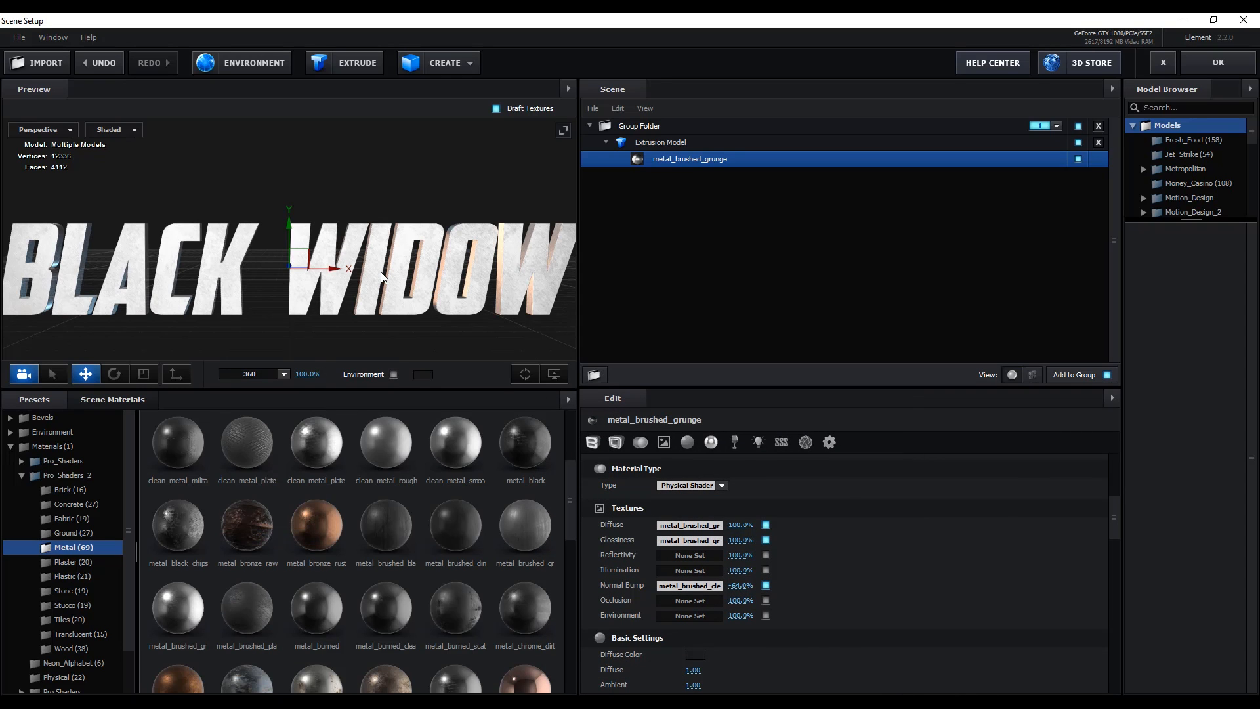
left_click(248, 70)
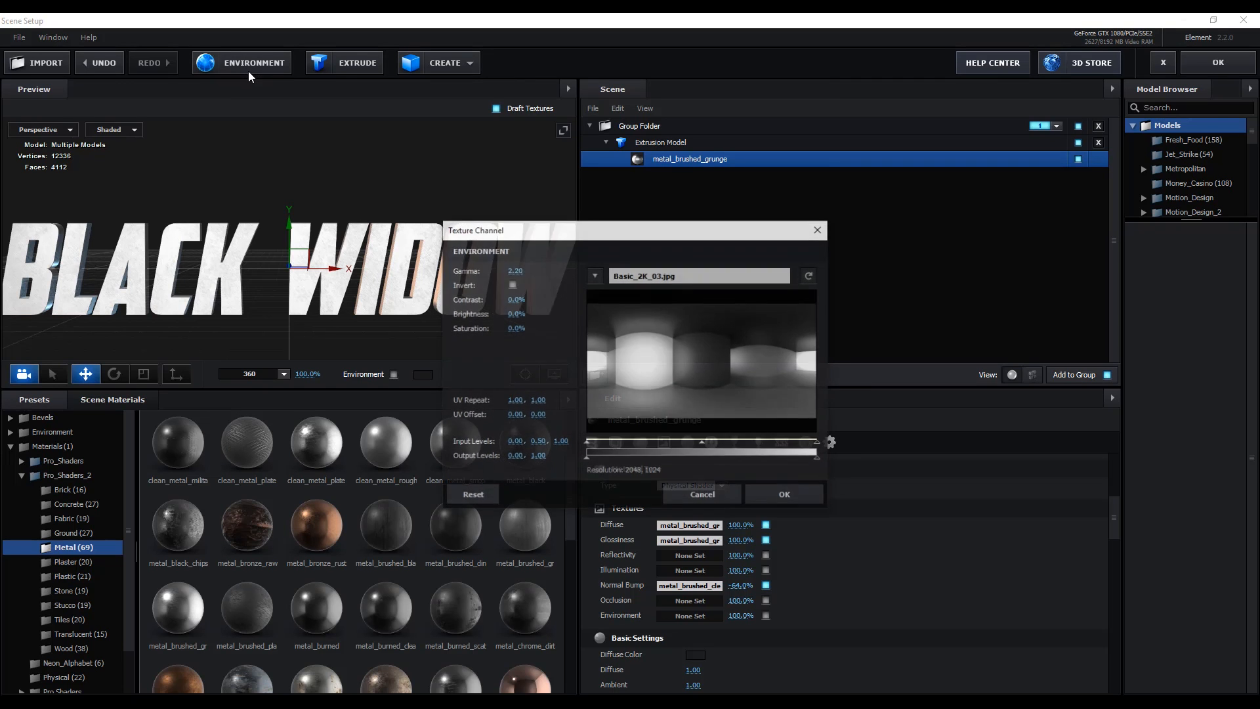
left_click(754, 269)
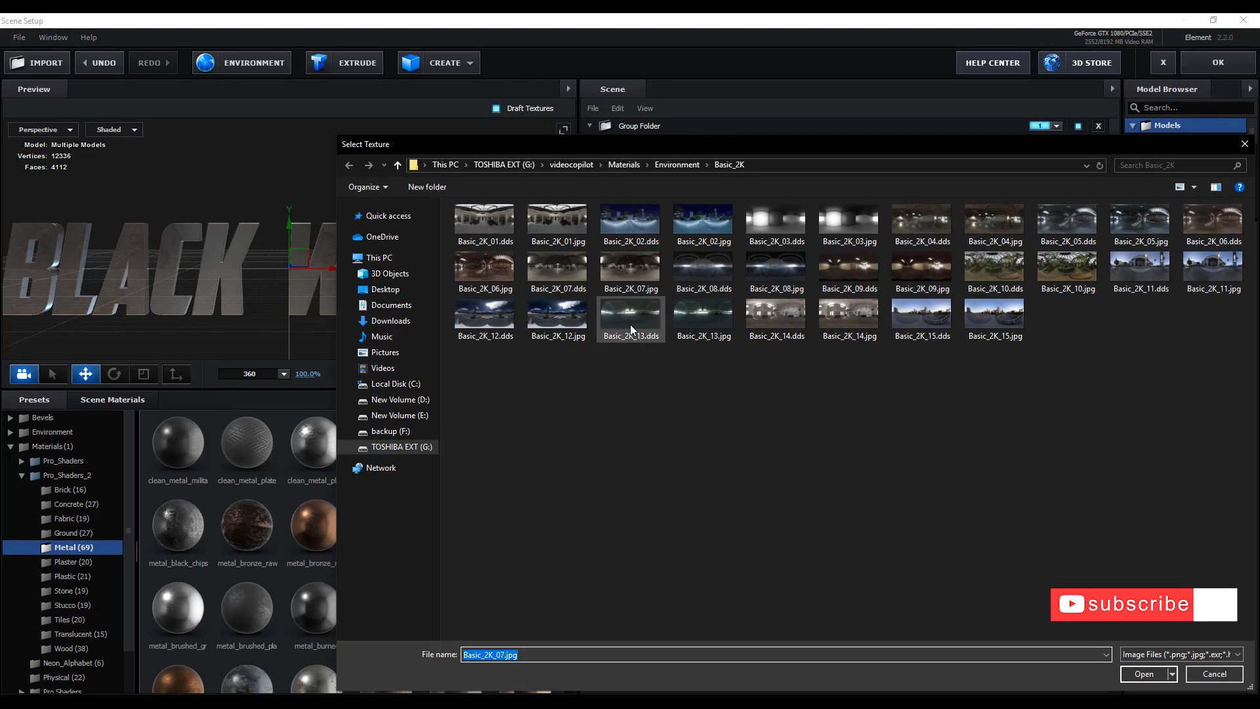
double_click(631, 329)
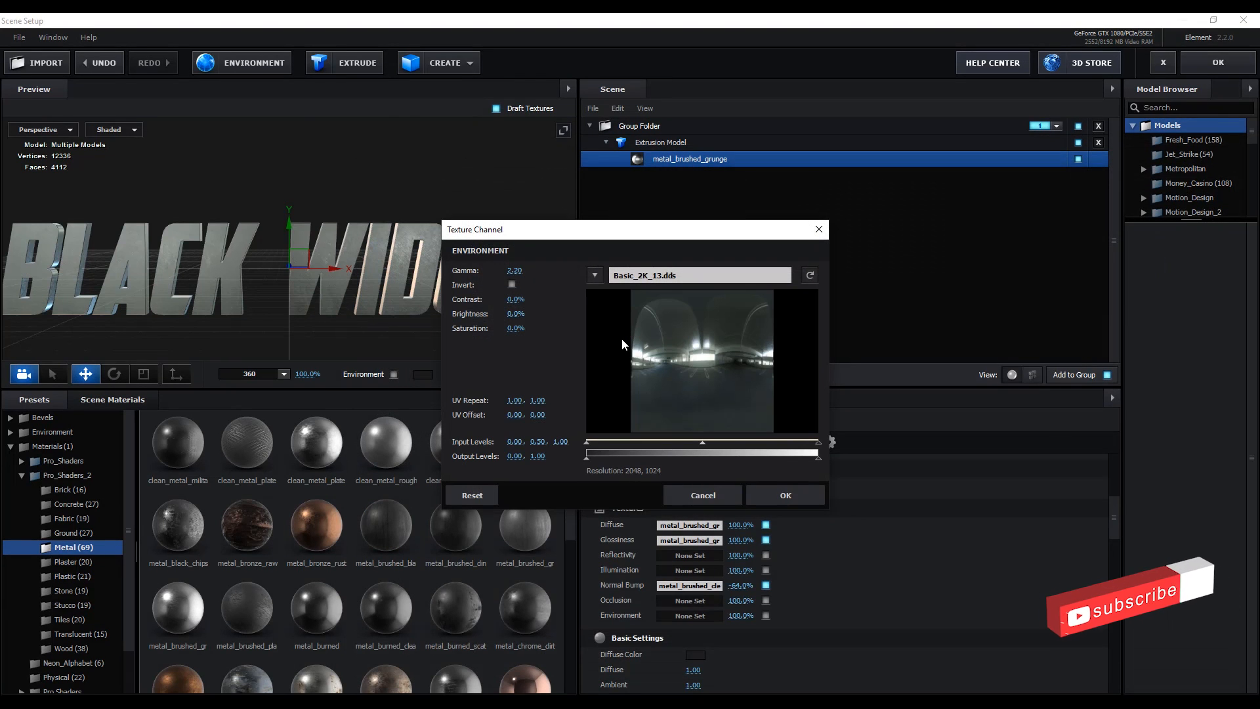
left_click(768, 487)
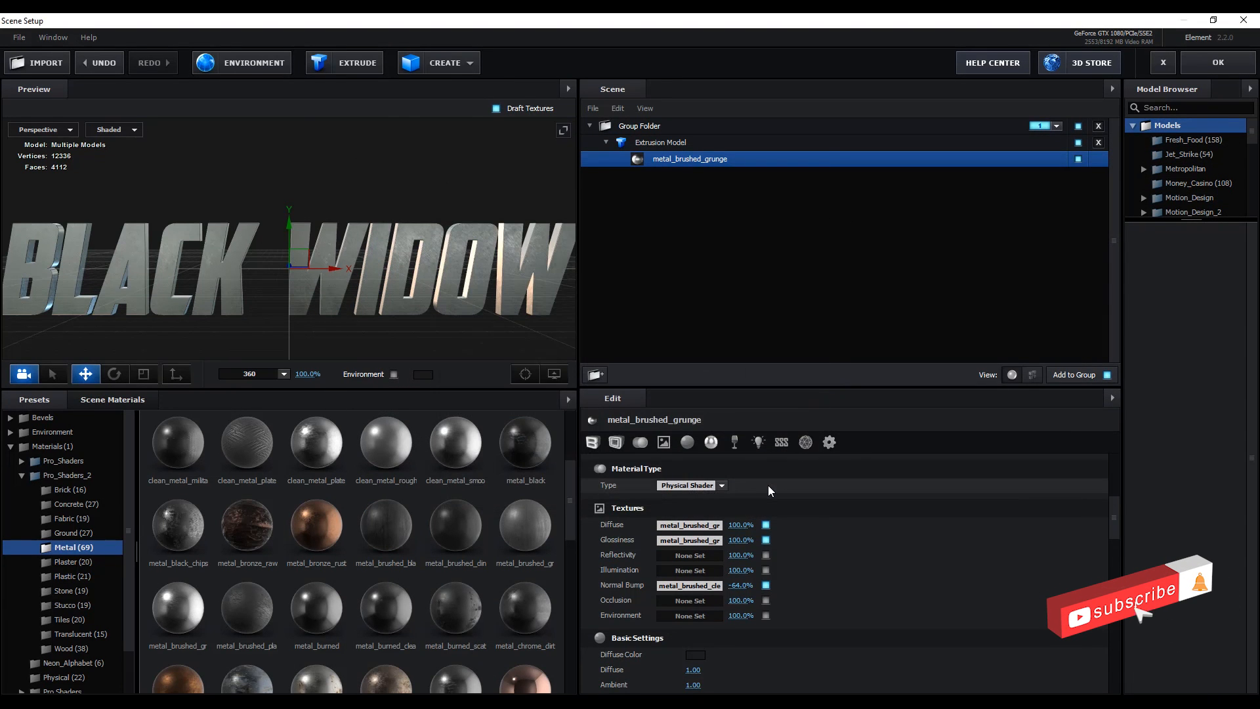
- Try Specular Multiplier values of 356% and 81% on the metal material, and undo the last change
scroll(1120, 529, "down", 3)
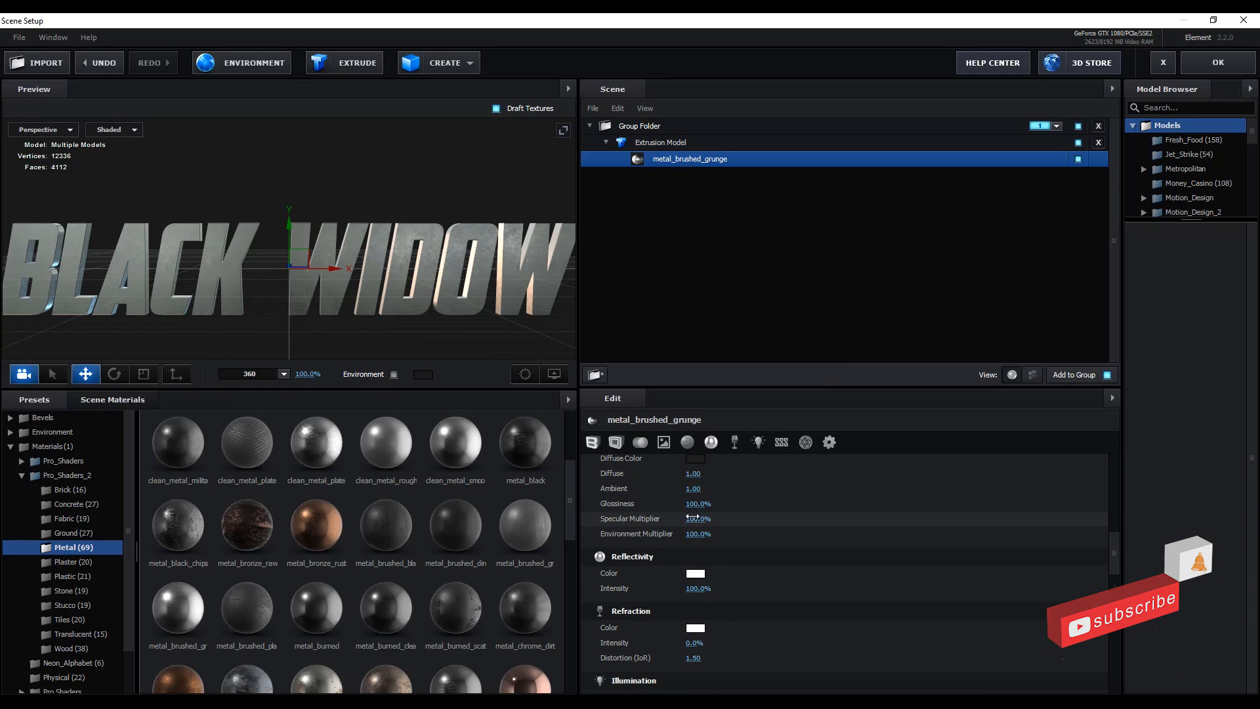
left_click_drag(697, 519, 867, 514)
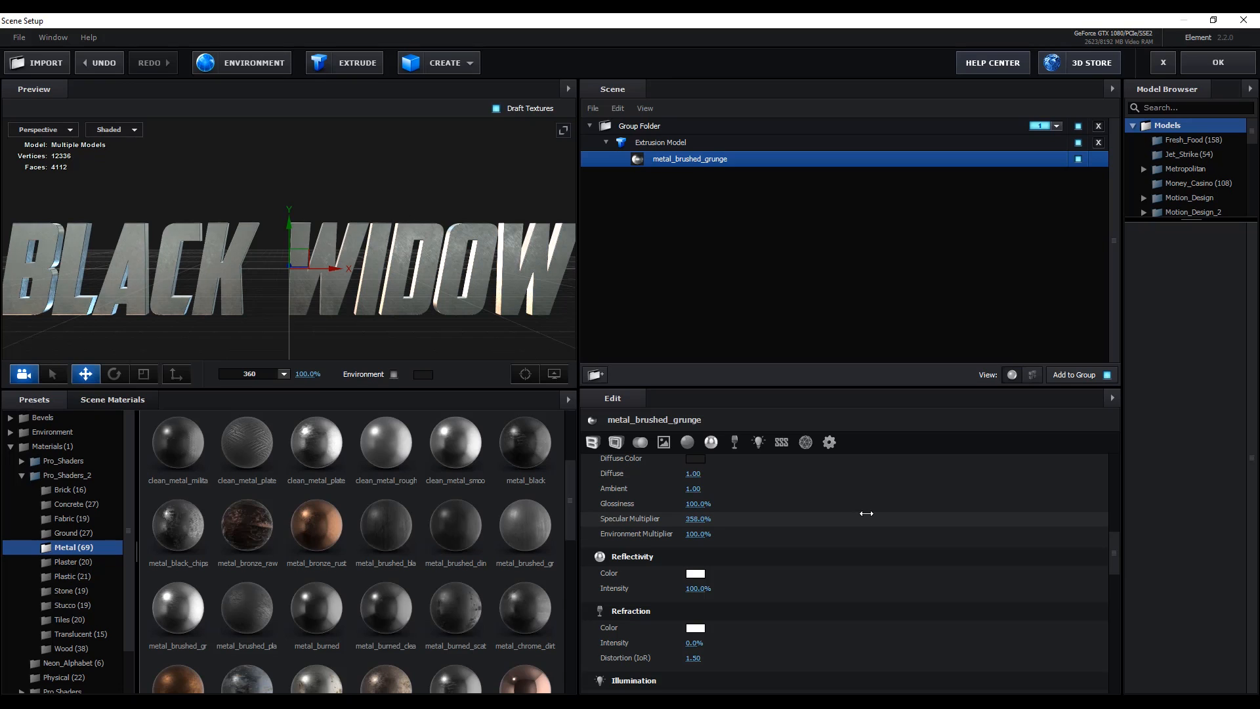
left_click_drag(780, 510, 680, 532)
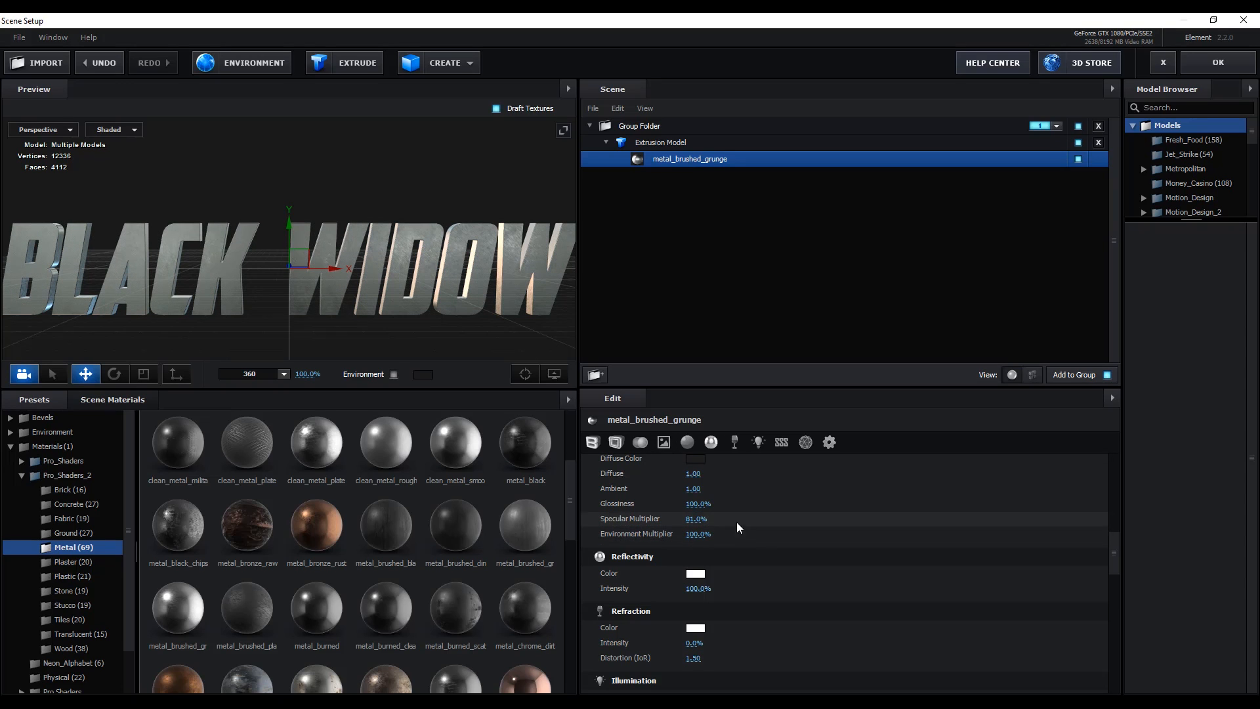
key("ctrl+z")
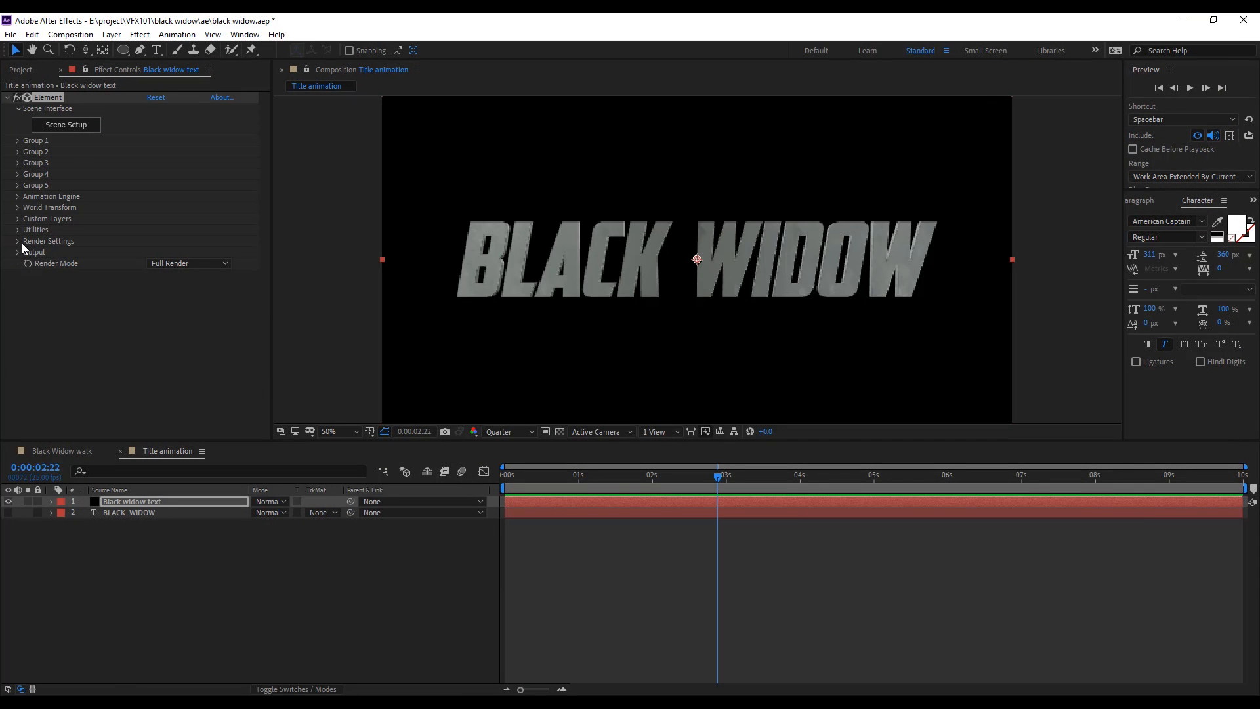
- Preview the composition at full resolution and enable Shadows and Ambient Occlusion in the Element effect's render settings
left_click(18, 242)
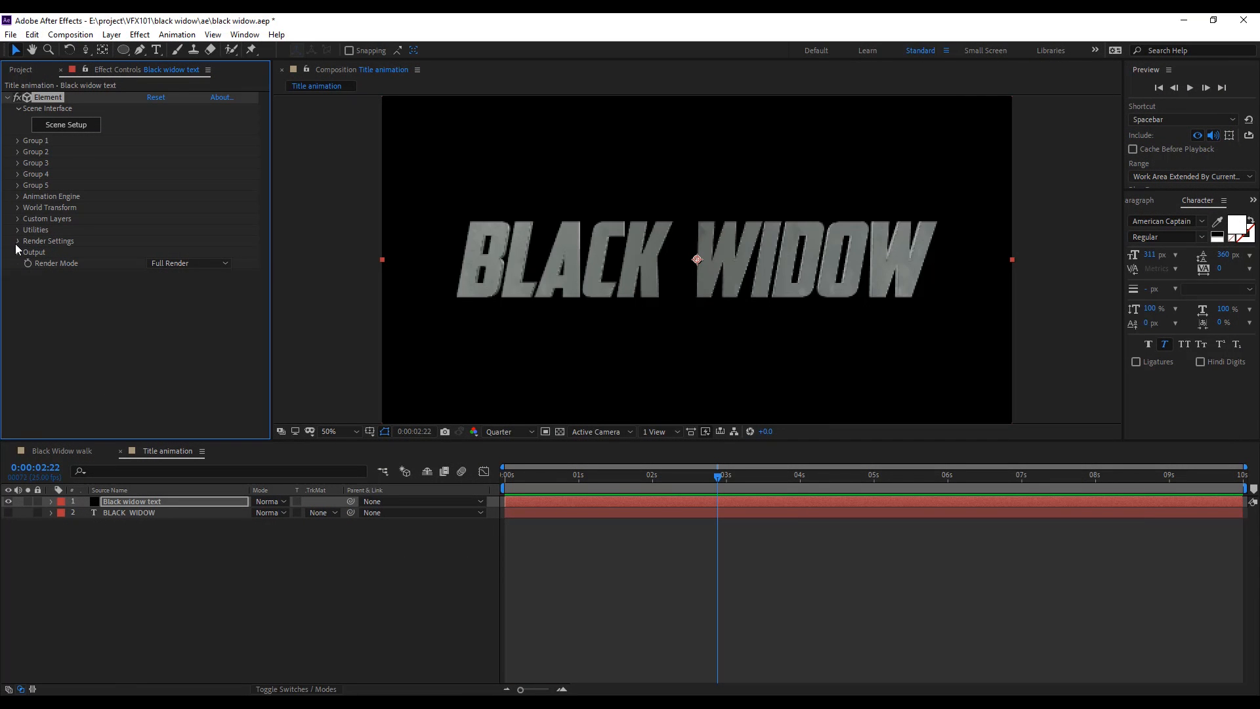
key("ctrl+j")
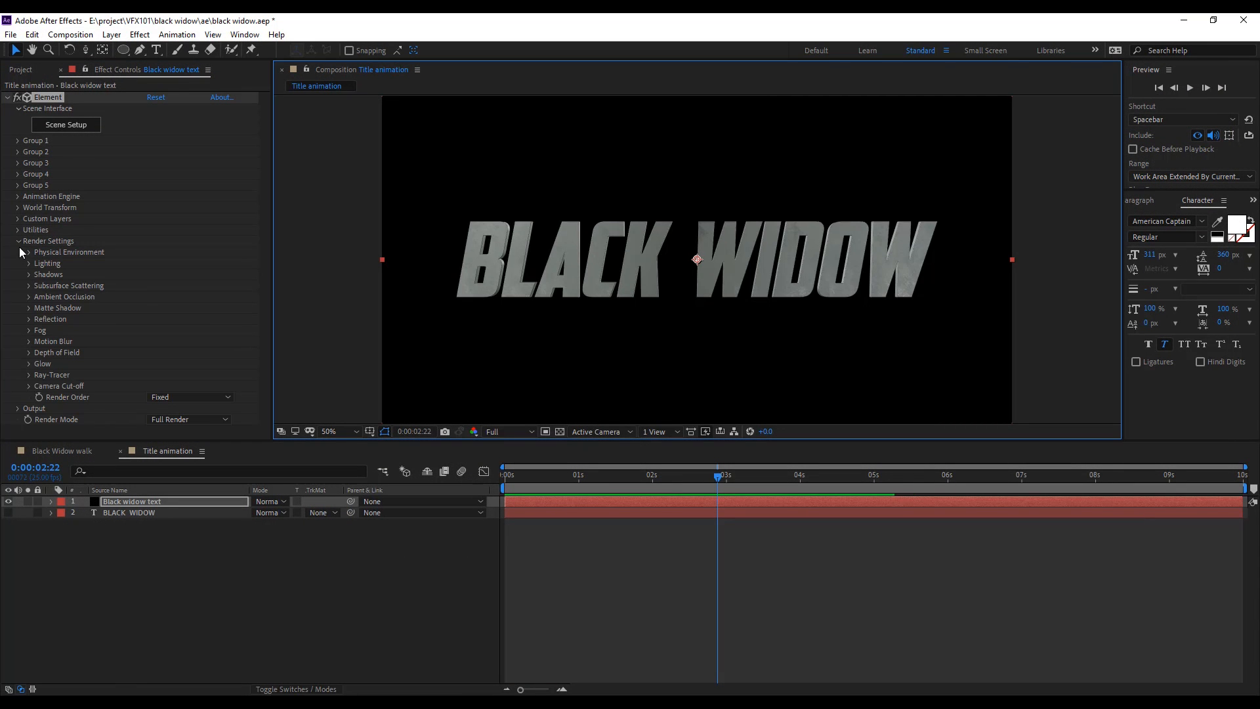
left_click(27, 275)
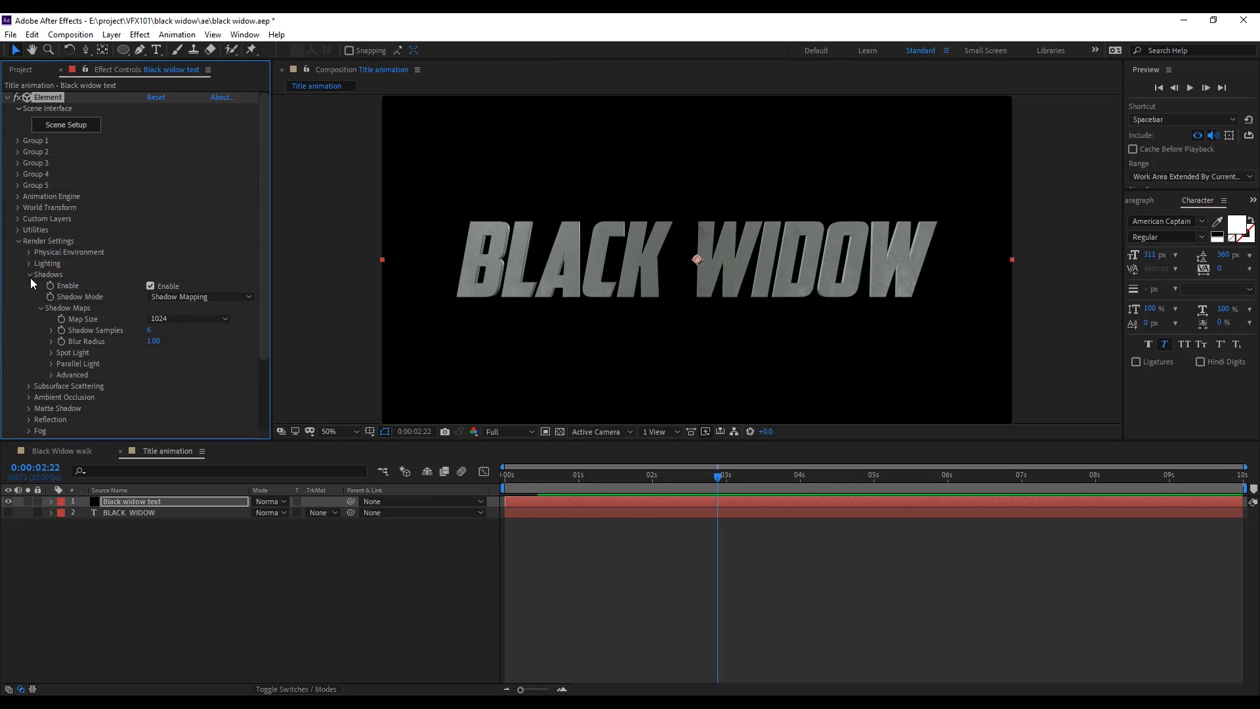
left_click(28, 274)
left_click(29, 297)
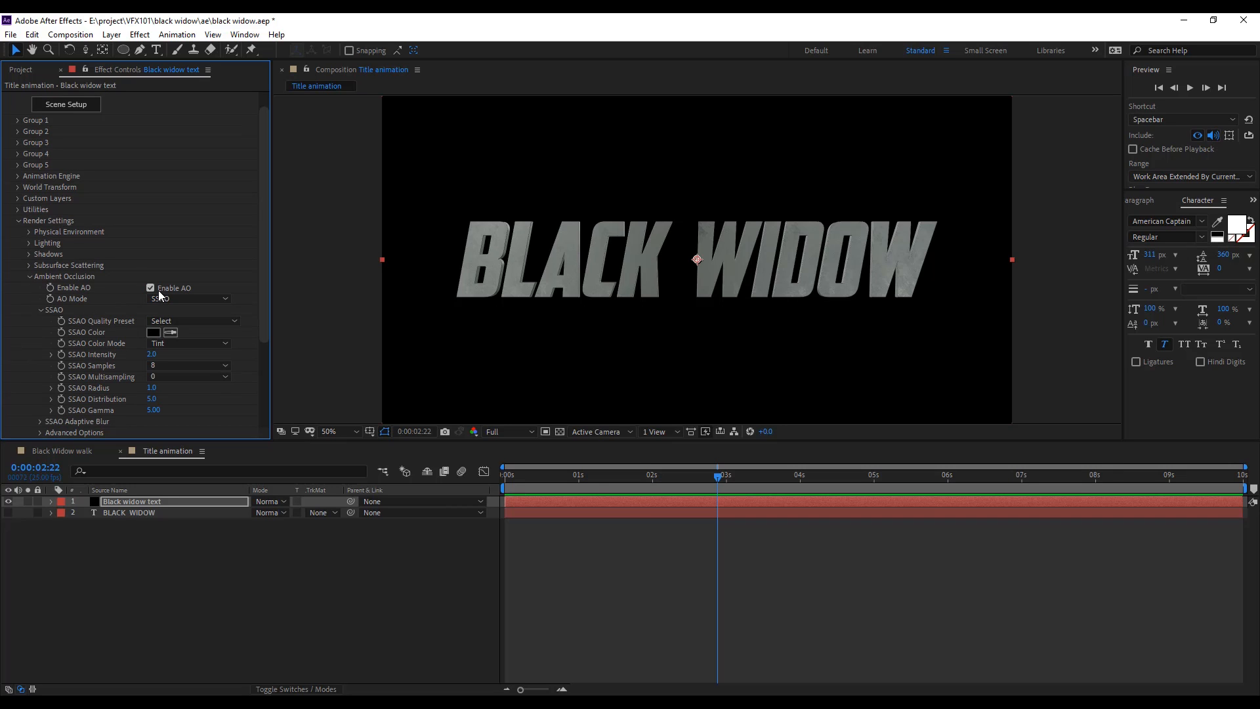
left_click(30, 274)
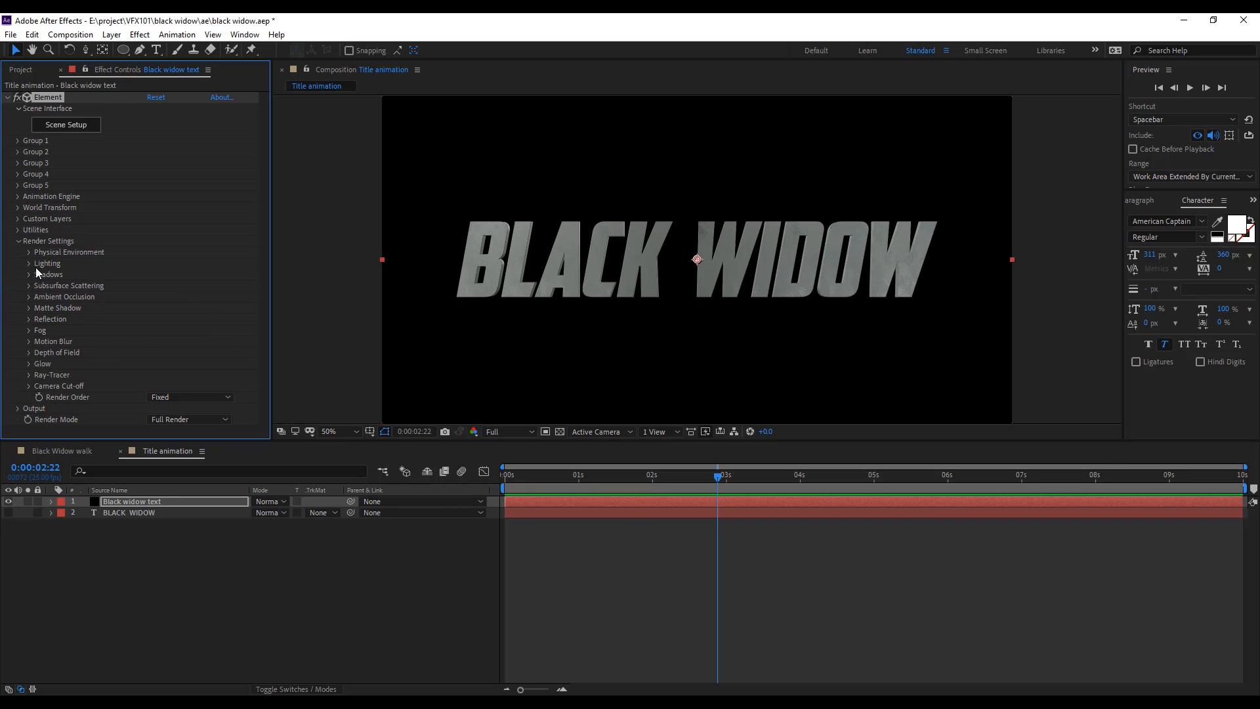
- Set Add Lighting to 360 in the Element effect's lighting settings
left_click(29, 266)
left_click(180, 296)
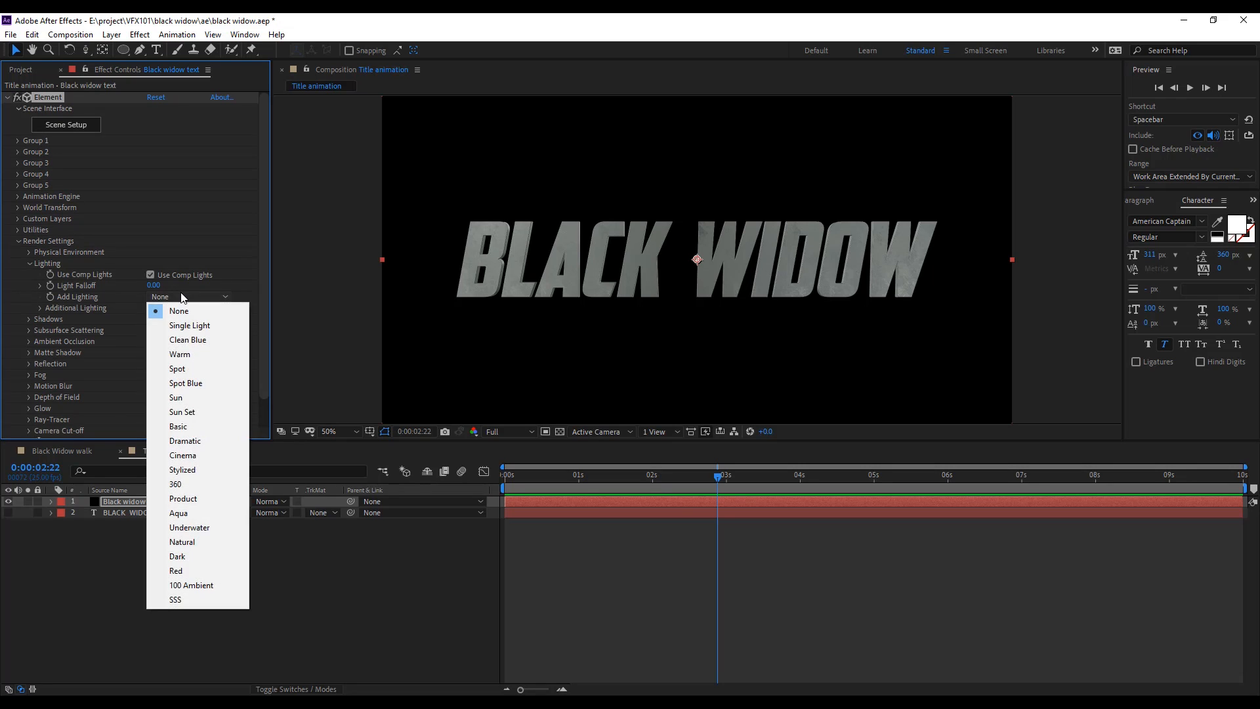
left_click(184, 482)
left_click(29, 263)
- Create a new red point light with 100% intensity and shadow casting on
left_click(112, 35)
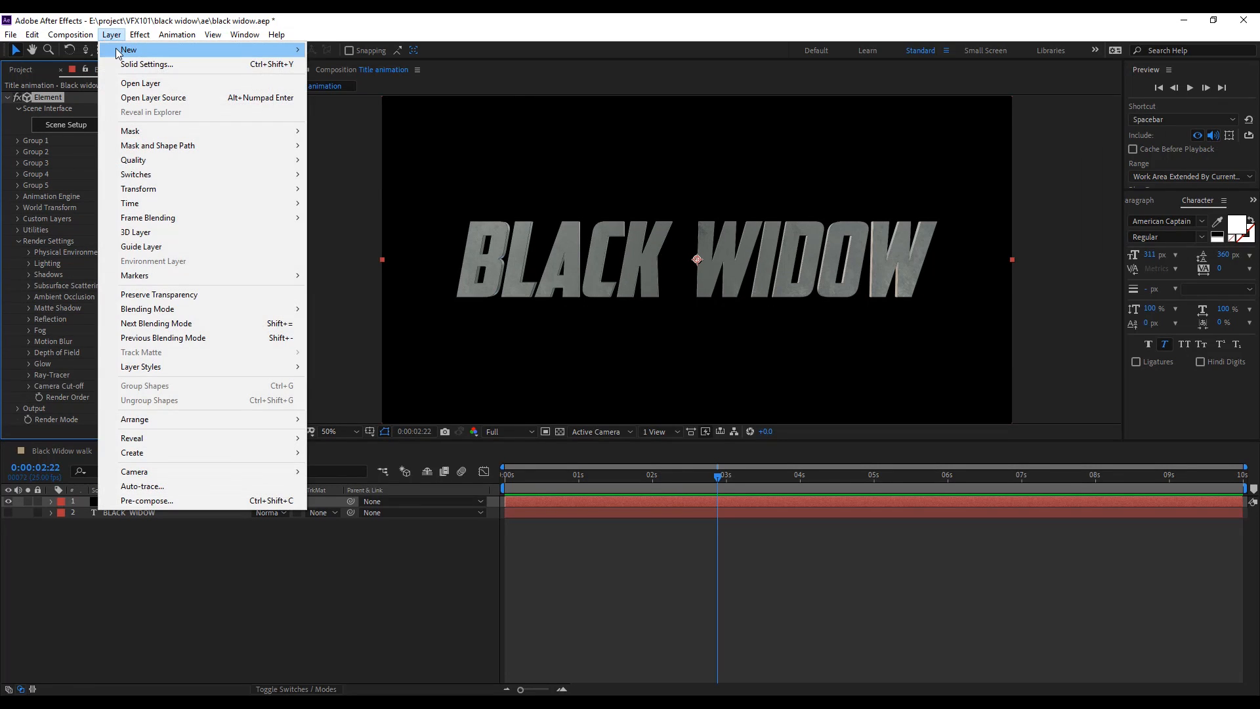
mouse_move(197, 49)
left_click(401, 82)
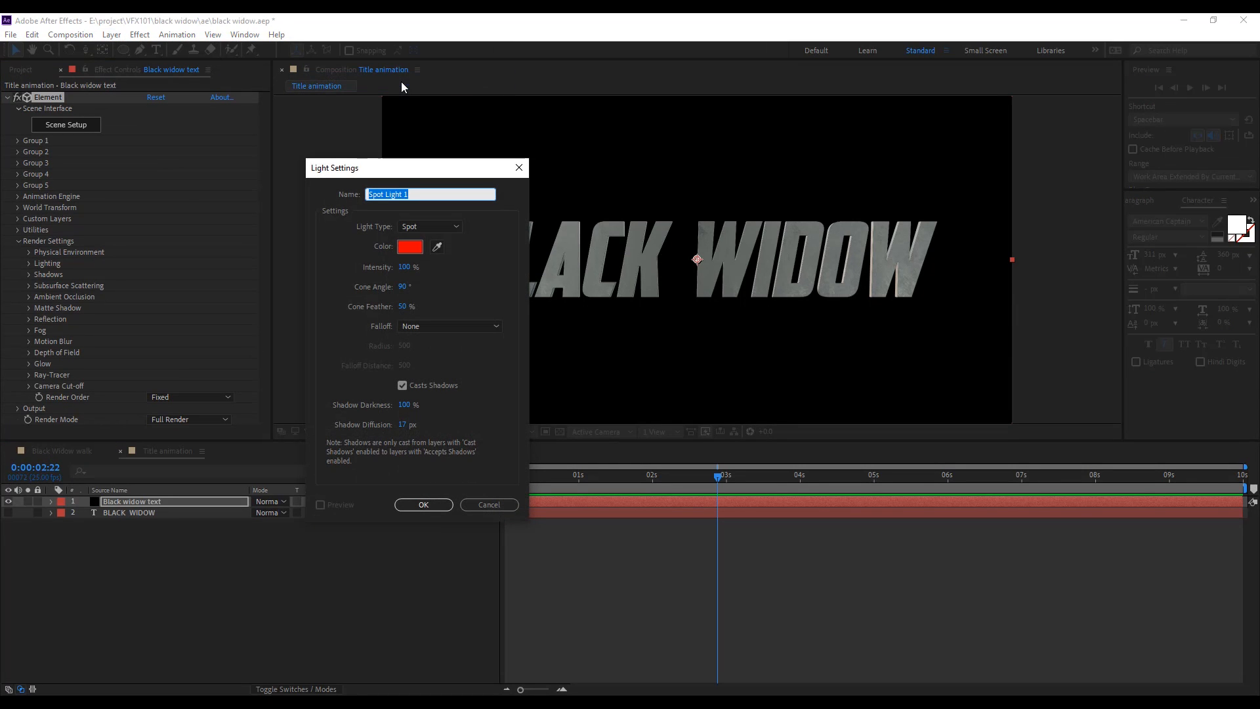
left_click(442, 227)
left_click(434, 270)
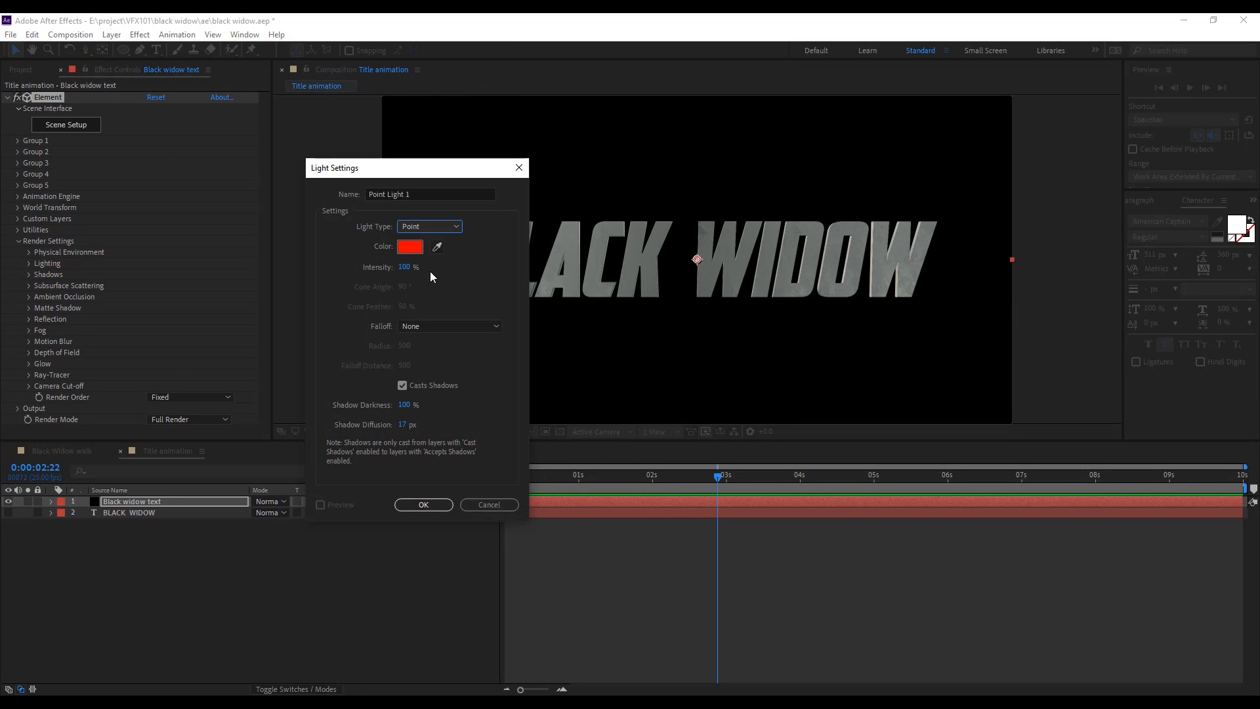
left_click(424, 506)
- Move the point light in depth to a Z position of about 414 and shift it over the word BLACK
key("p")
left_click_drag(310, 516, 978, 472)
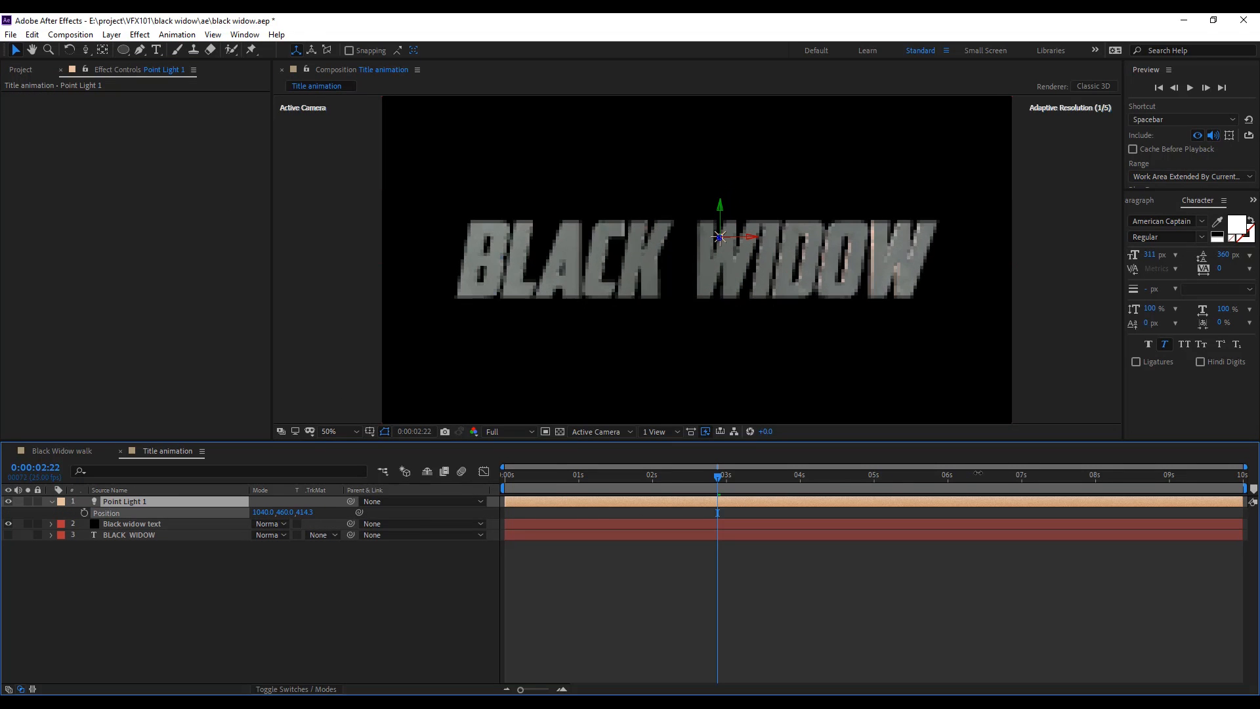
left_click_drag(738, 239, 629, 252)
- Set the point light's intensity to 200%, and duplicate it to place copies over WIDOW and near the gap between the words
double_click(145, 503)
left_click_drag(405, 267, 462, 262)
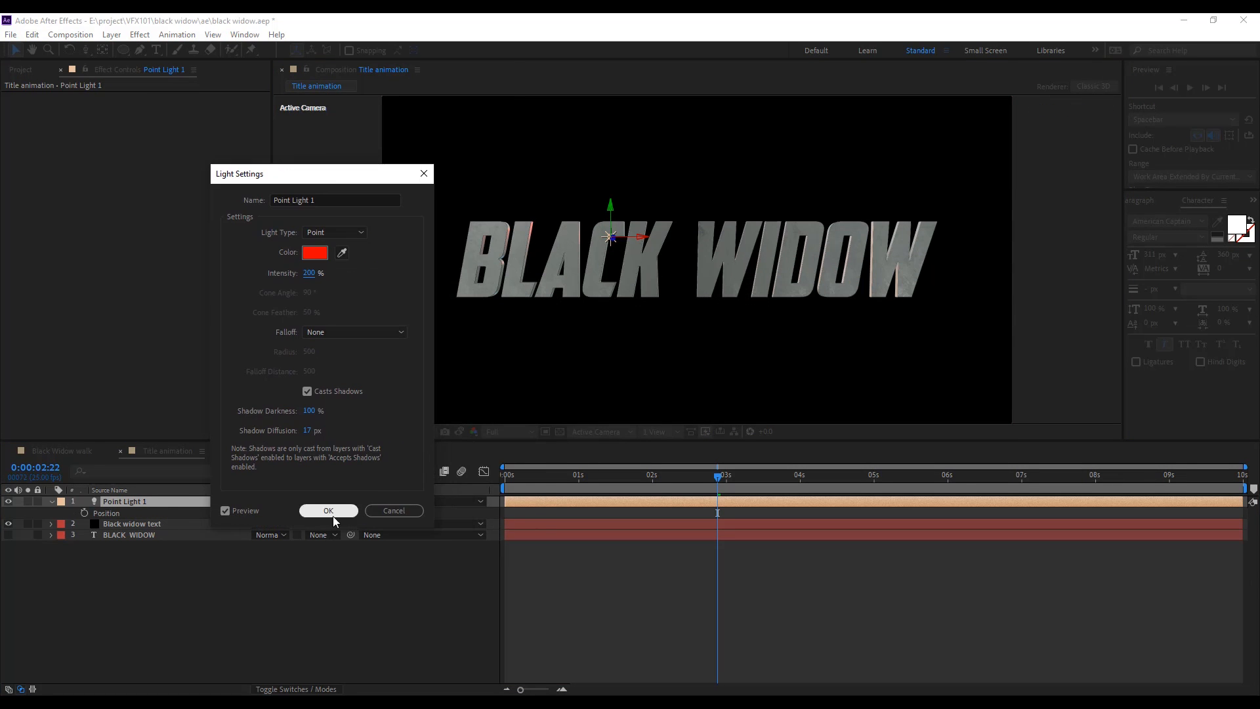
left_click(332, 513)
key("ctrl+d")
left_click_drag(635, 236, 843, 276)
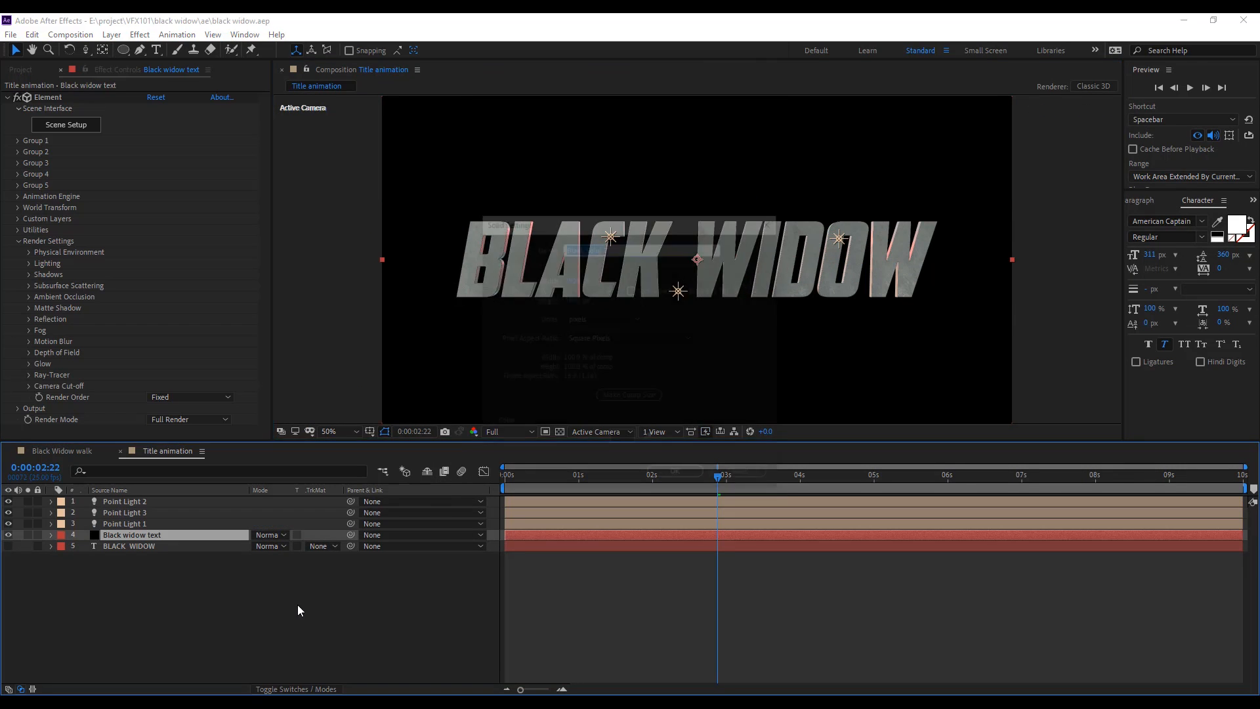
- Create a new solid named logo directly above the Black widow text layer
key("ctrl+y")
type("logo")
key("Return")
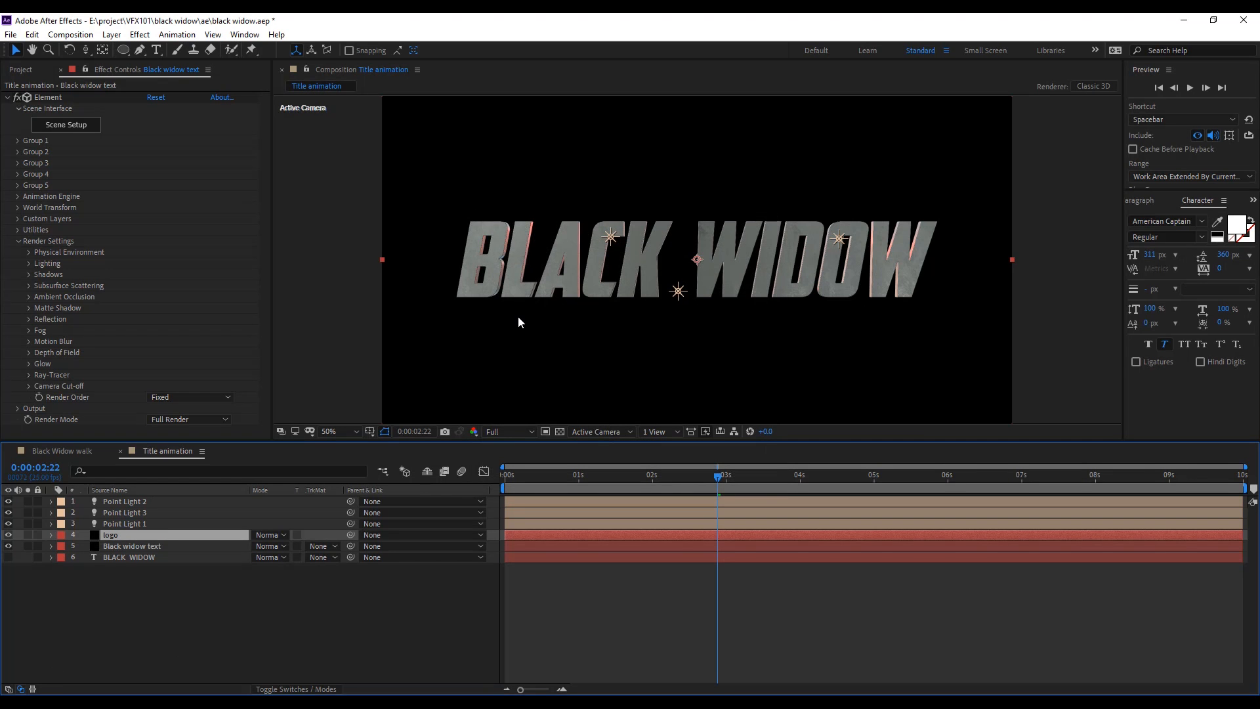
- Apply the Element effect to the logo layer and open its scene setup
left_click(140, 35)
mouse_move(375, 154)
left_click(423, 150)
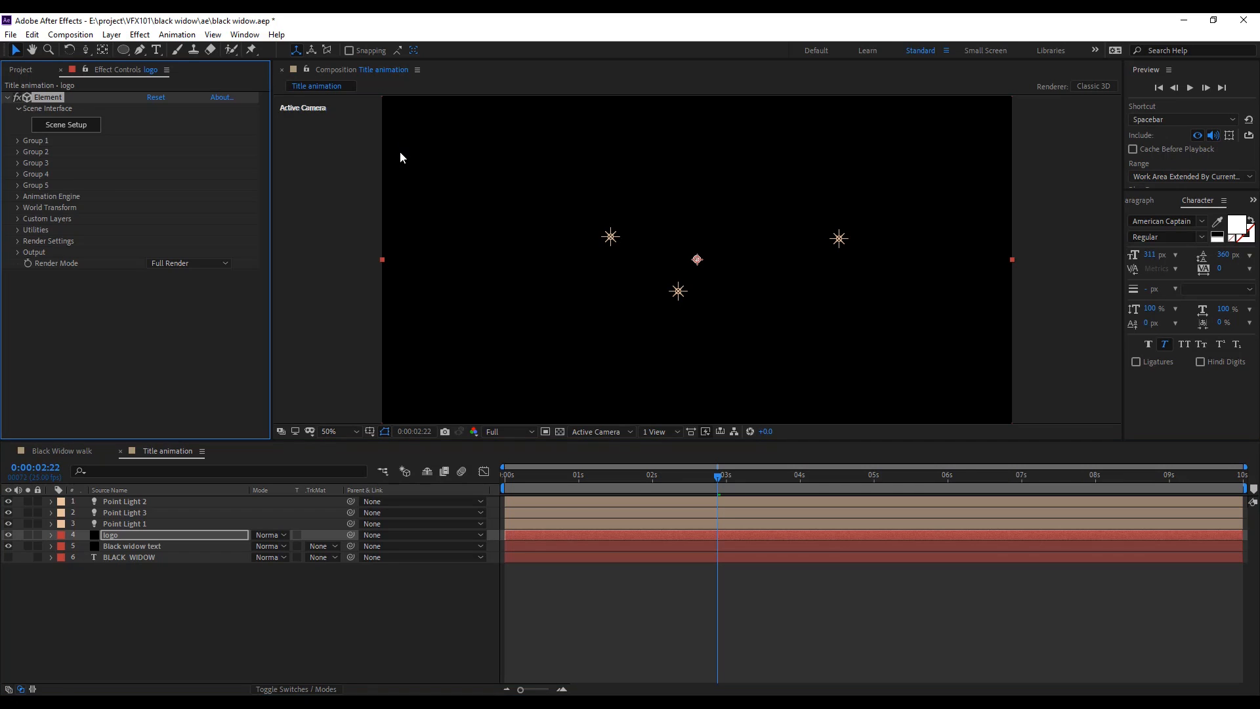
left_click(82, 125)
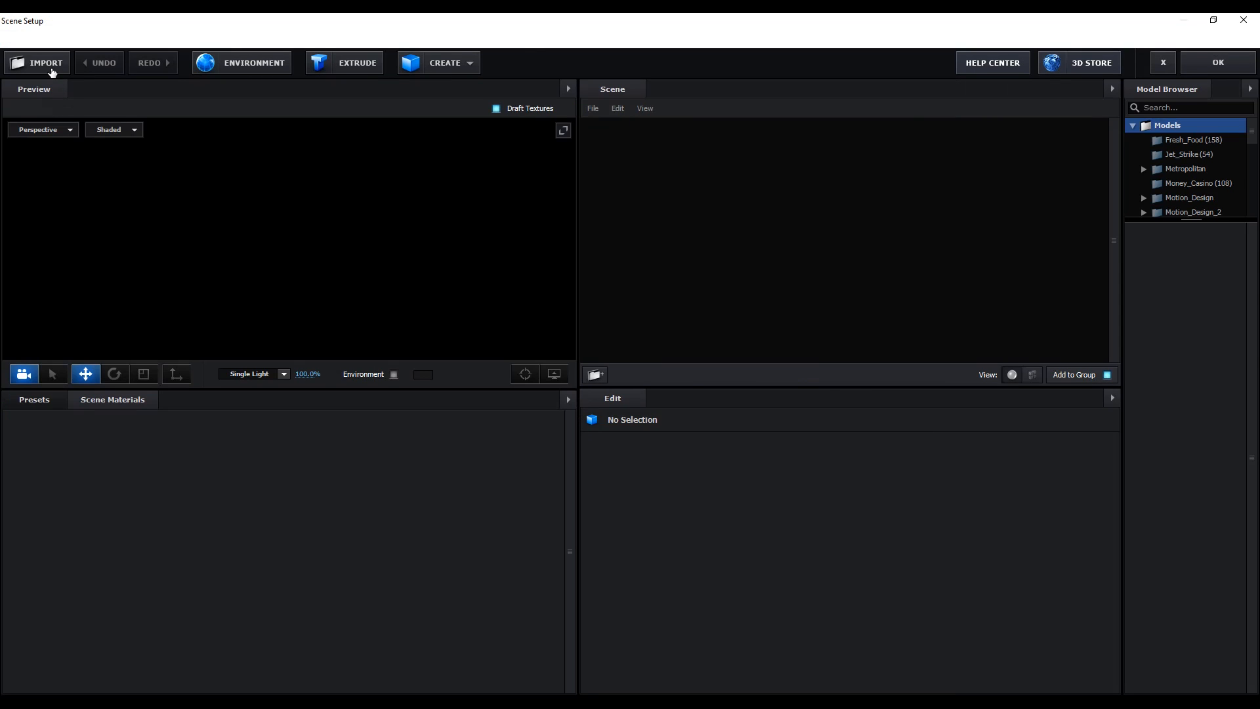
- Import the black widow text.c4d model into the Element scene and set the preview lighting to 360
left_click(51, 69)
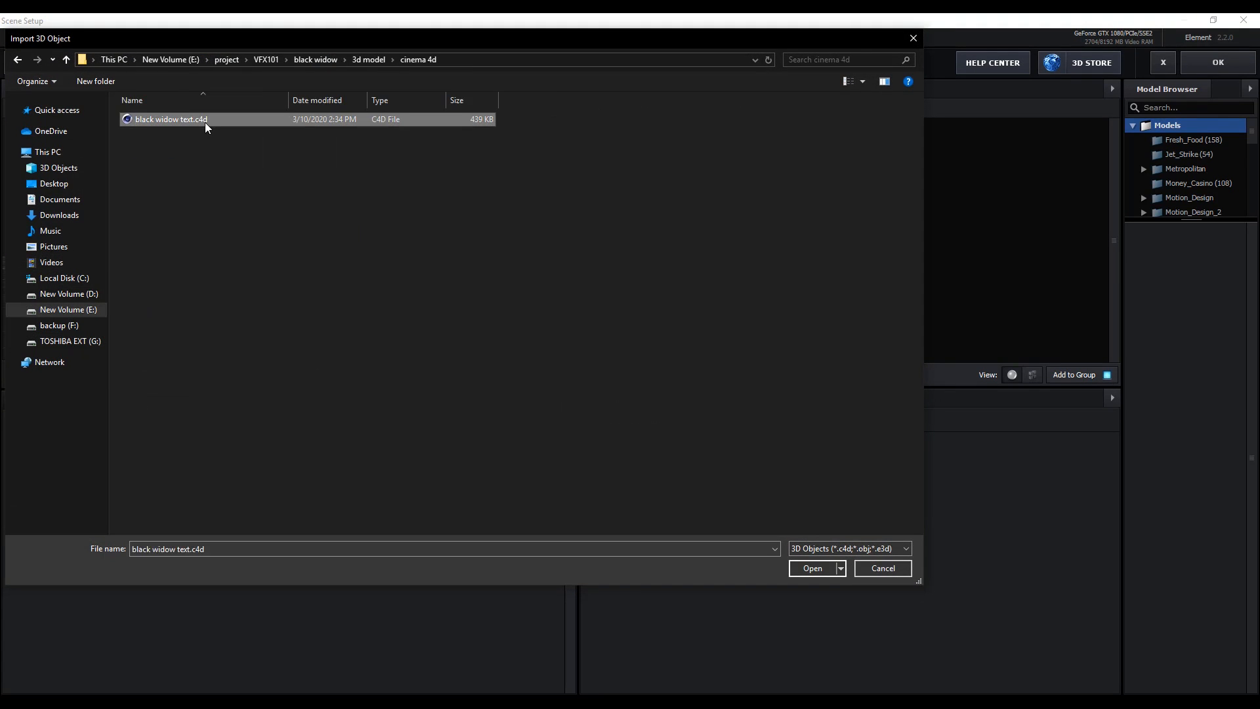
double_click(205, 123)
left_click(723, 487)
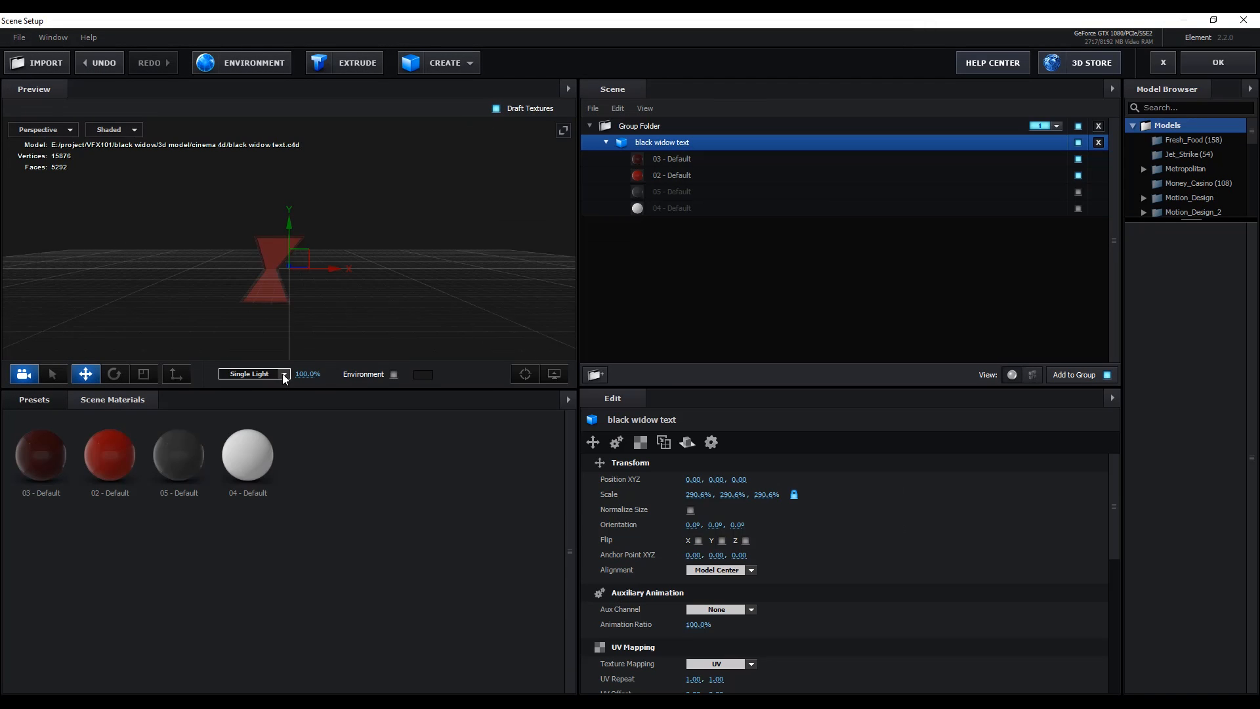
left_click(284, 374)
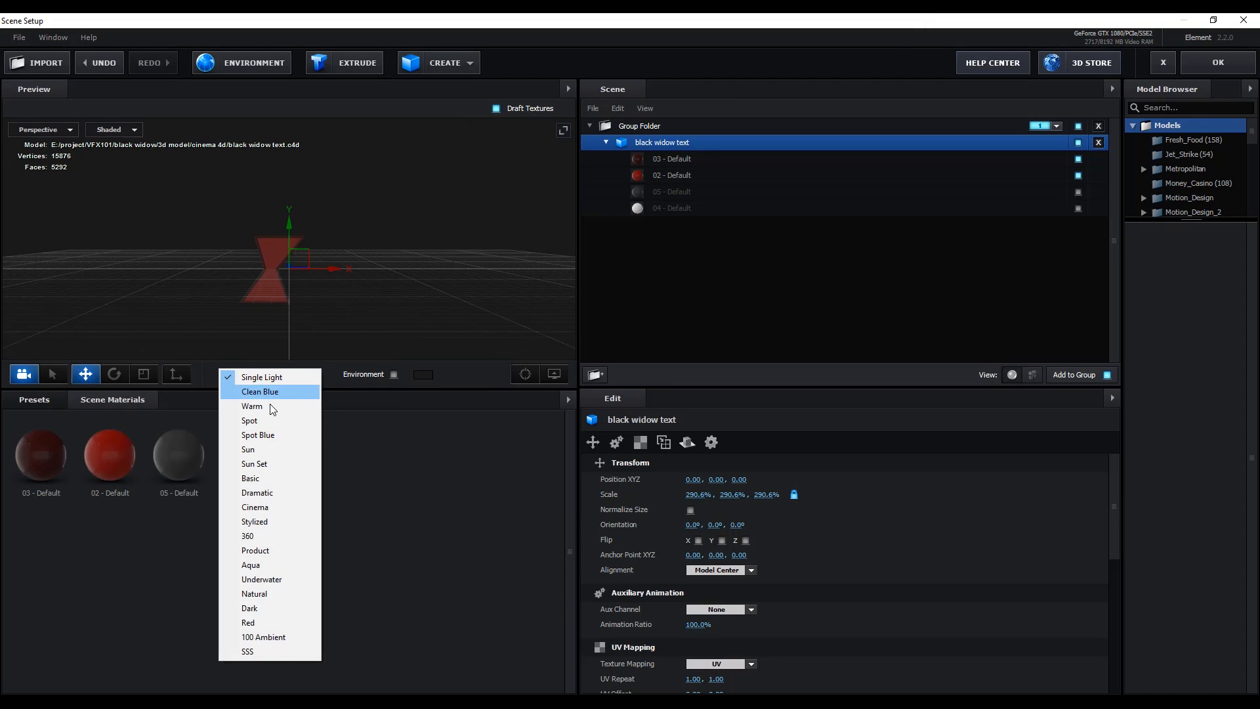
left_click(250, 536)
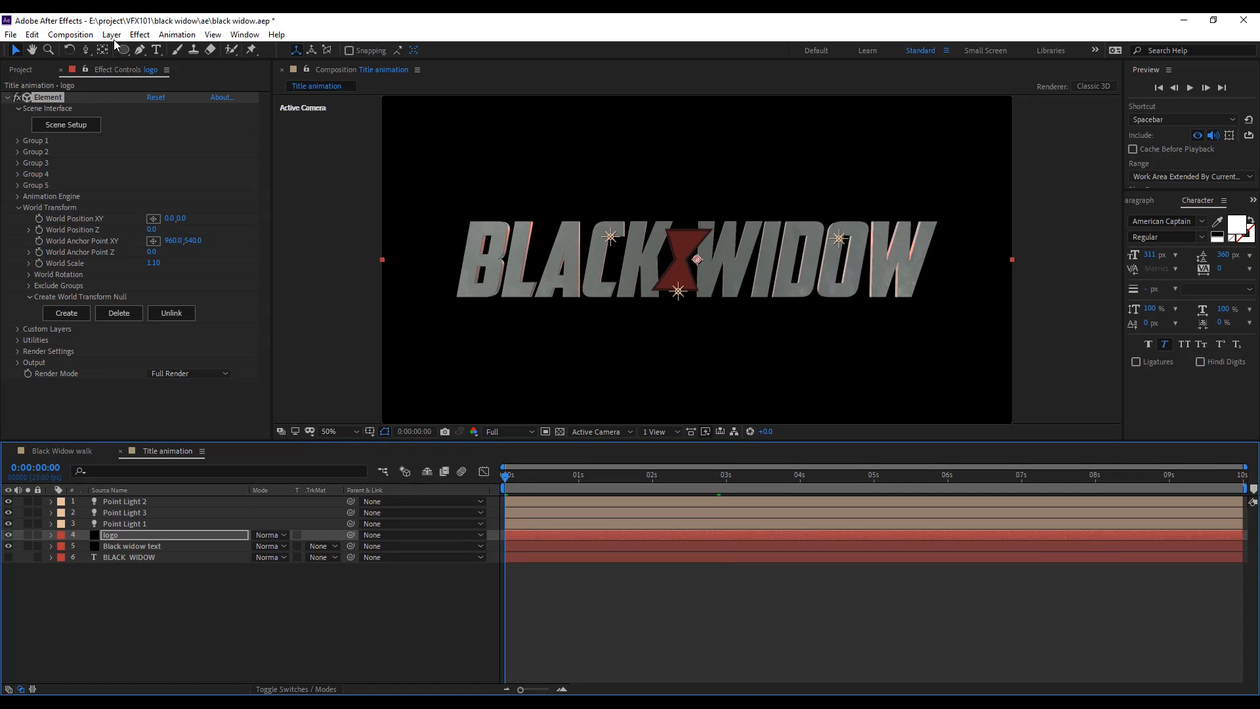
- Create a two-node 50 mm camera and place it directly above the logo layer, below the point lights
left_click(111, 35)
mouse_move(122, 51)
left_click(341, 93)
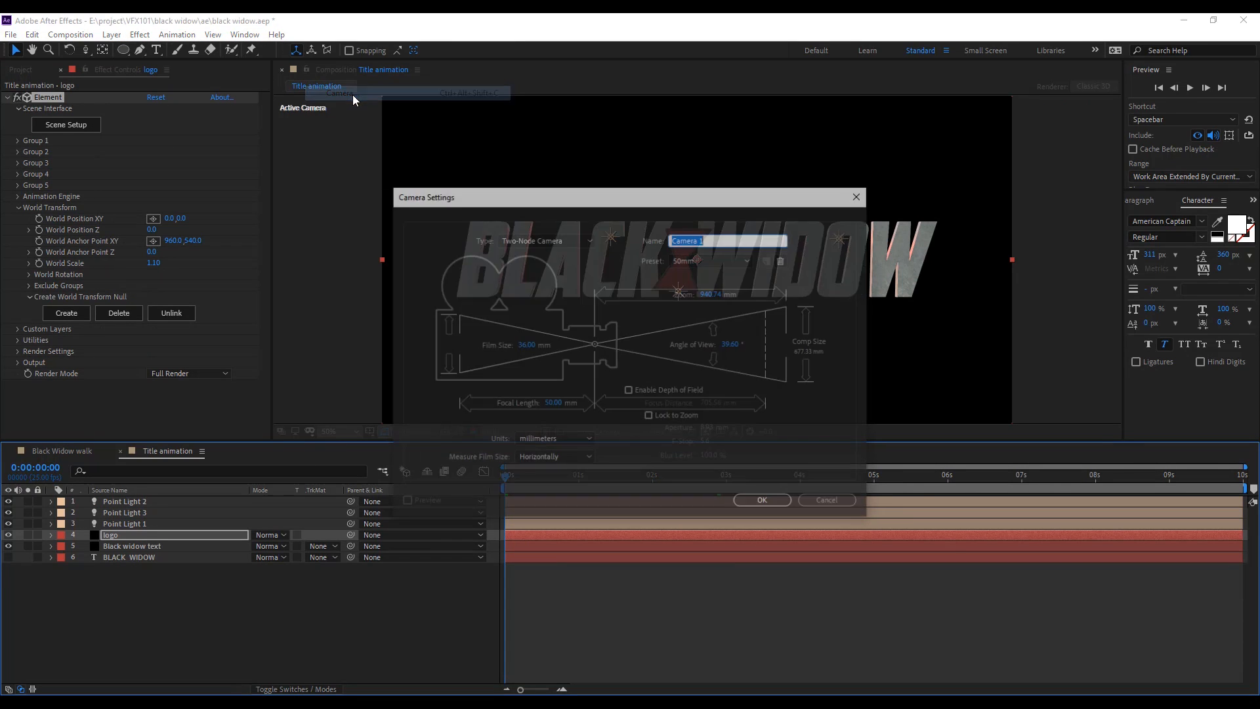
left_click(774, 503)
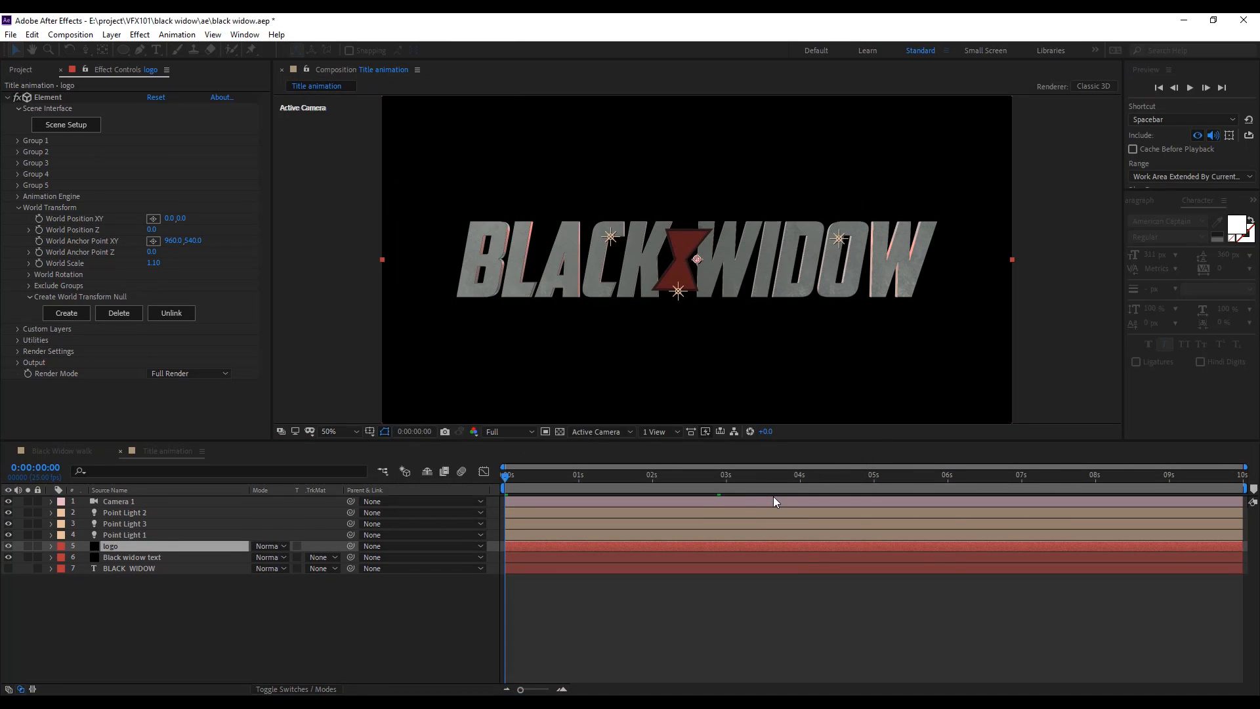
left_click(78, 533)
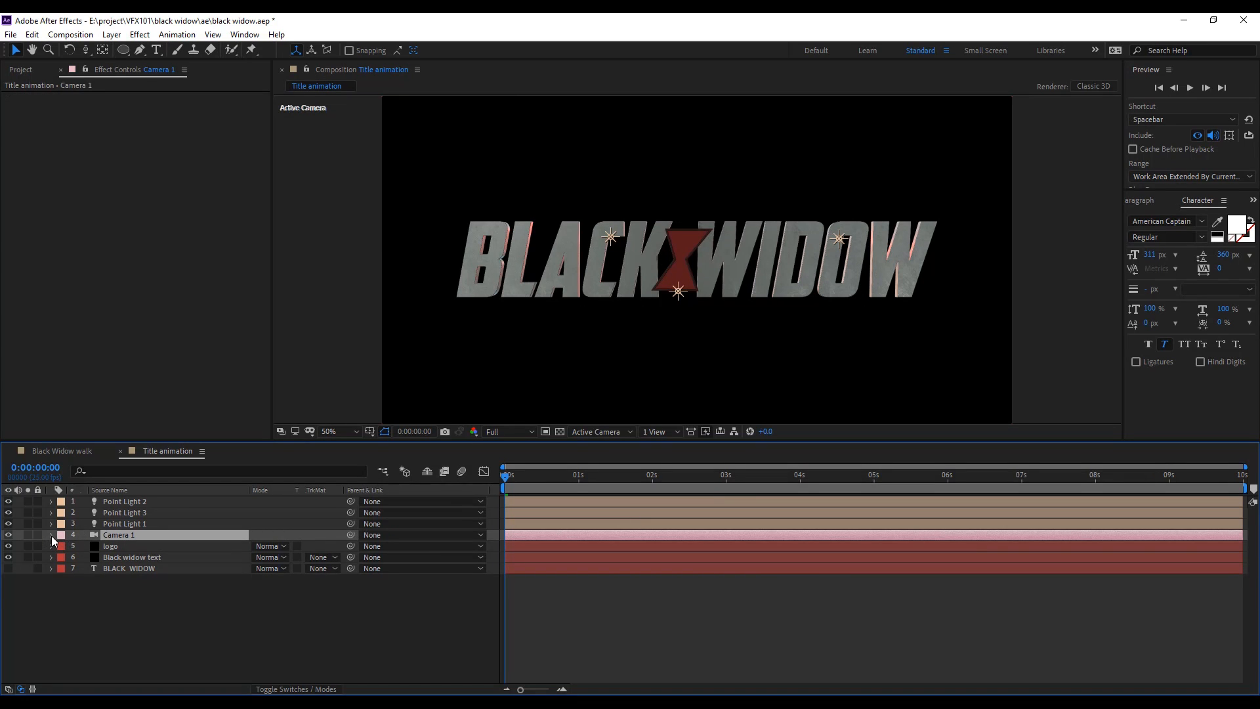
- Keyframe the camera's starting position and shift that keyframe along the timeline to about 3 seconds
left_click(51, 536)
left_click(63, 548)
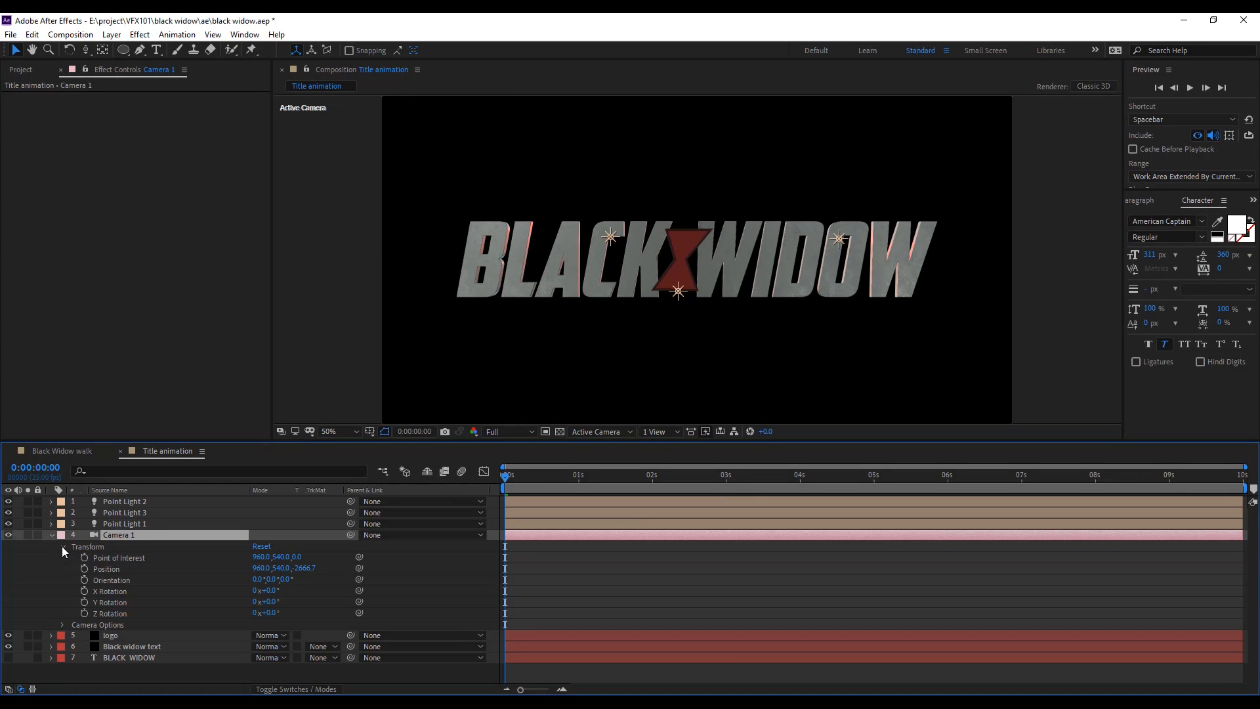
left_click(81, 566)
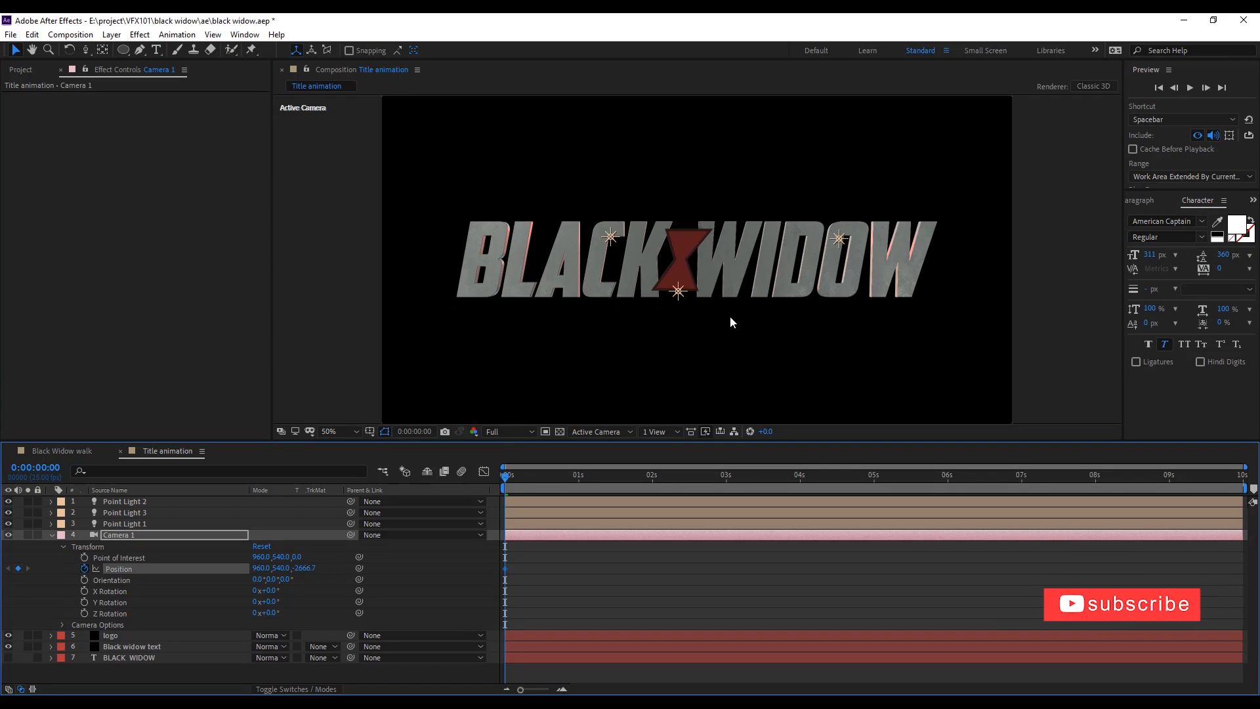
key("c")
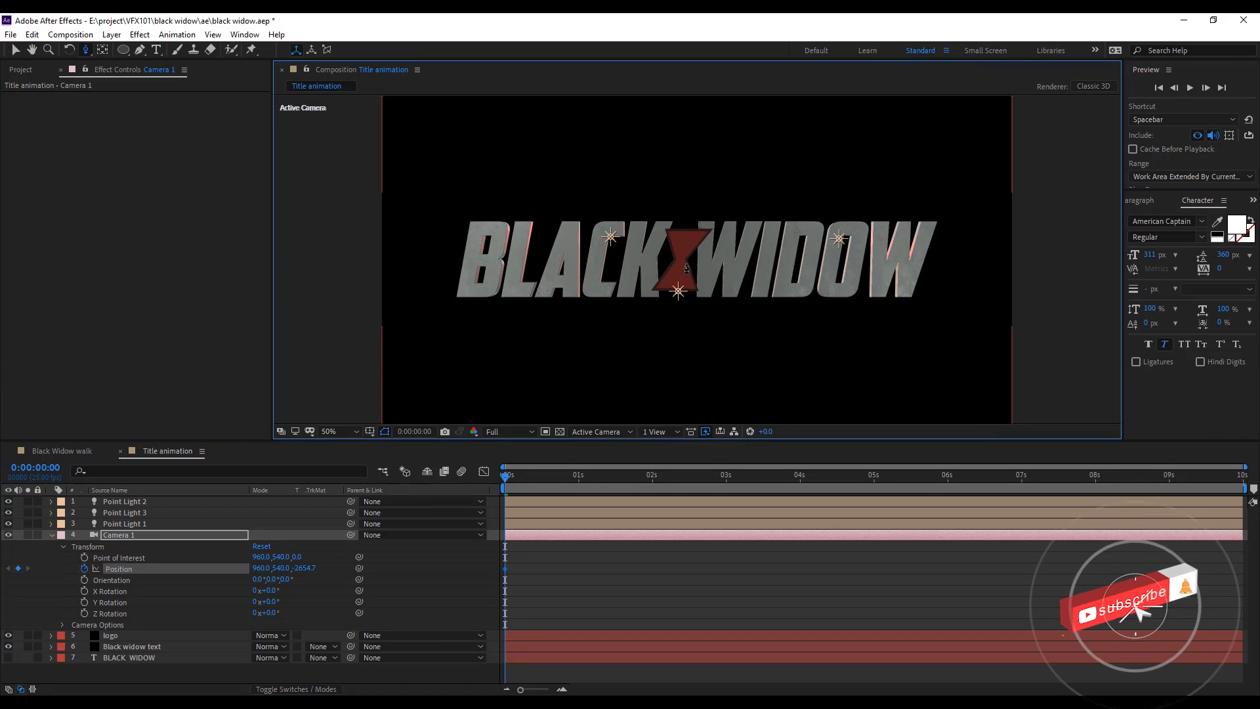
left_click_drag(689, 267, 690, 232)
key("ctrl+z")
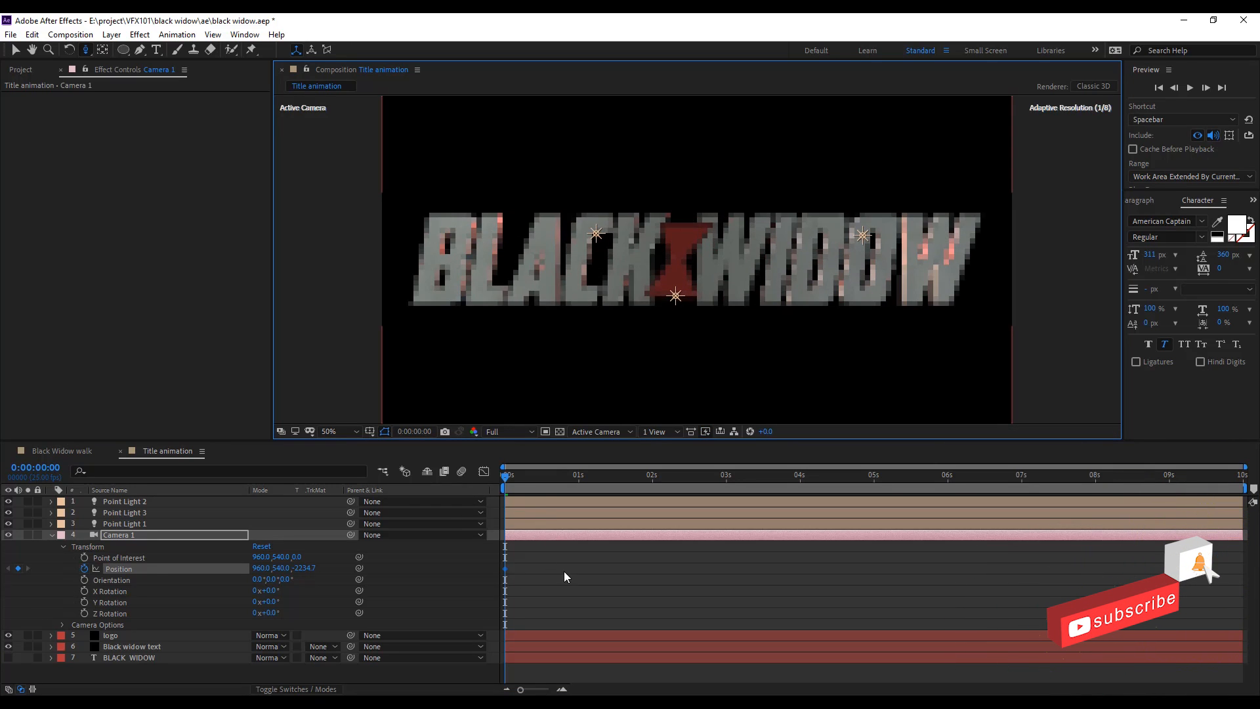
left_click_drag(506, 570, 723, 564)
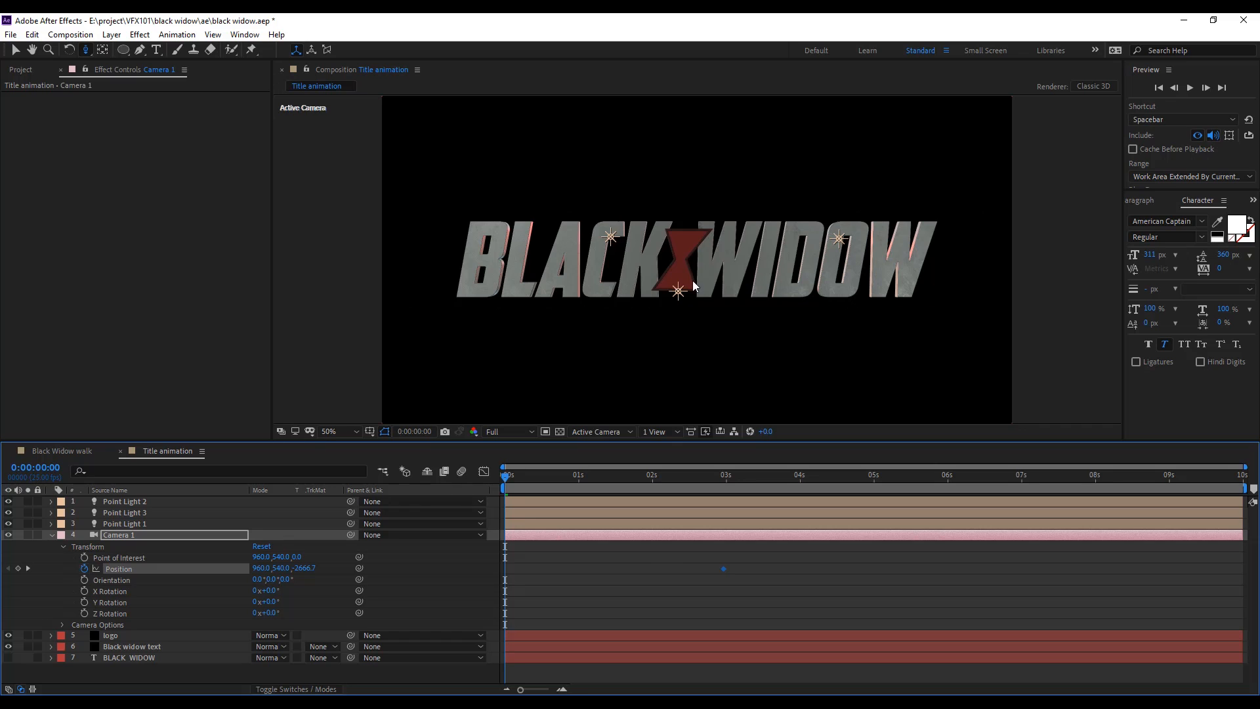
- At 0 seconds, push the camera into the red logo to a Z position of about -29.7 and apply Easy Ease to that keyframe
left_click_drag(690, 265, 739, 332)
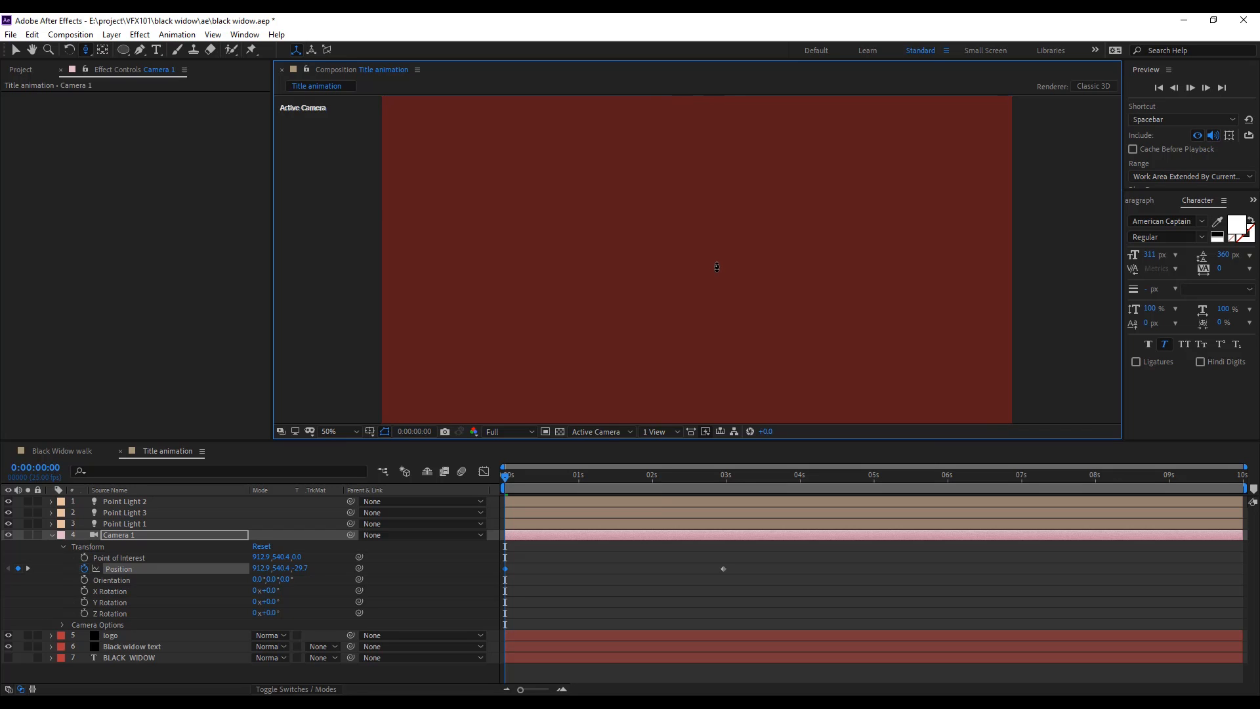
left_click_drag(498, 552, 518, 586)
right_click(506, 569)
mouse_move(571, 562)
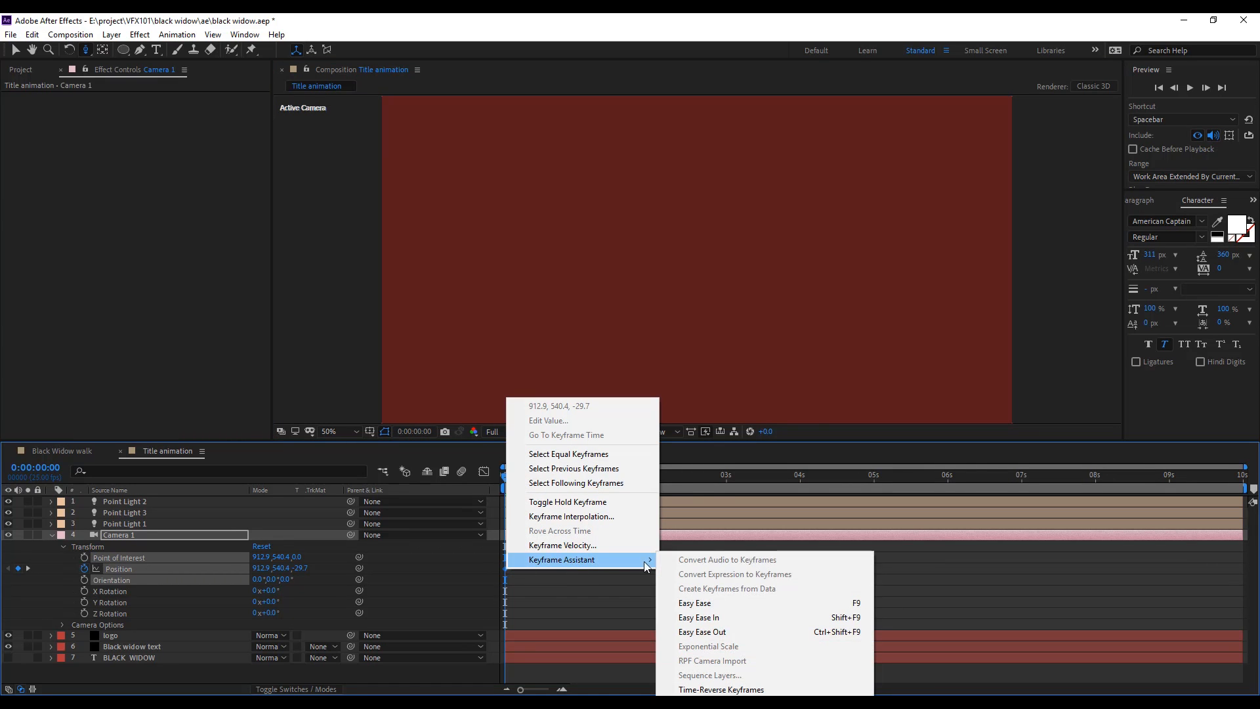
left_click(856, 603)
left_click(848, 581)
key("space")
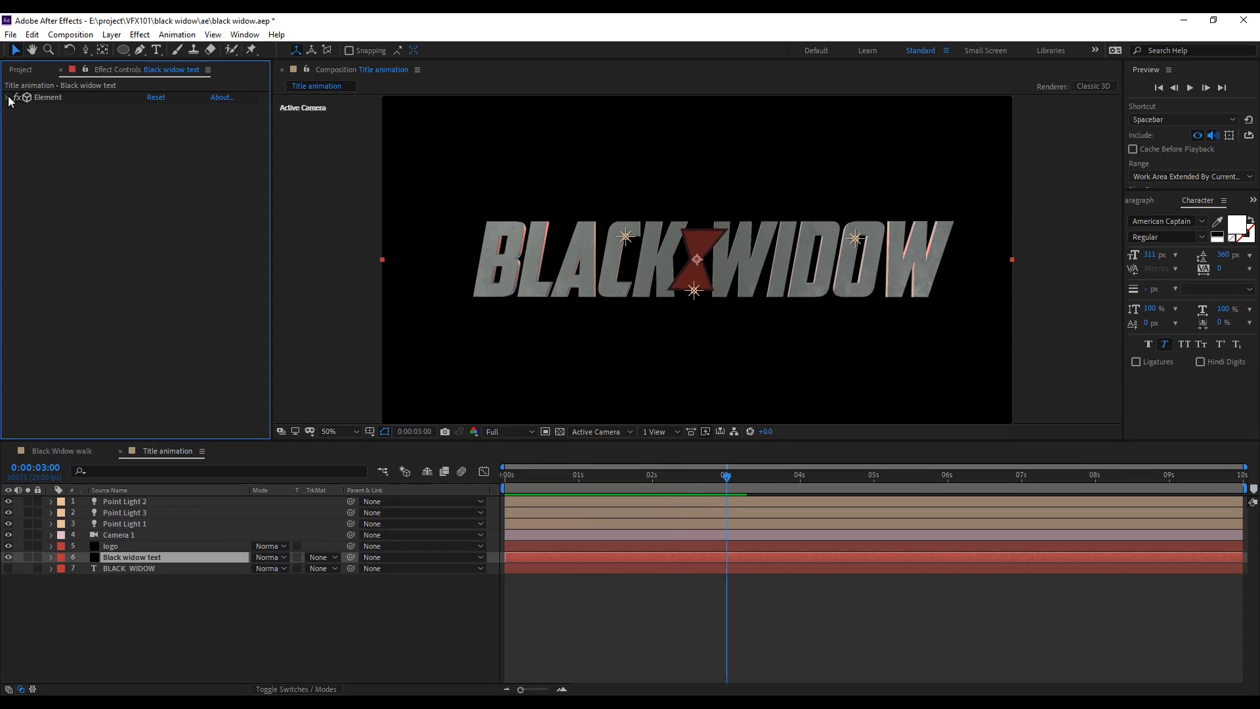
- Add a Levels effect to the Black widow text layer, raising Input Black to about 50 and lowering Input White
left_click(140, 34)
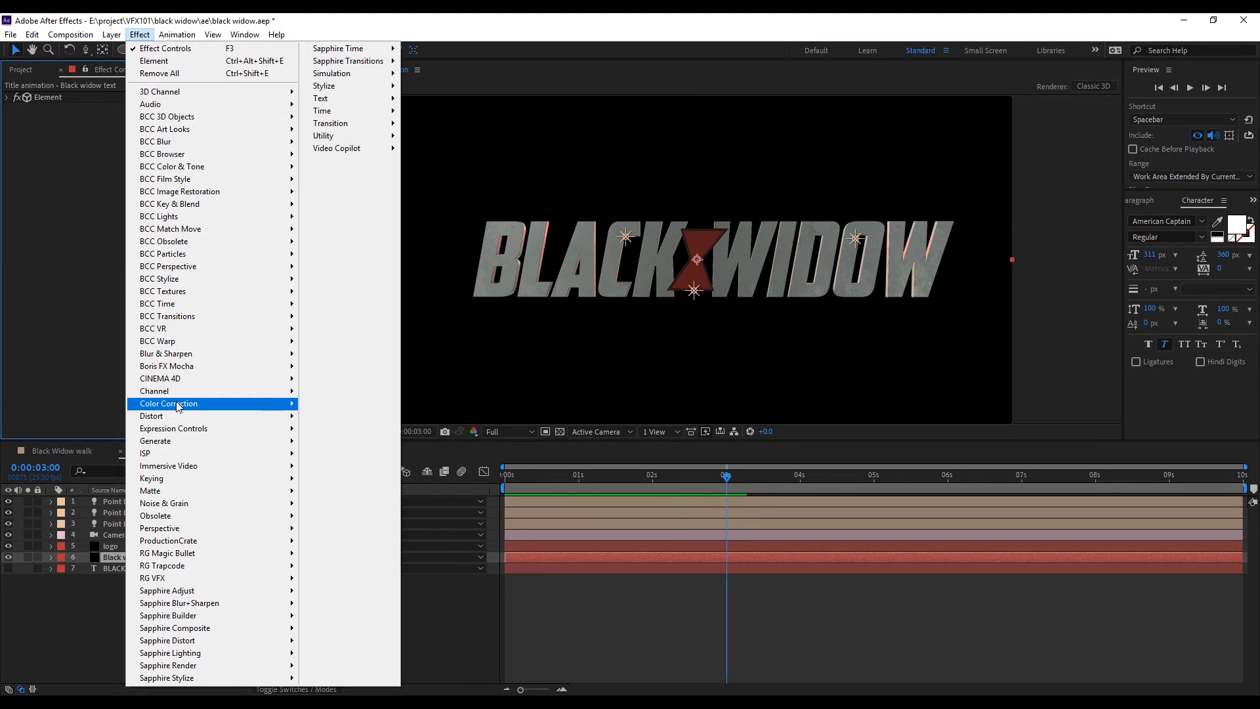
left_click(331, 555)
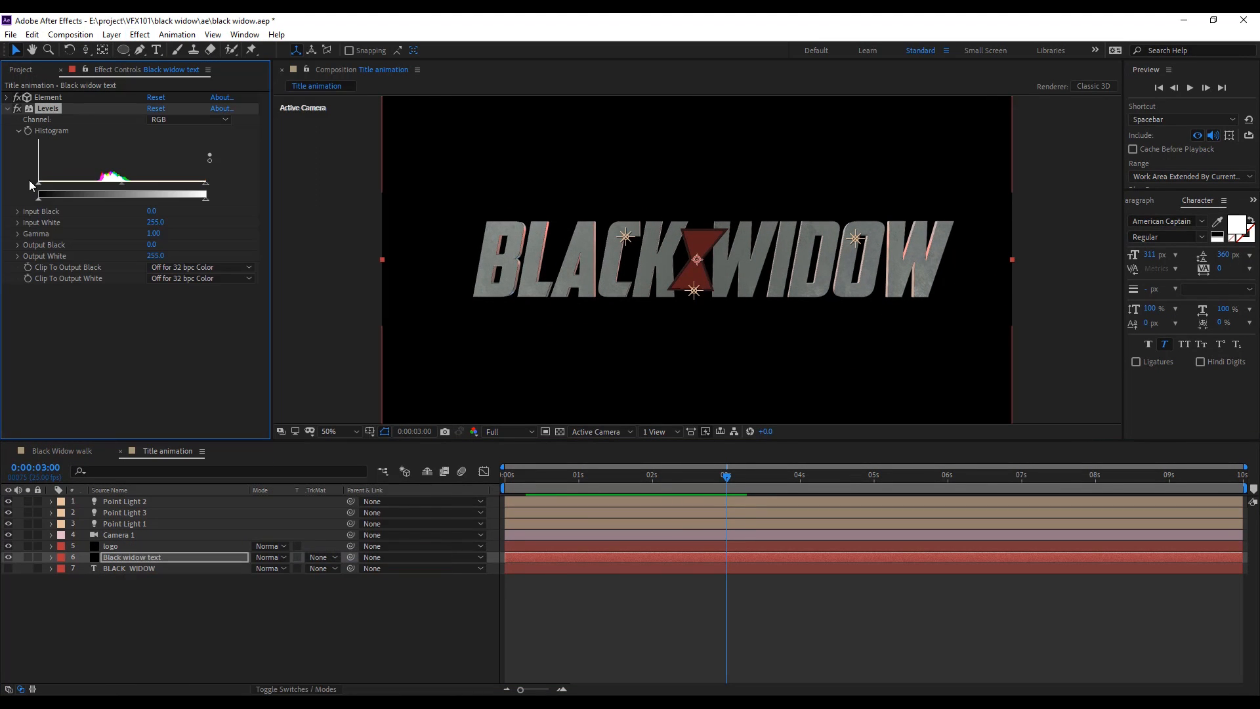
left_click_drag(48, 190, 73, 190)
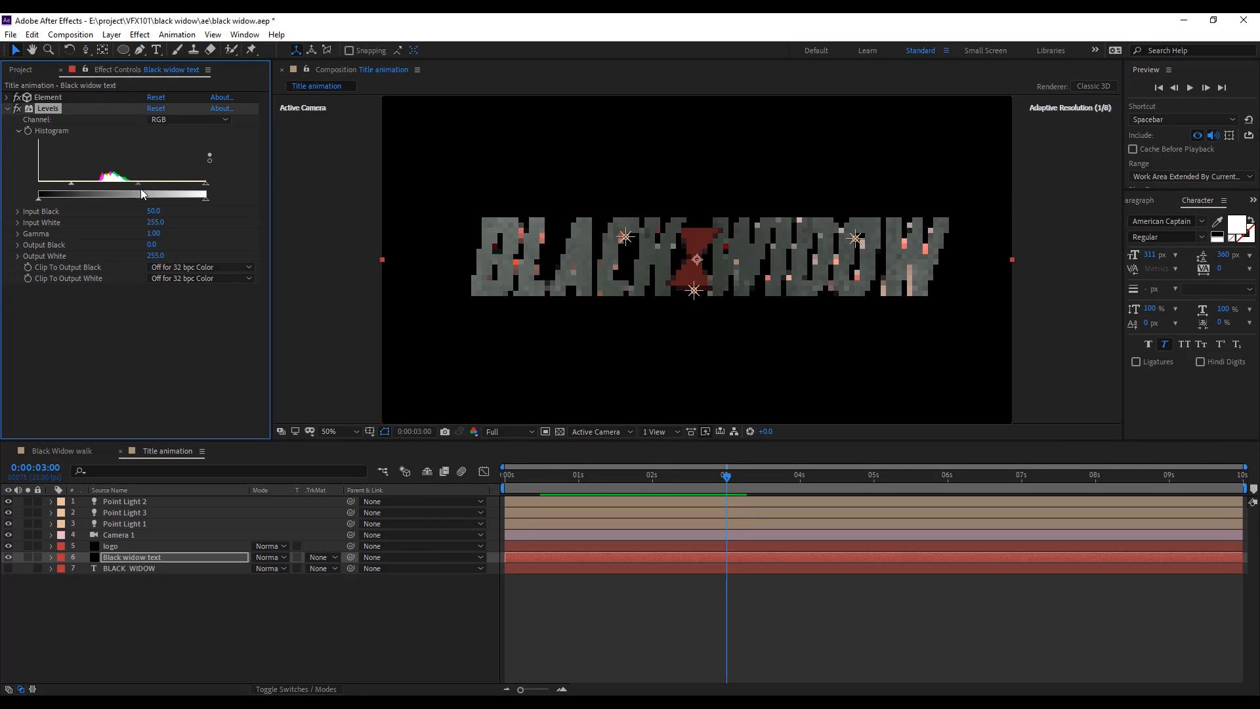
left_click_drag(194, 185, 163, 184)
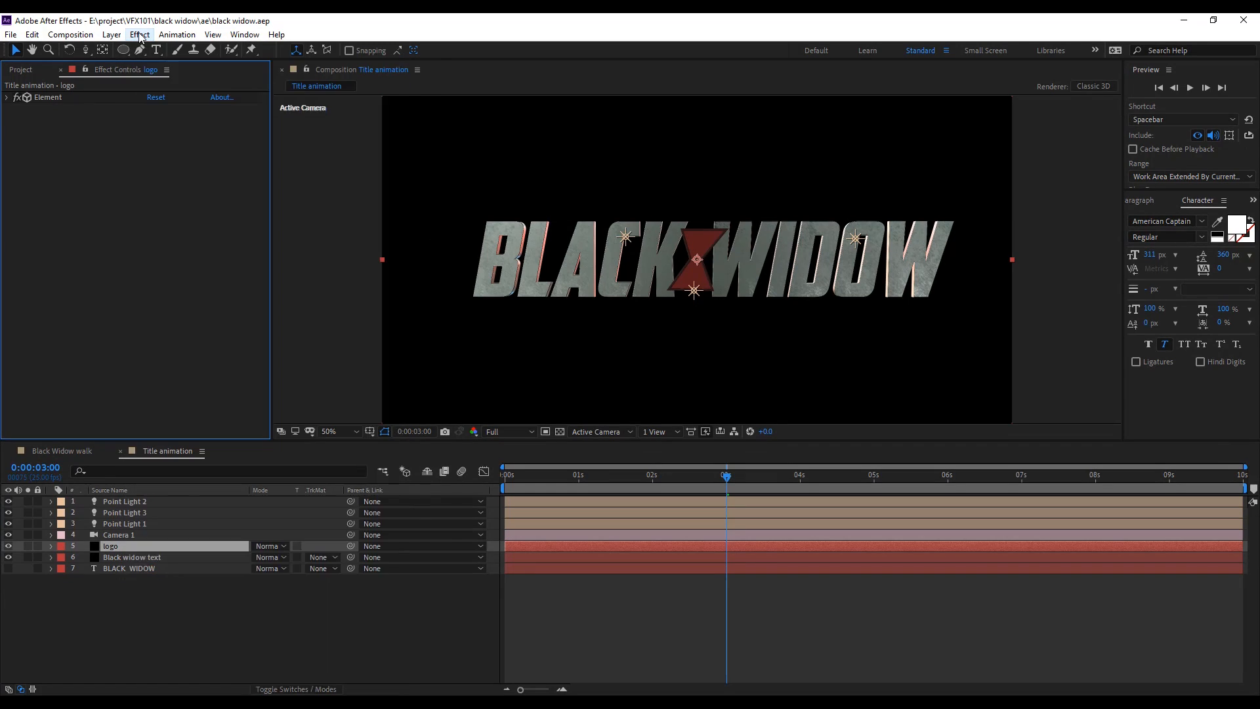
- Add a Glow effect to the logo layer and set its glow colors to A & B Colors
left_click(139, 34)
mouse_move(338, 90)
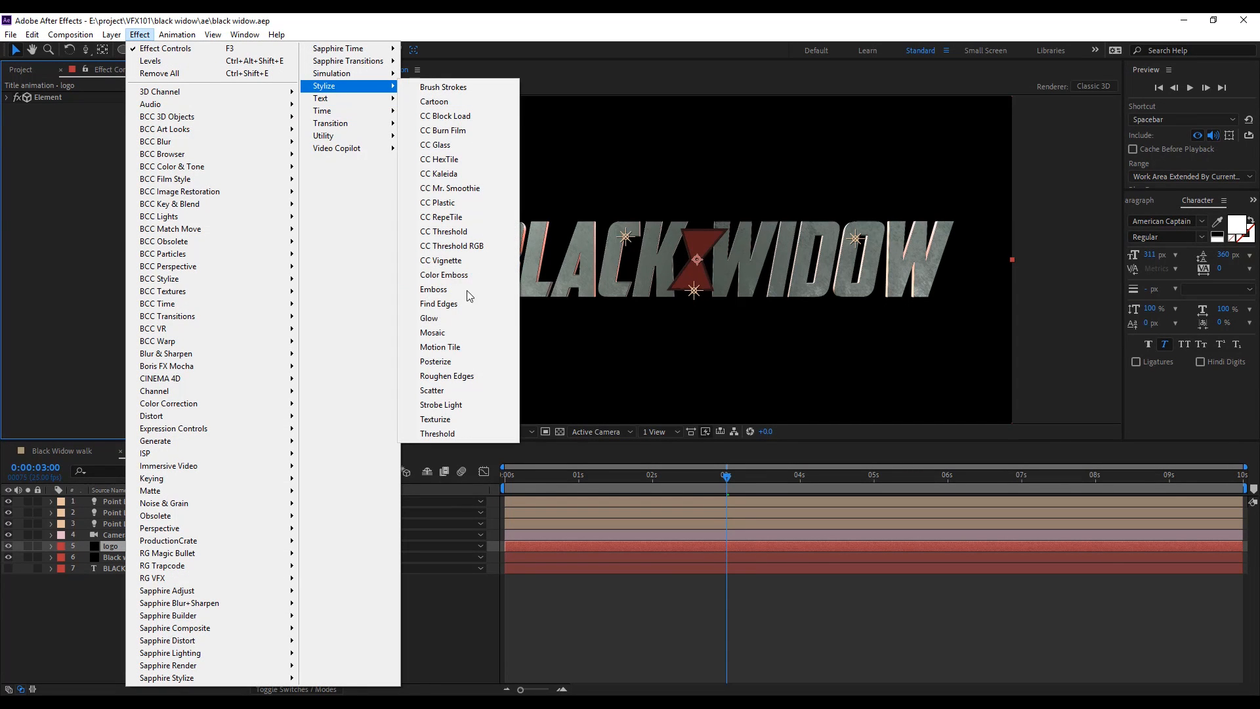
left_click(449, 321)
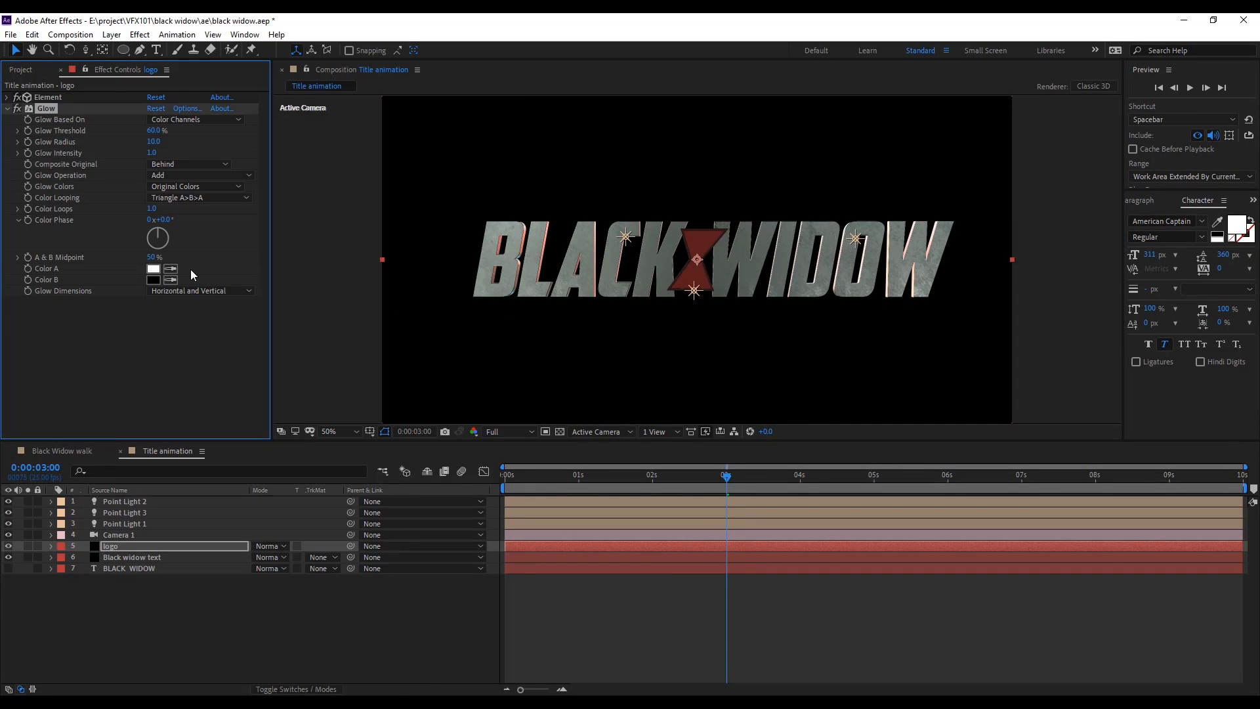
left_click(179, 189)
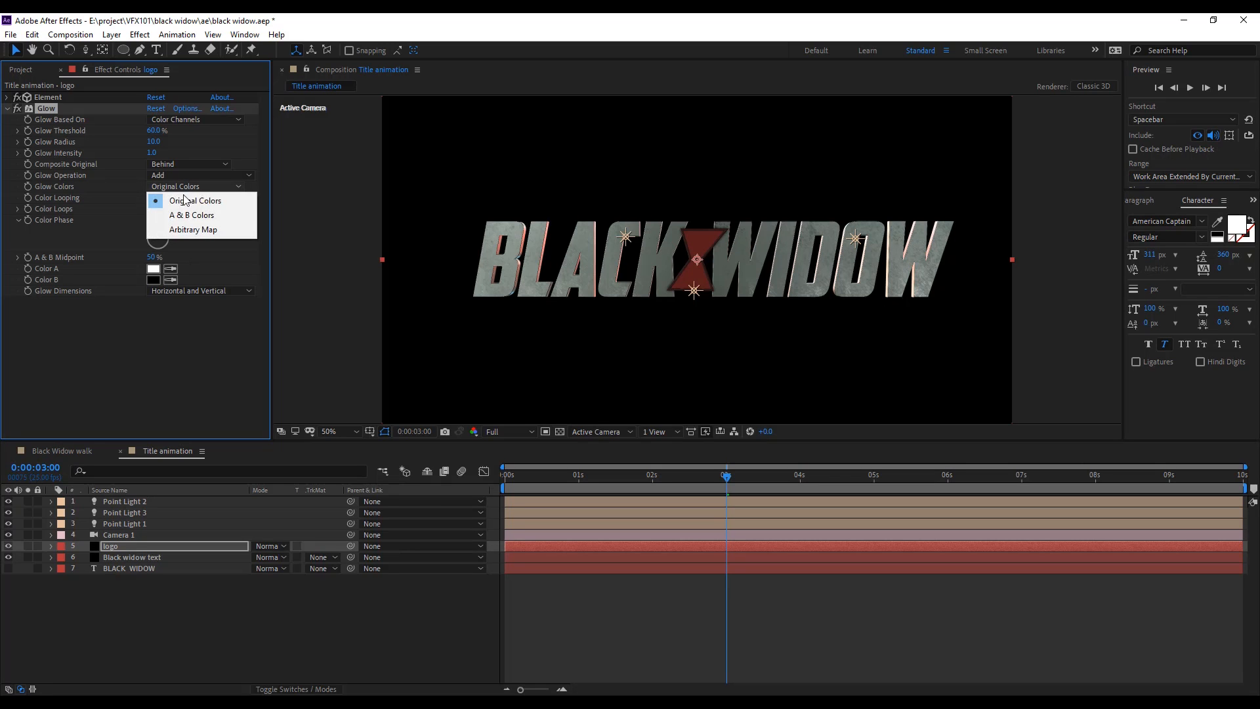
left_click(204, 219)
- Make the logo glow's Color A and Color B red, with the threshold at about 18.4% and the radius at 40
left_click(155, 270)
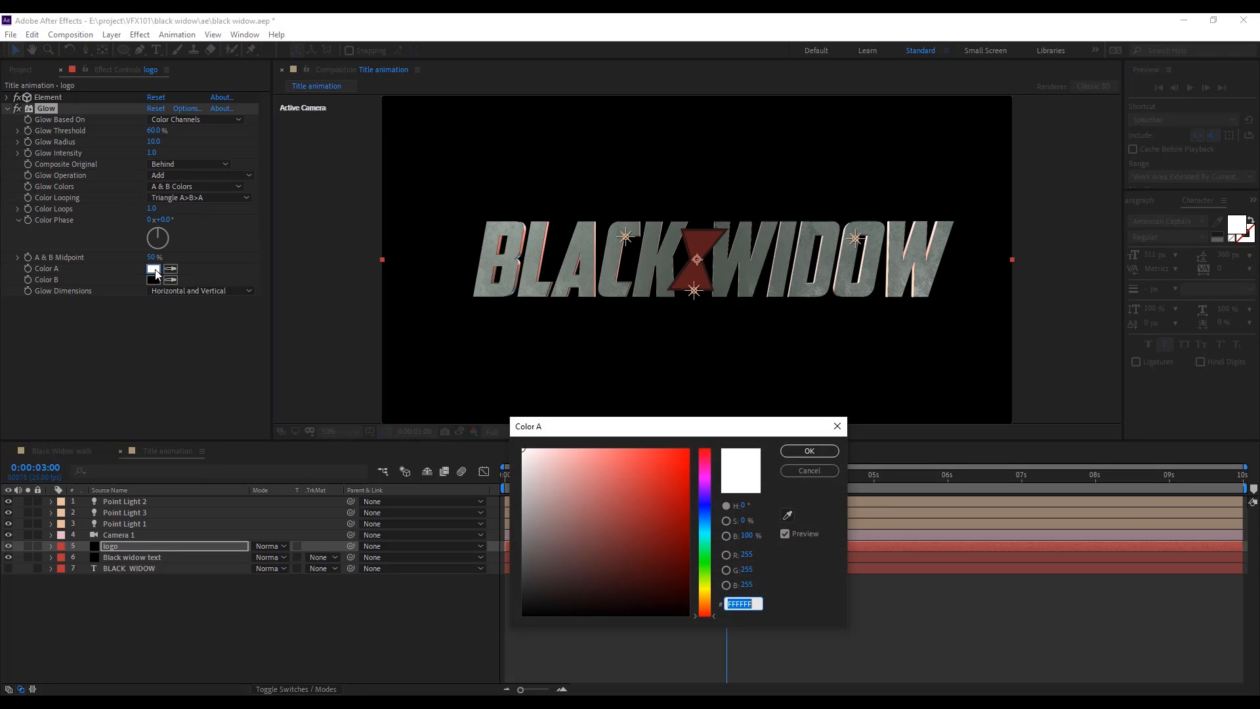
type("FF0000")
left_click(810, 450)
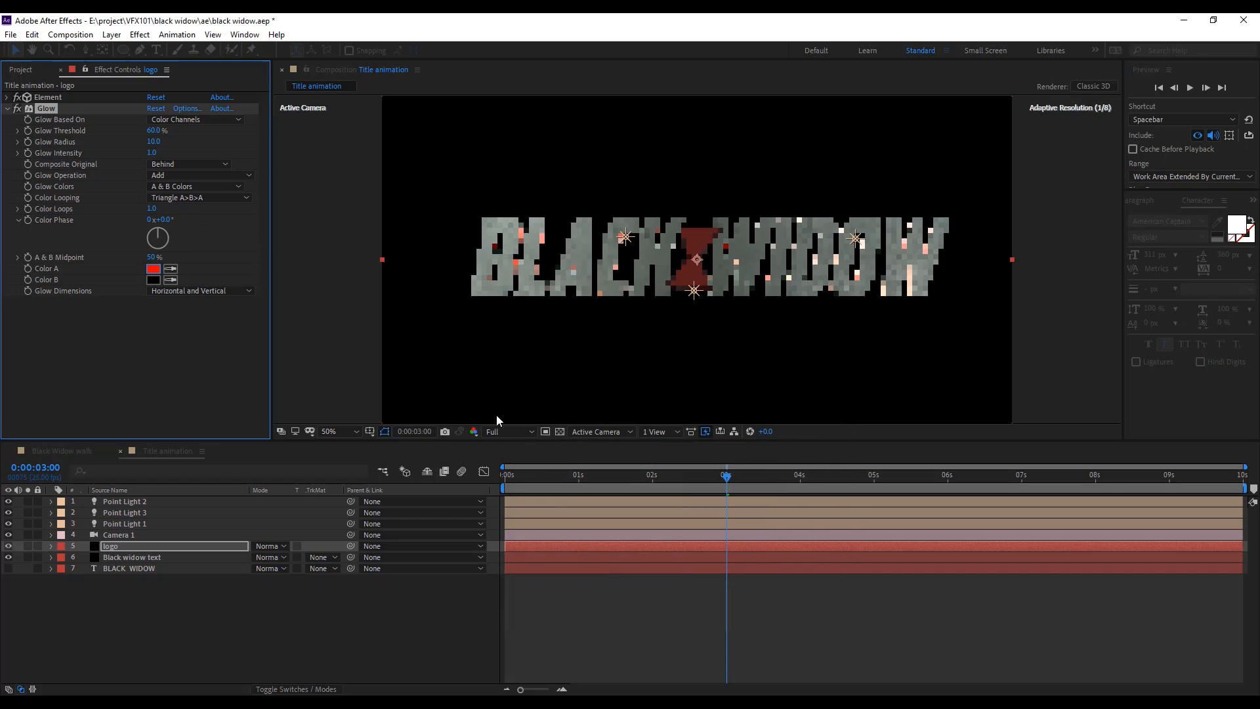
left_click(155, 280)
type("FF0000")
left_click(810, 451)
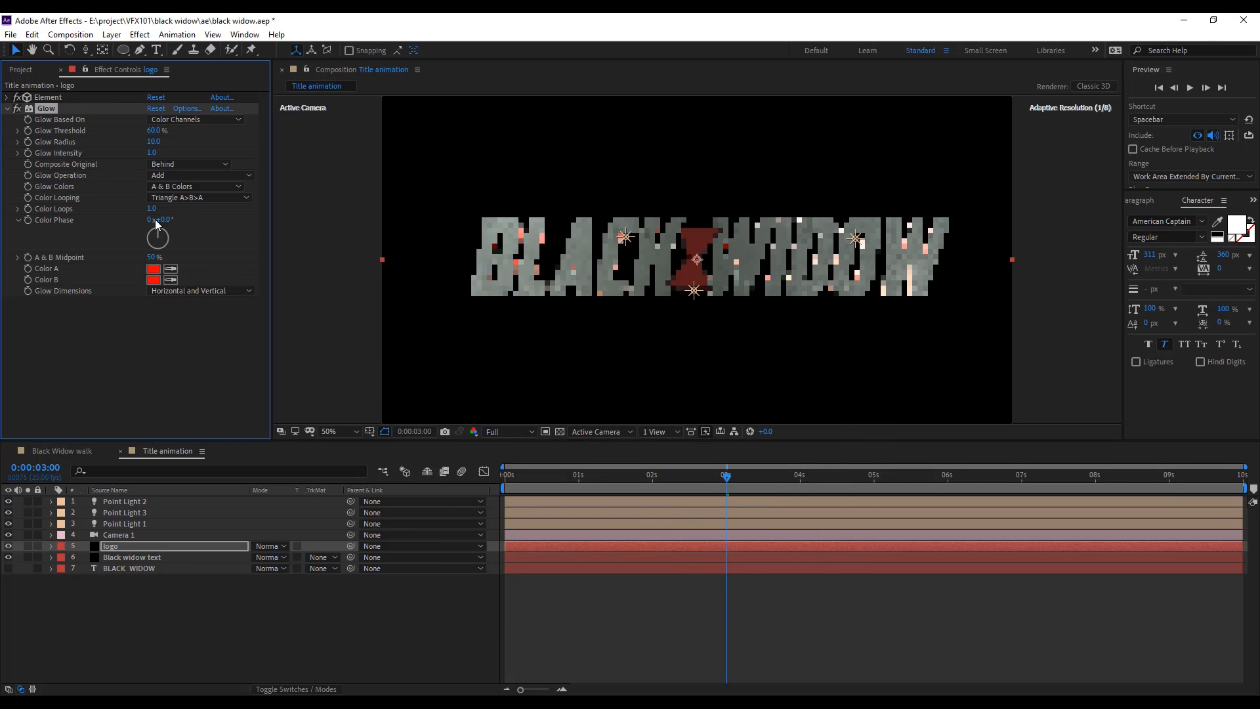
mouse_move(110, 135)
left_mouse_down()
mouse_move(97, 137)
mouse_move(165, 141)
mouse_move(124, 135)
left_mouse_up()
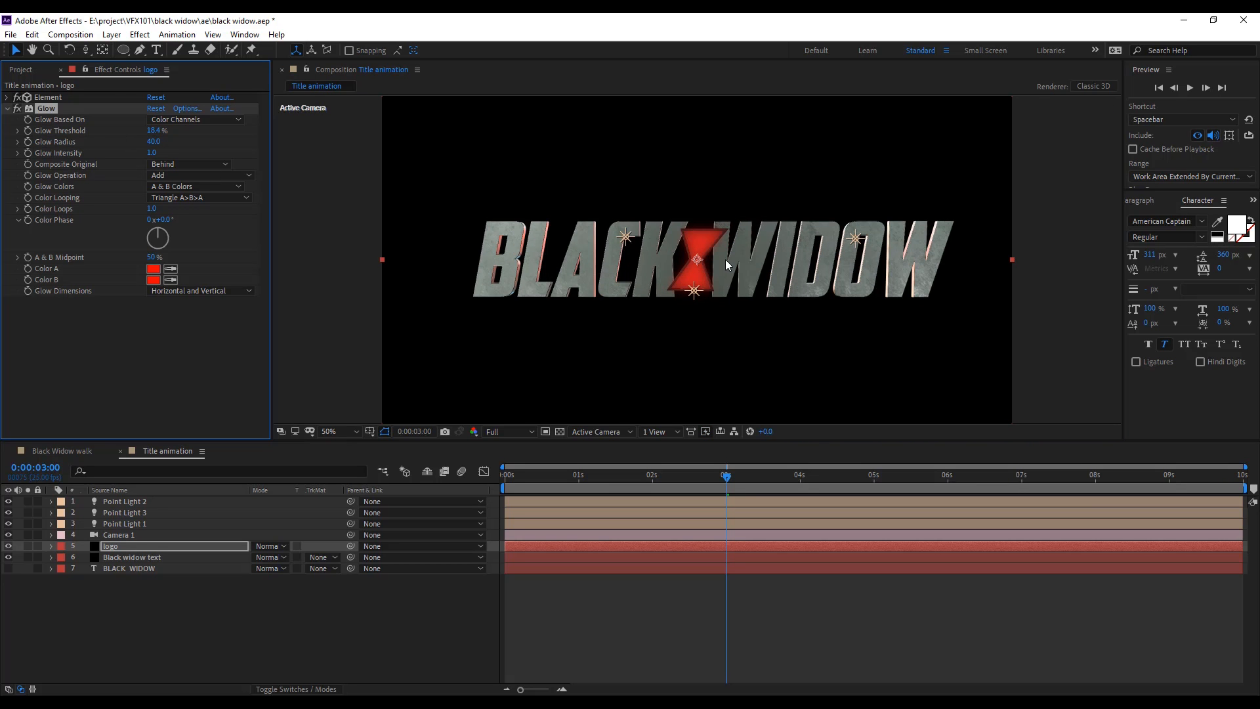
key("space")
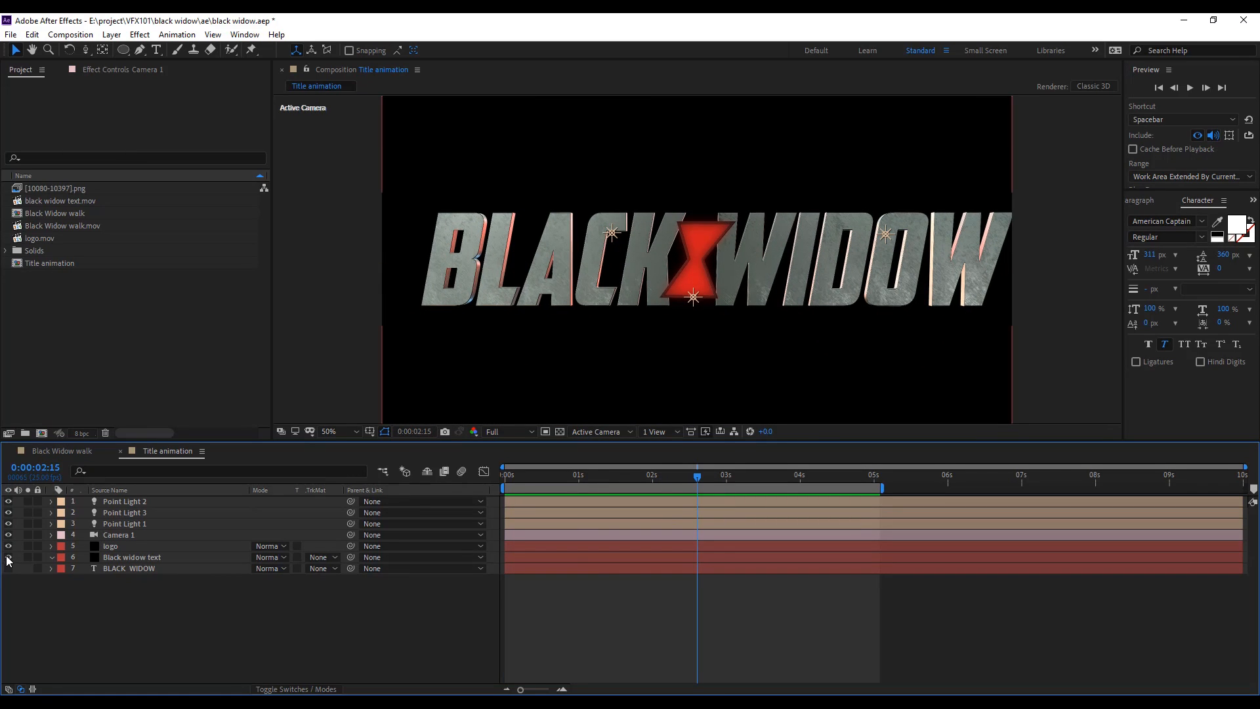
- Hide the Black widow text layer and add the Title animation composition to the render queue
left_click(9, 558)
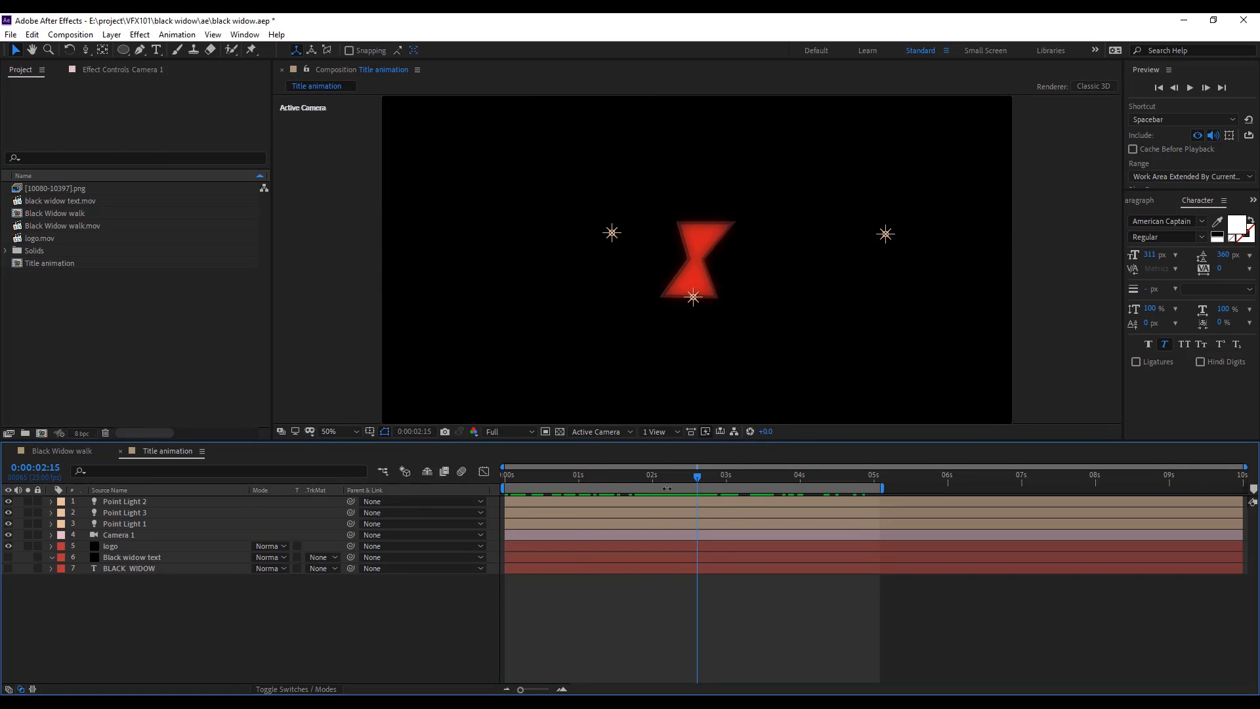
left_click_drag(664, 479, 506, 489)
left_click(577, 571)
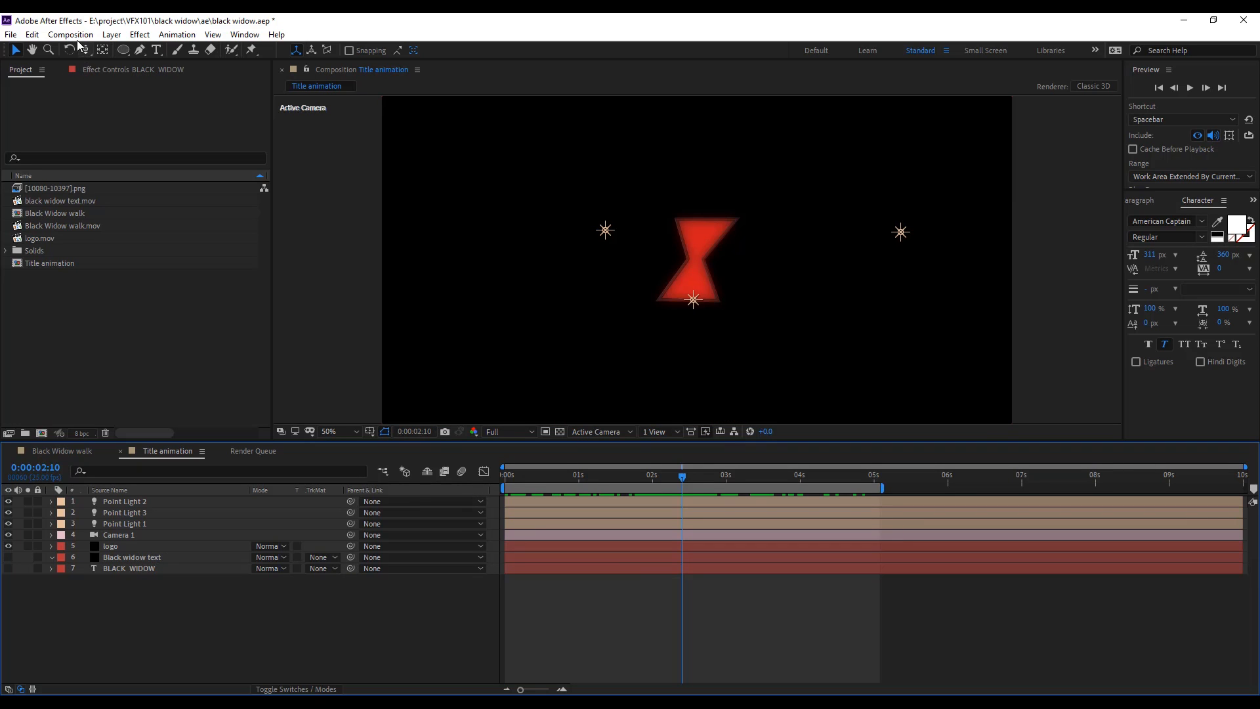
left_click(71, 34)
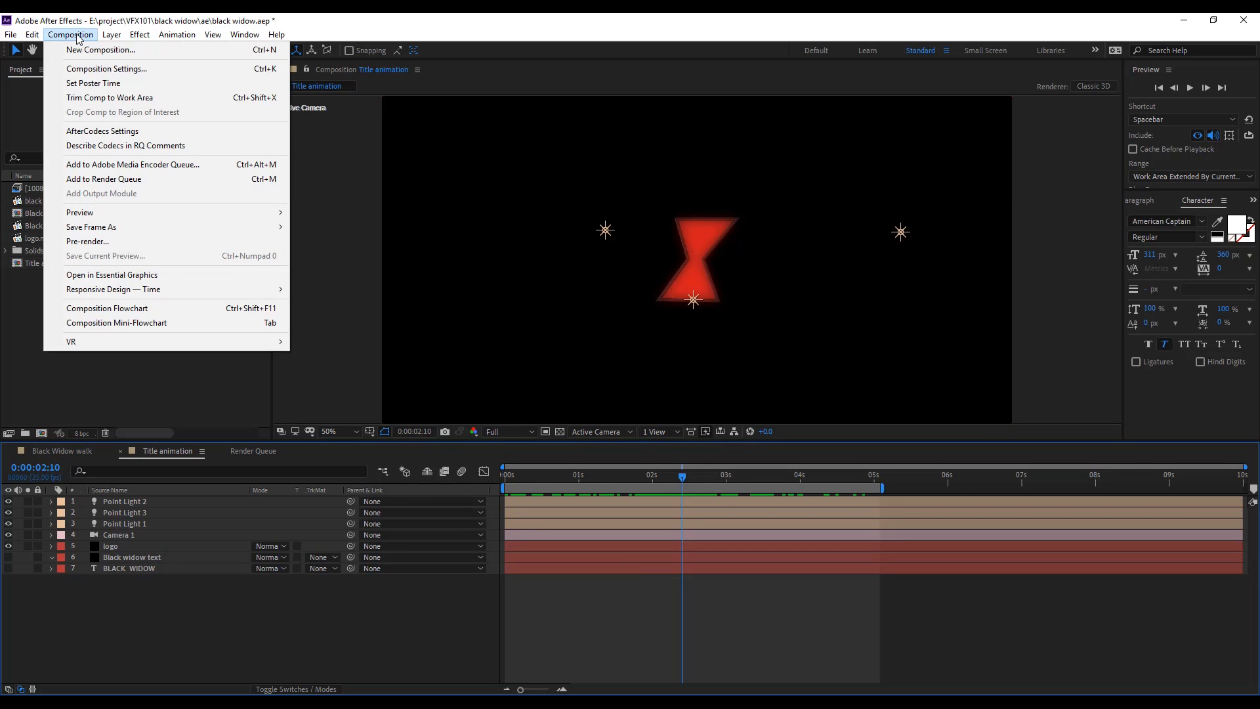
left_click(272, 180)
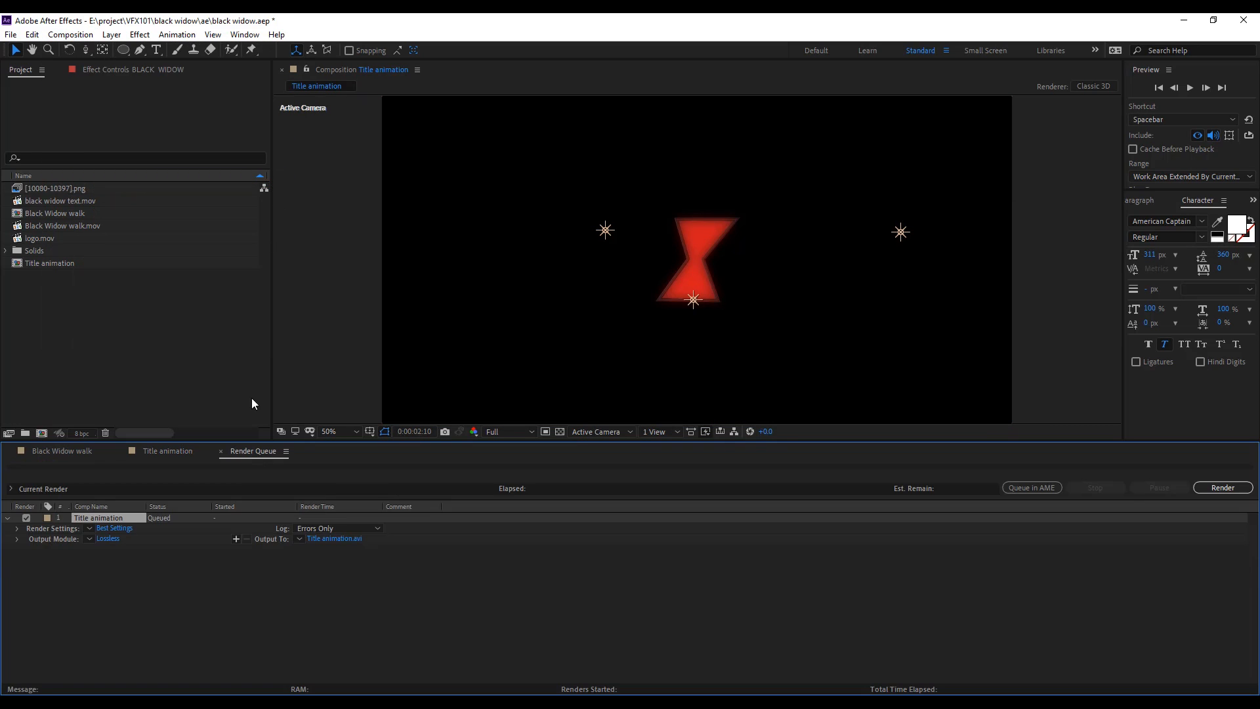
- Set the queued Title animation render's output to QuickTime with the Animation codec and RGB + Alpha channels, and check its output file destination
left_click(101, 540)
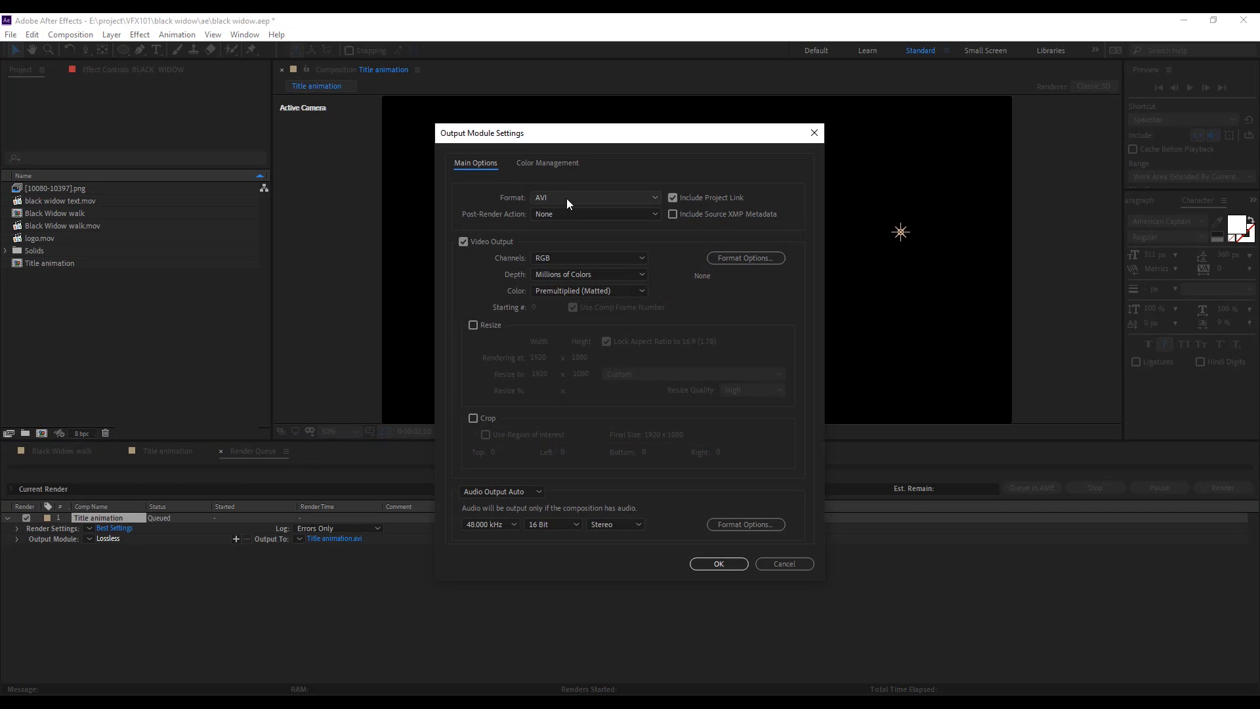
left_click(566, 197)
left_click(585, 376)
left_click(748, 258)
left_click(432, 165)
left_click(420, 175)
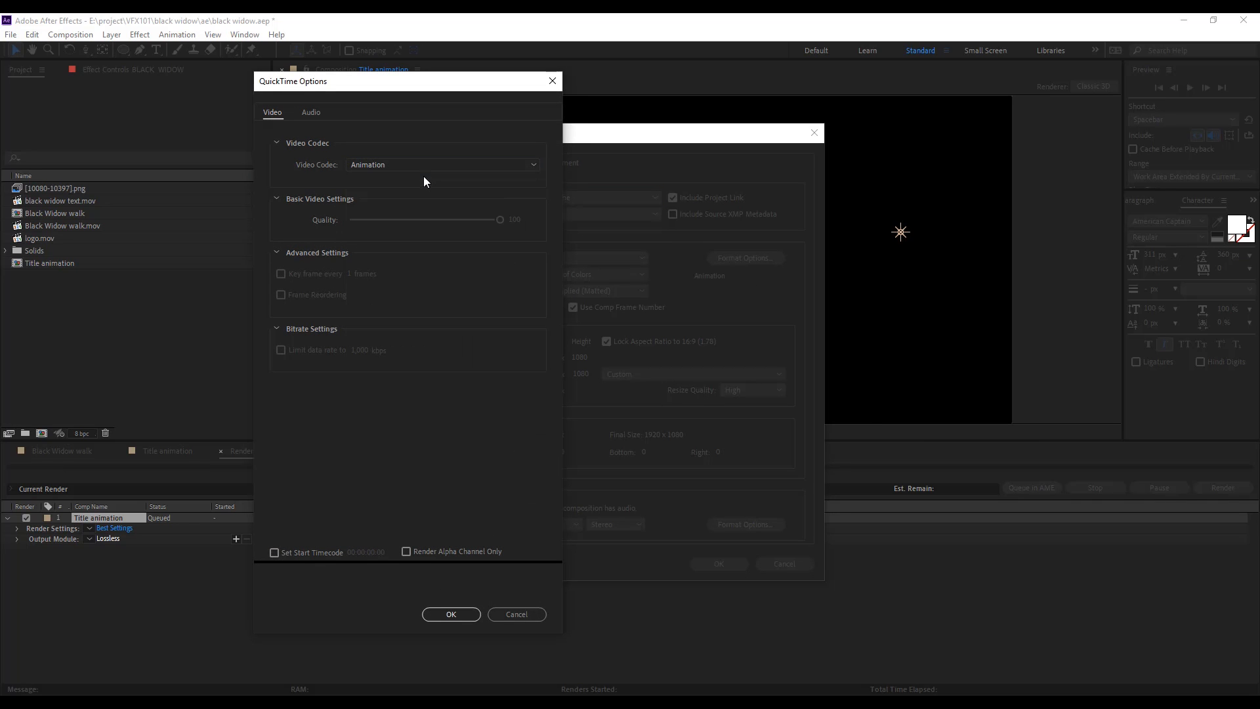
left_click(451, 615)
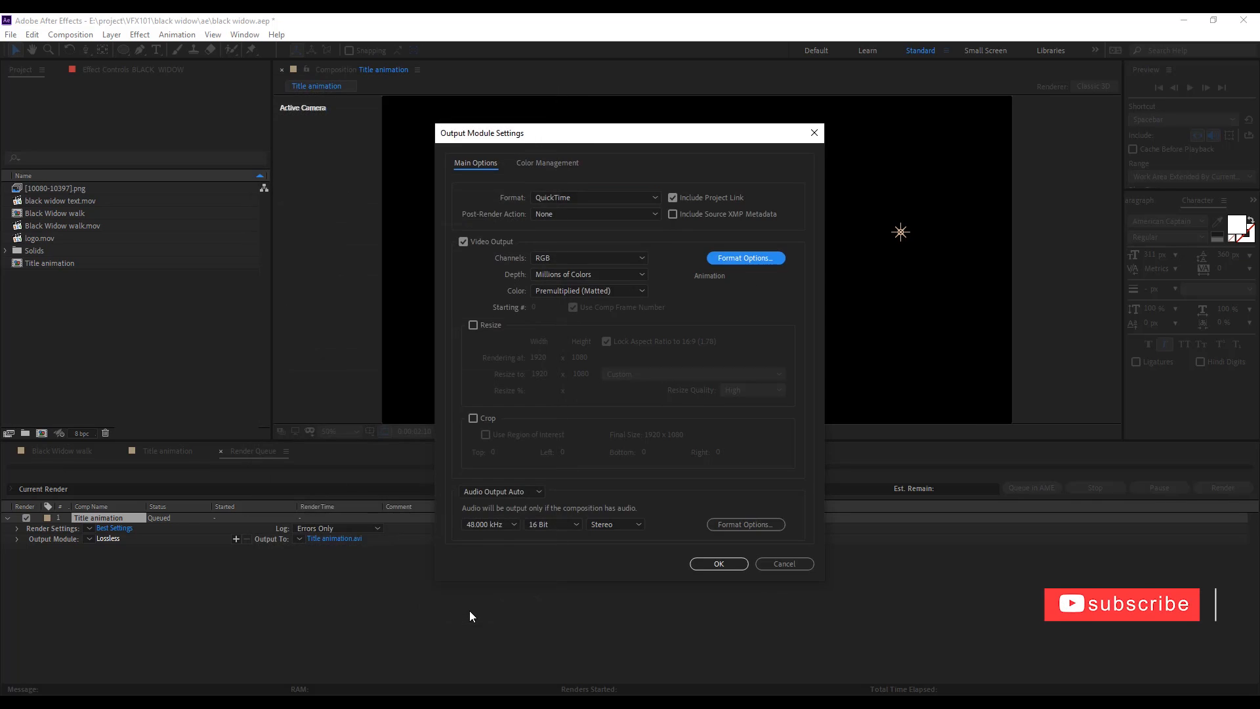
left_click(552, 262)
left_click(582, 301)
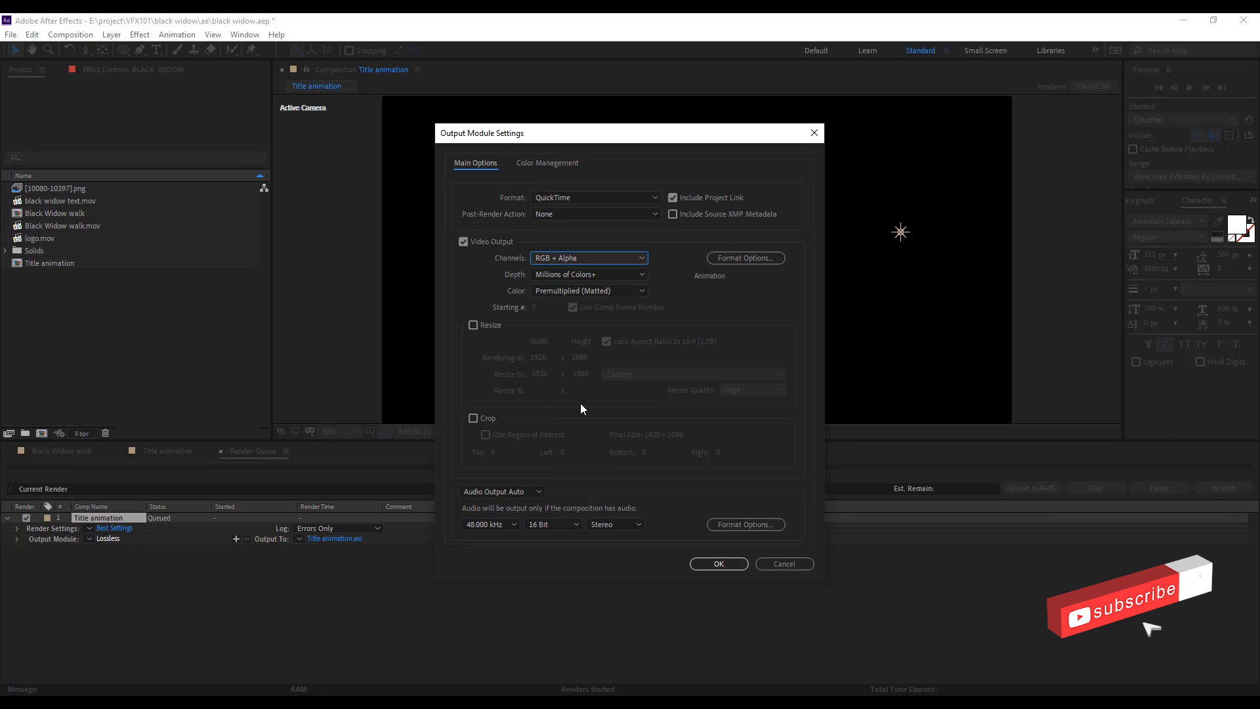
left_click(719, 564)
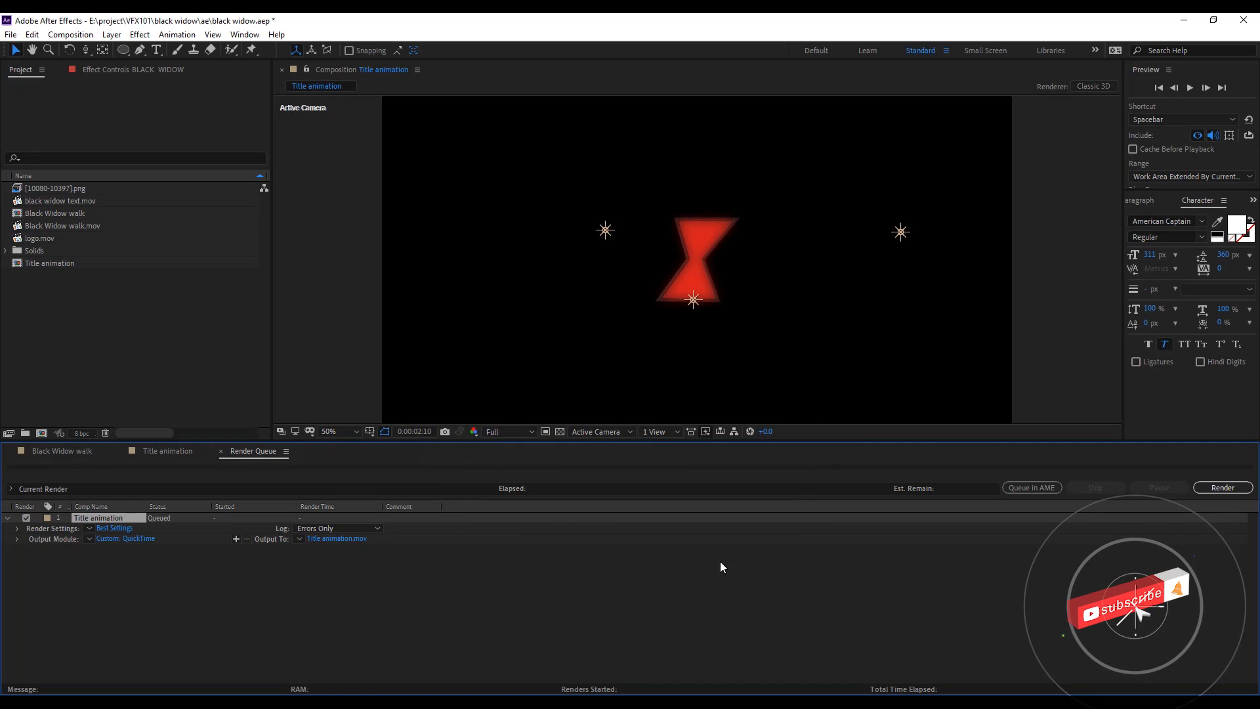
left_click(322, 537)
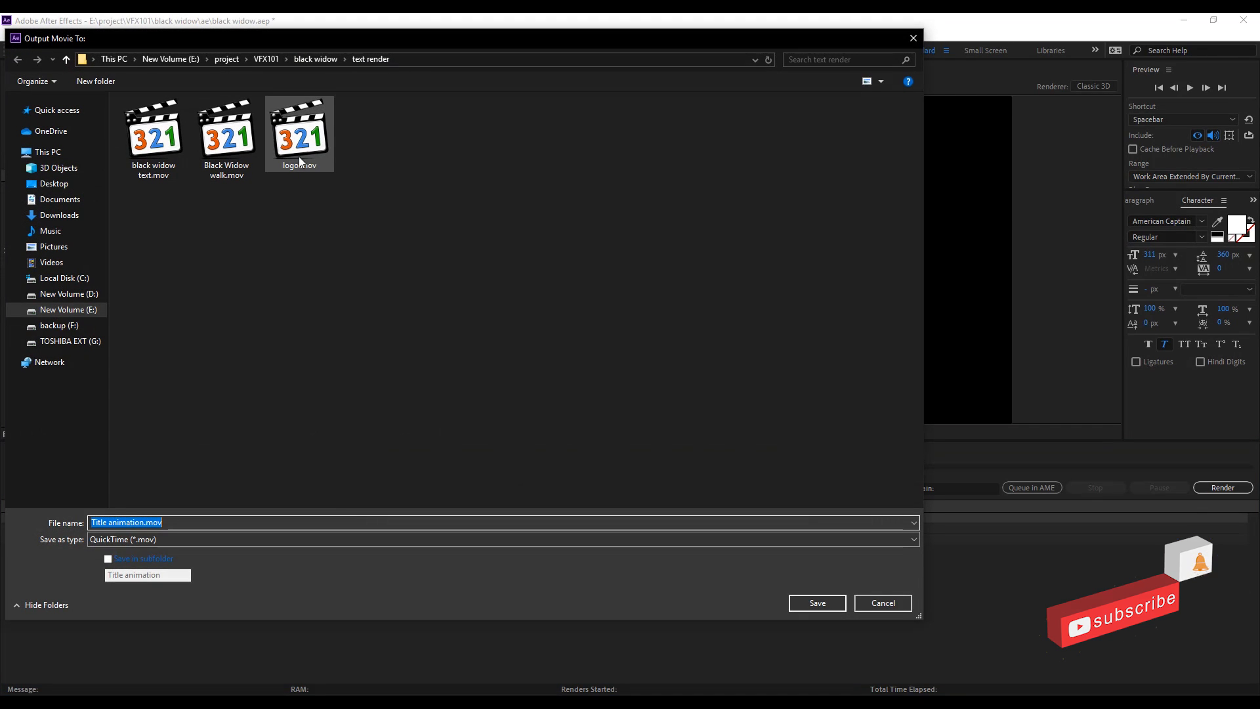
left_click(878, 603)
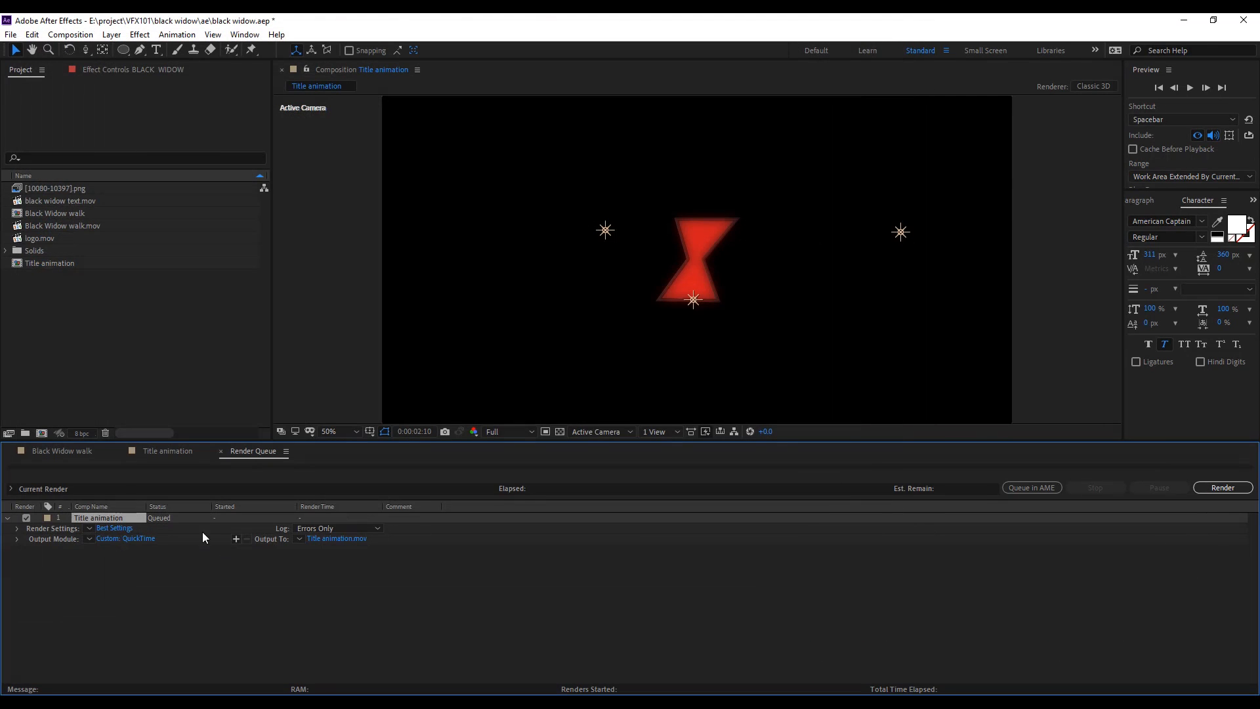
- Close the render queue, hide the logo layer and show the Black widow text layer in the Title animation composition
left_click(222, 451)
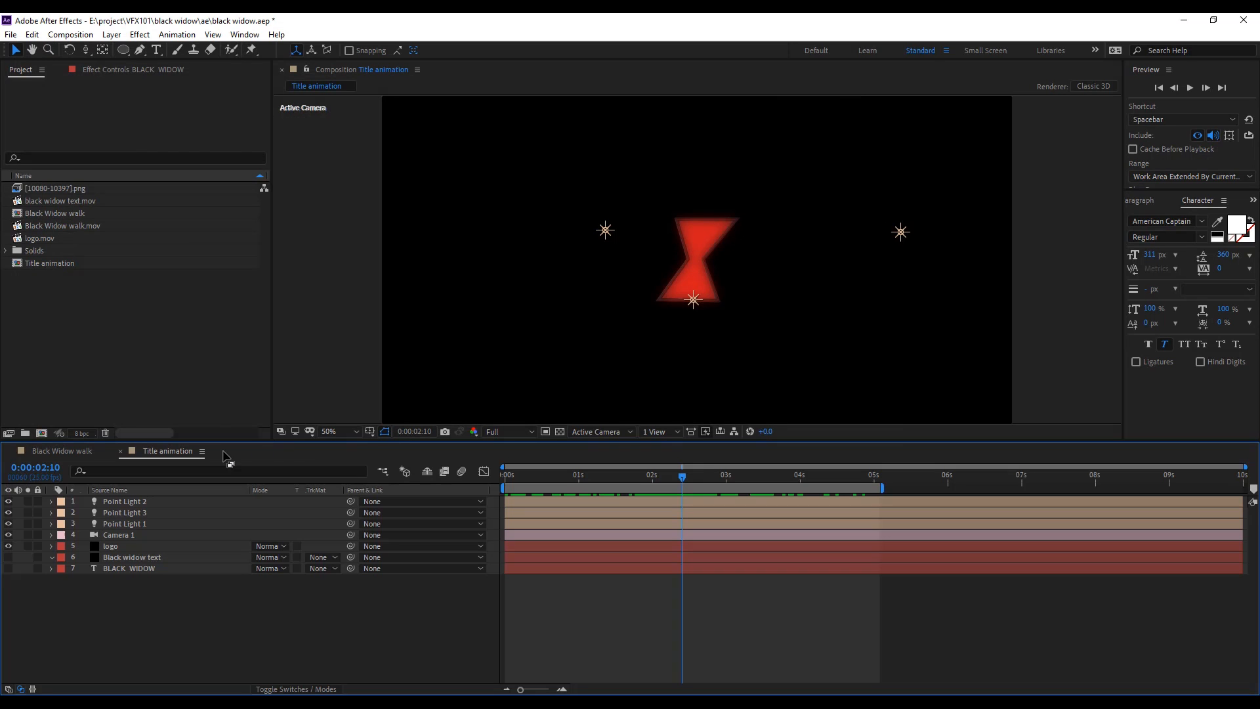
left_click(8, 546)
left_click(8, 556)
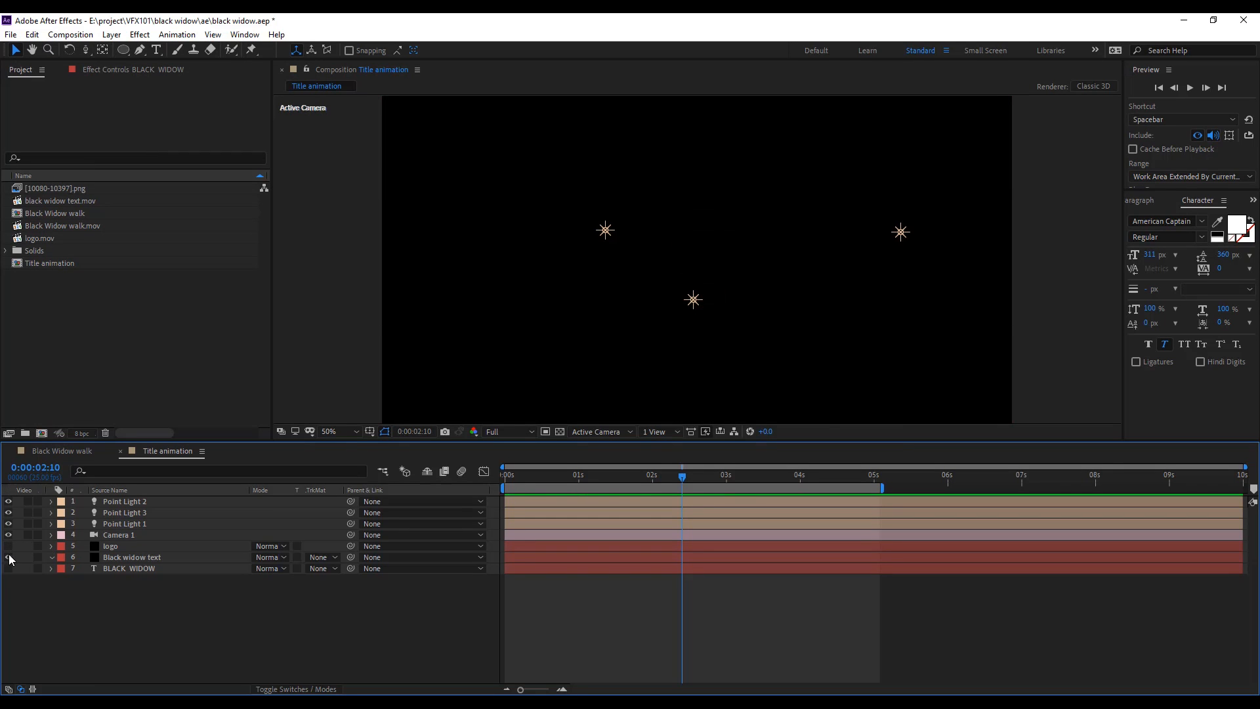
left_click(137, 565)
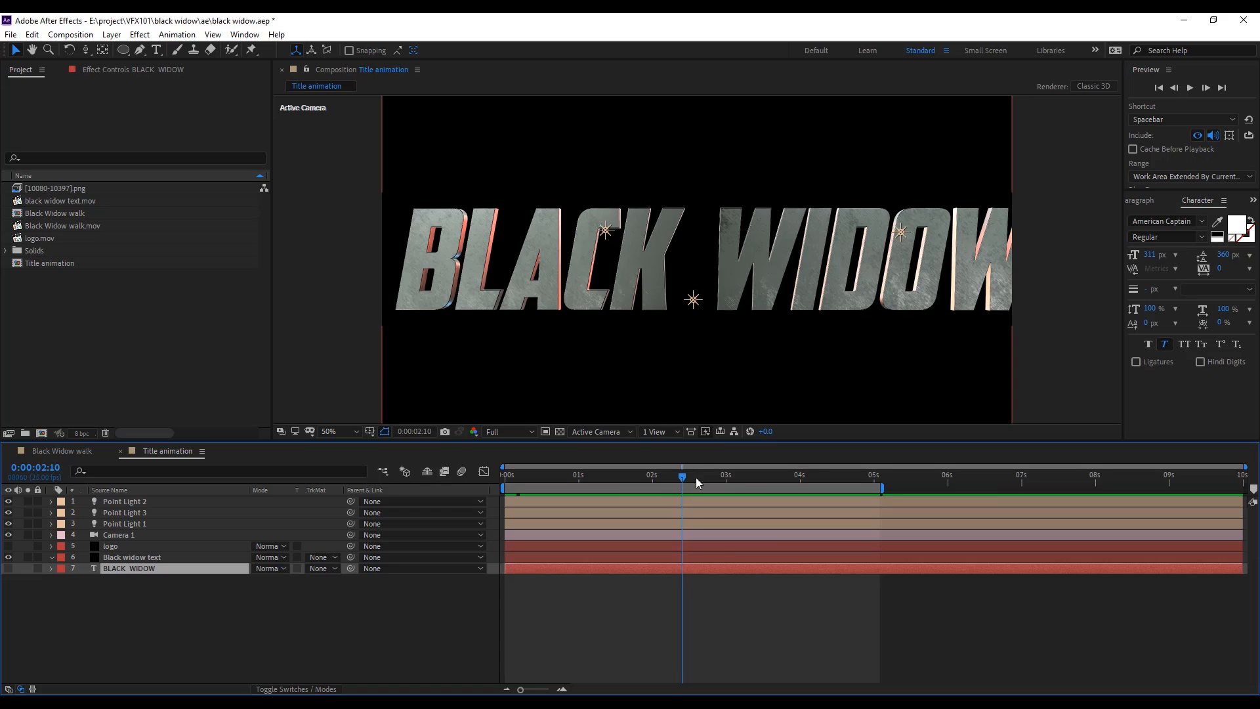
left_click_drag(696, 478, 812, 476)
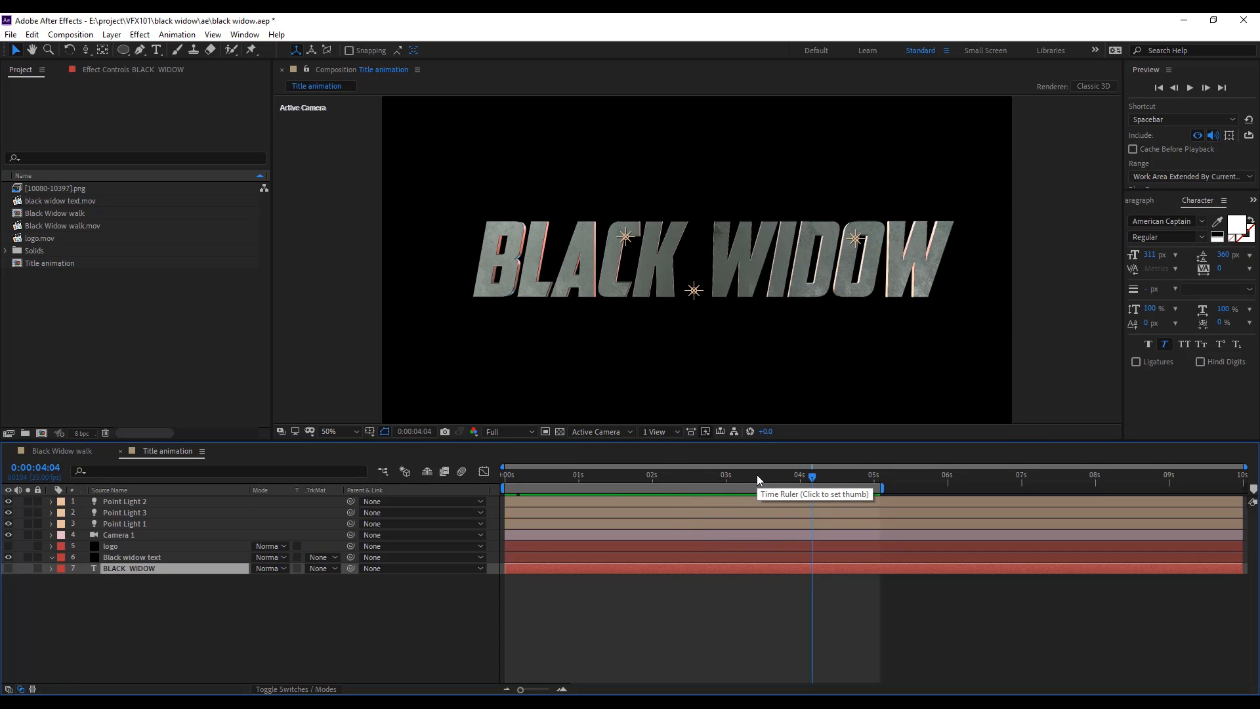
- Create a composition named "final composit" and add black widow text.mov, Black Widow walk.mov and logo.mov to it
key("ctrl+n")
type("final compo")
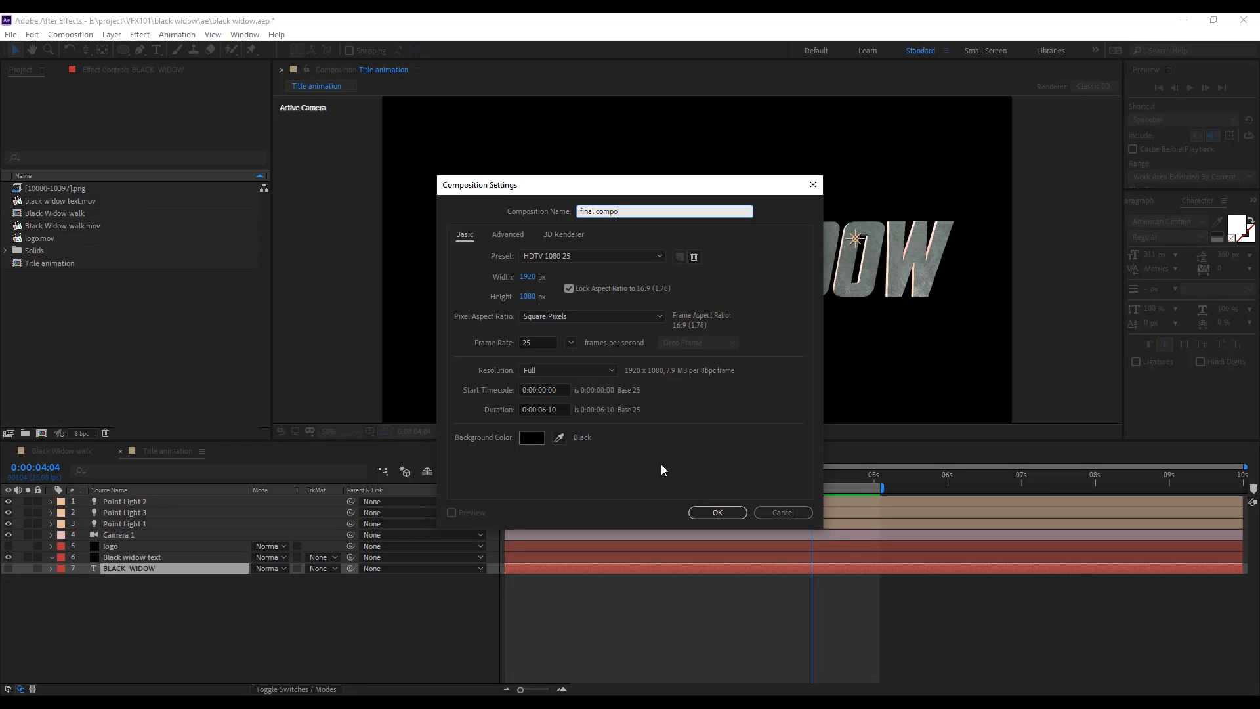
key("Return")
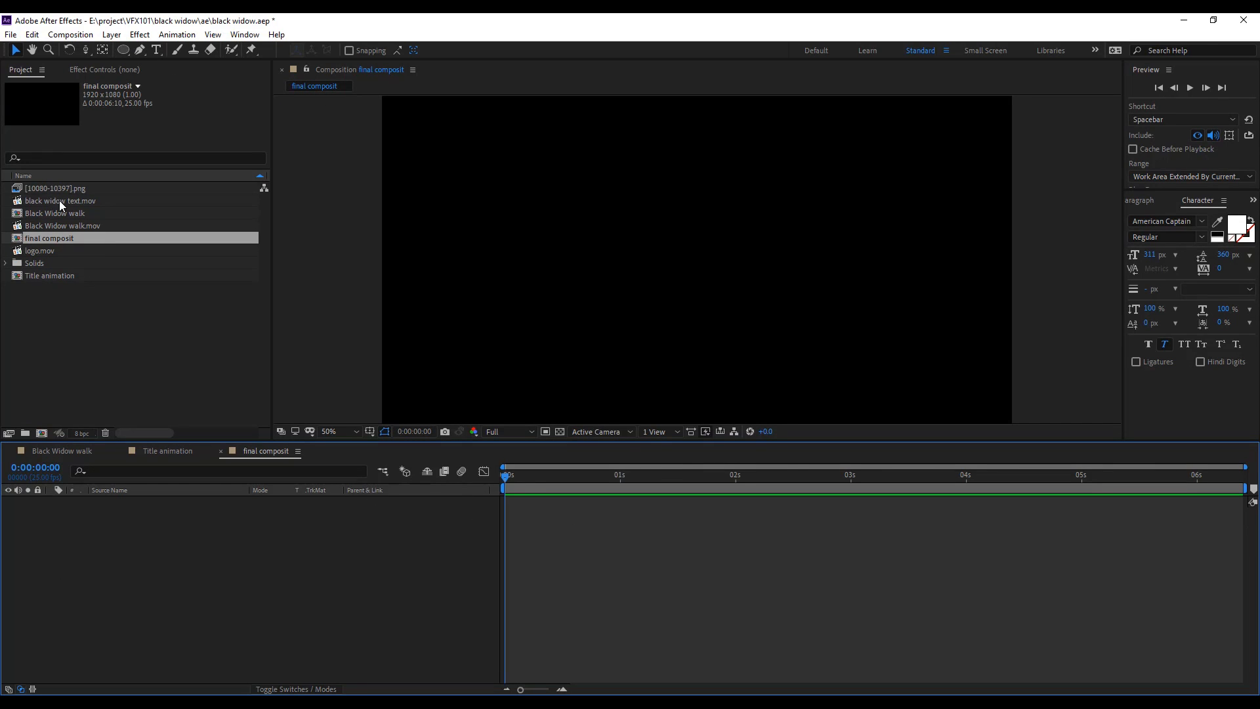
left_click(59, 200)
left_click(95, 225, "ctrl")
left_click(53, 251, "ctrl")
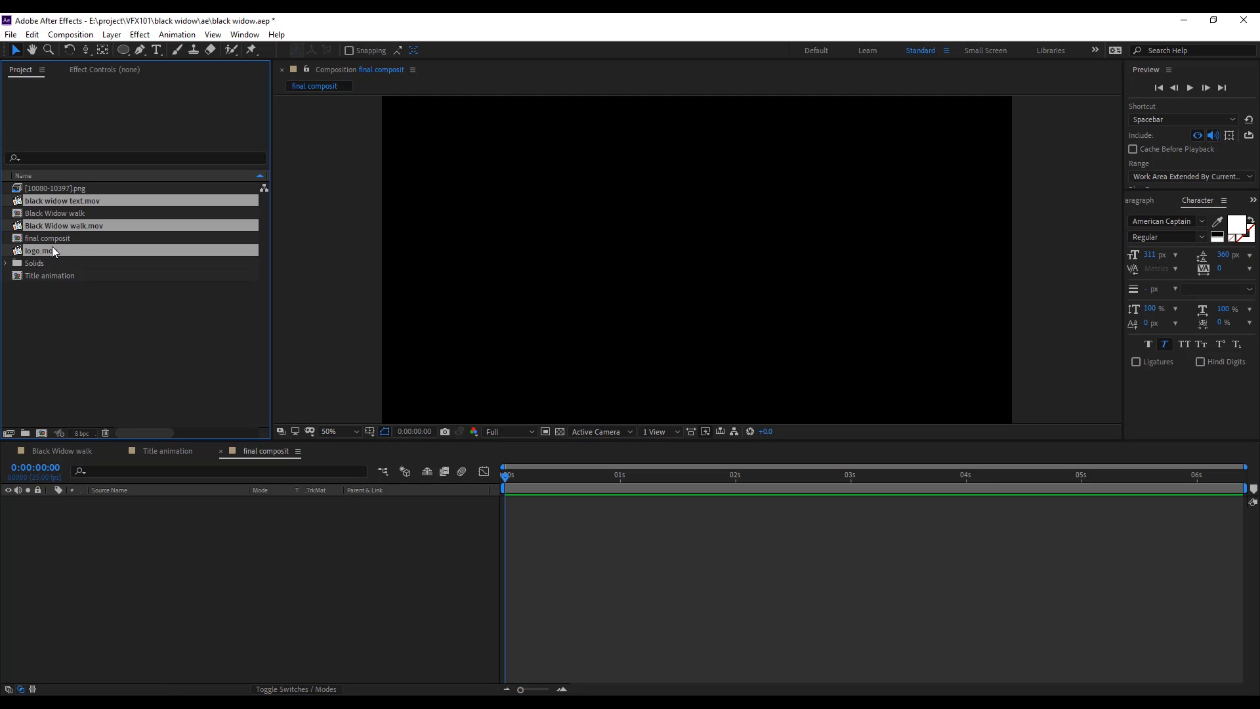
left_click_drag(78, 199, 430, 547)
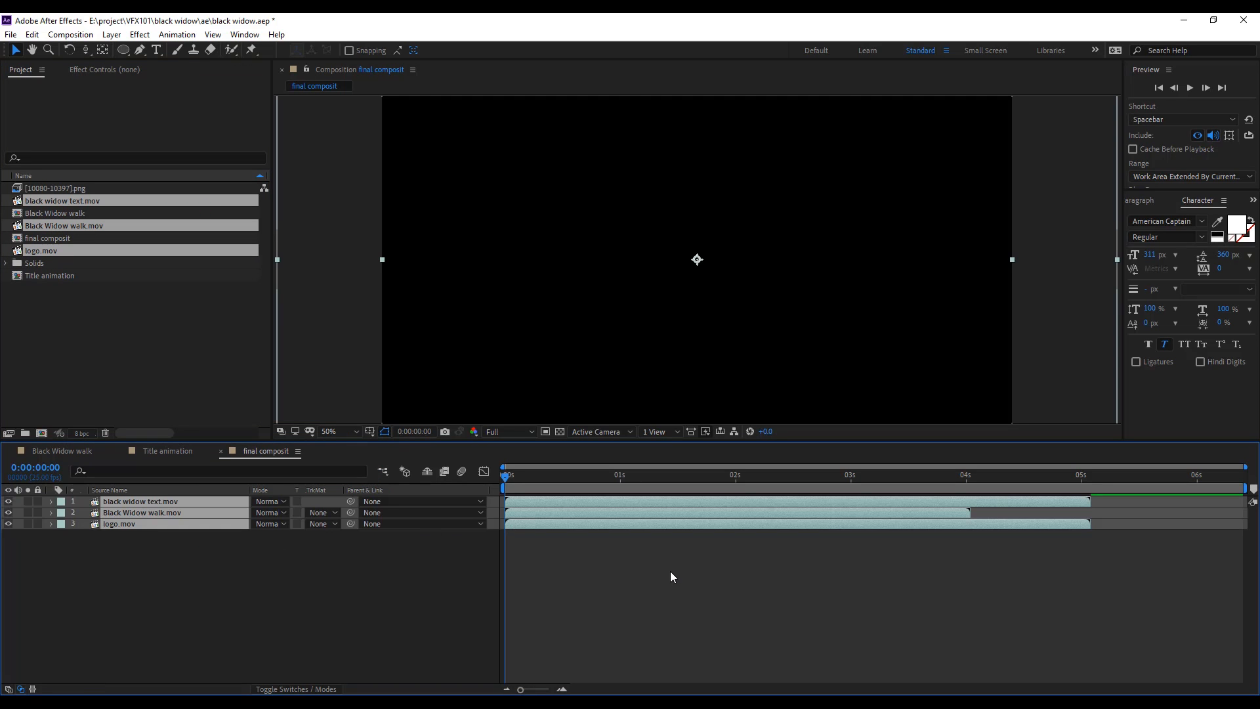
- Stack logo.mov and black widow text.mov above Black Widow walk.mov and make both start at about 0:00:01:08
left_click_drag(591, 523, 550, 503)
left_click_drag(695, 502, 682, 503)
left_click_drag(669, 476, 794, 479)
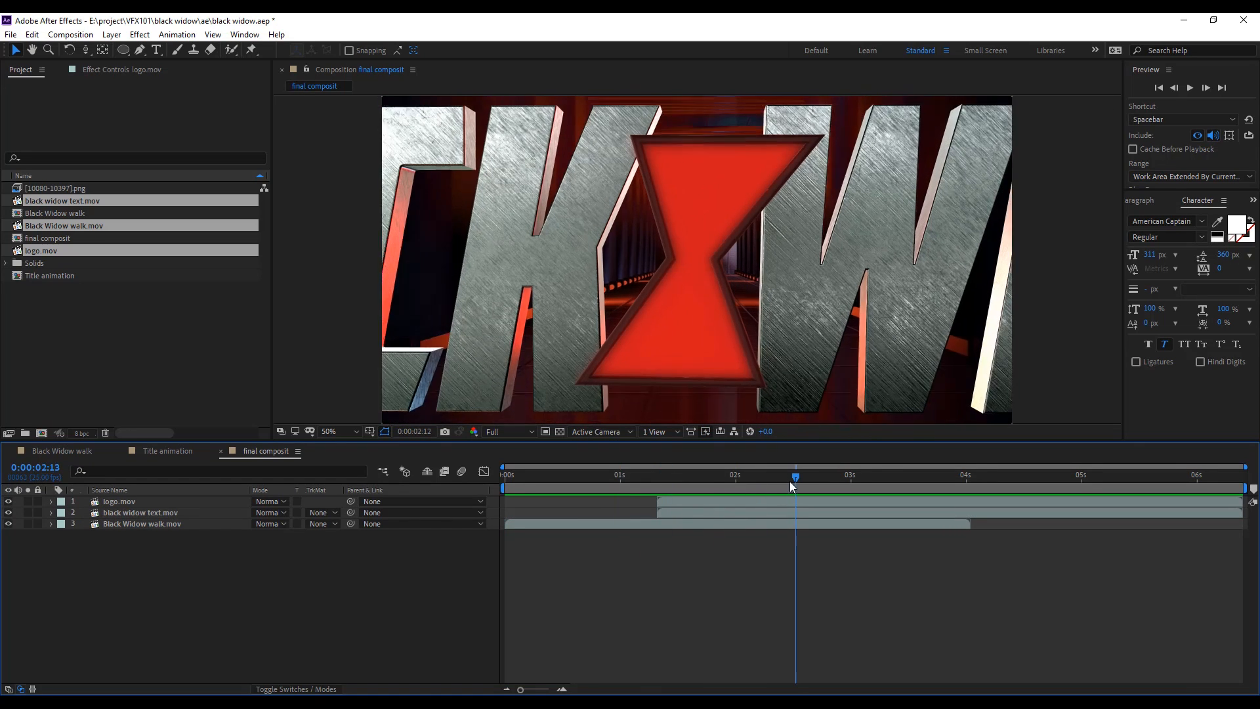
left_click(653, 485)
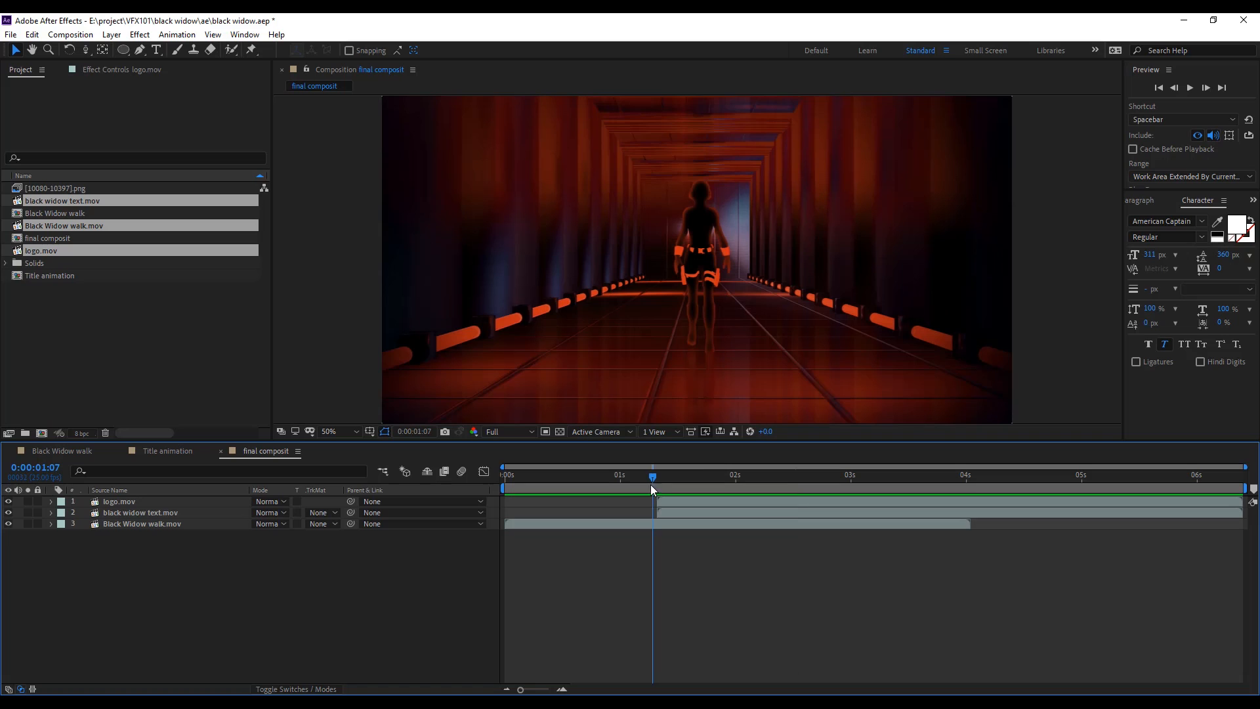
- Hide black widow text.mov, duplicate the Black Widow walk.mov layer and trim the upper copy's start to 0:00:01:08
left_click(8, 512)
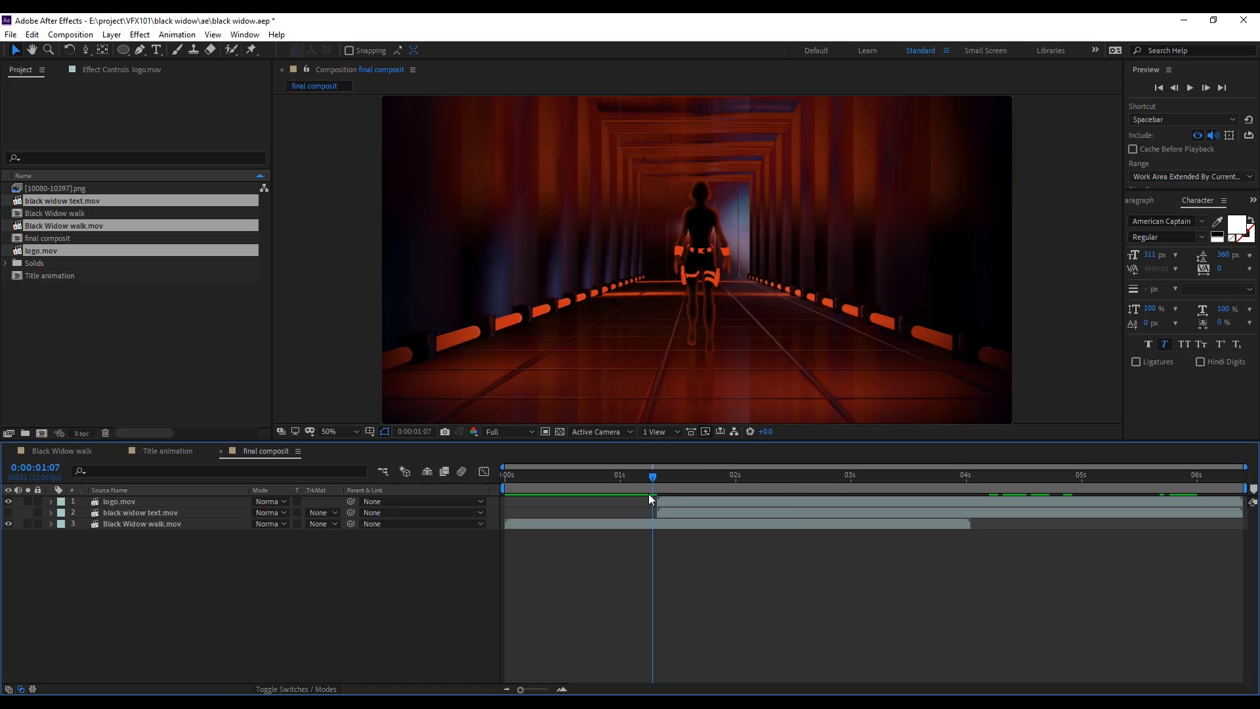
left_click_drag(653, 480, 658, 480)
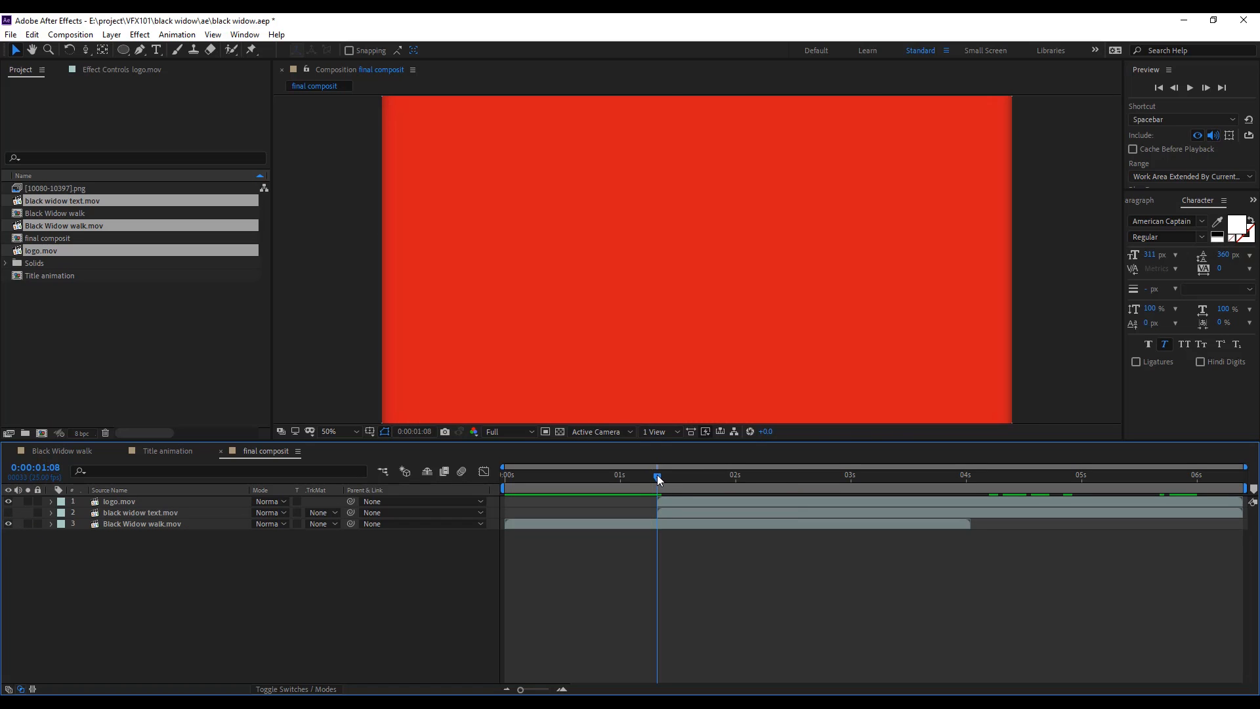
left_click(665, 523)
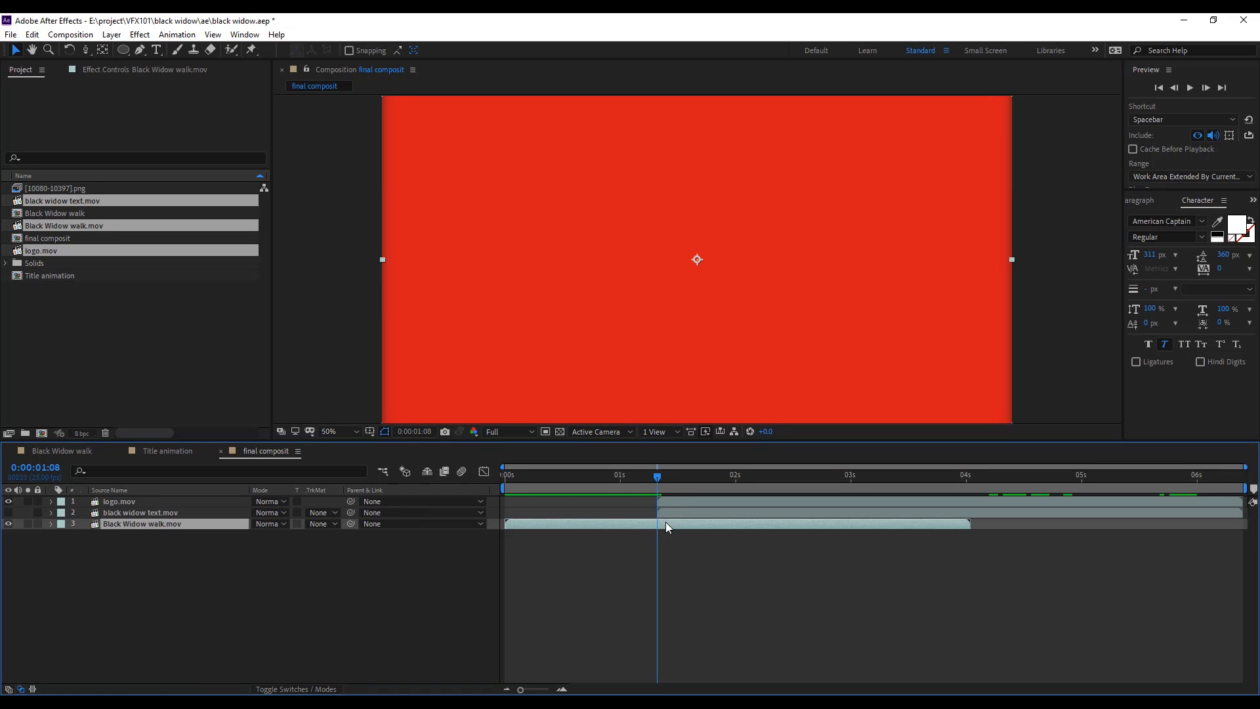
key("ctrl+d")
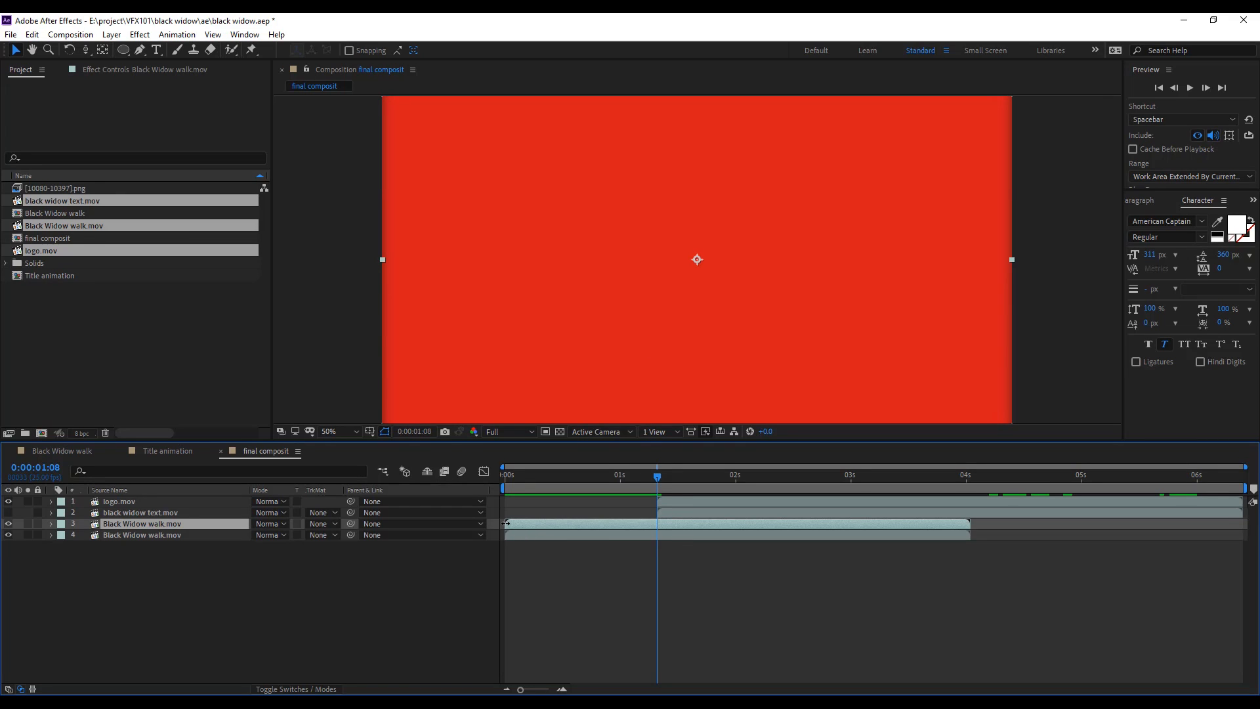
left_click_drag(613, 524, 662, 526)
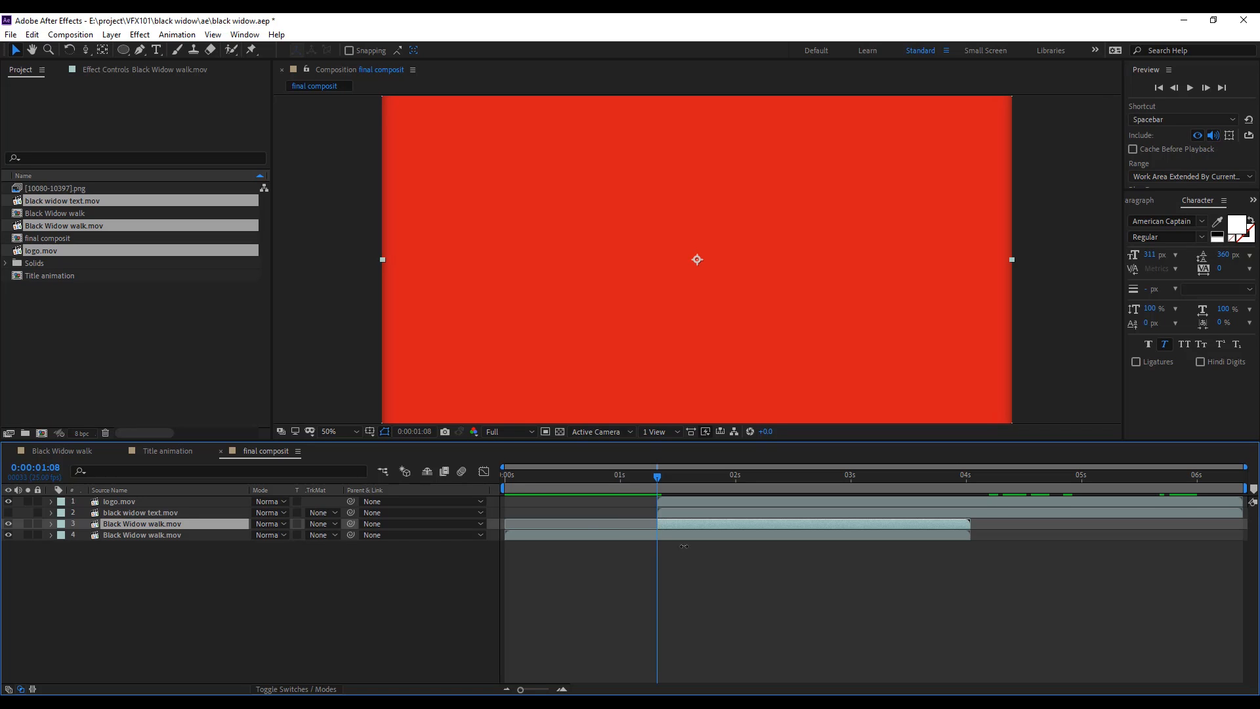
- At 0:00:02:12, draw an hourglass-shaped Pen mask along the red logo on the upper Black Widow walk.mov layer
left_click_drag(661, 470, 791, 486)
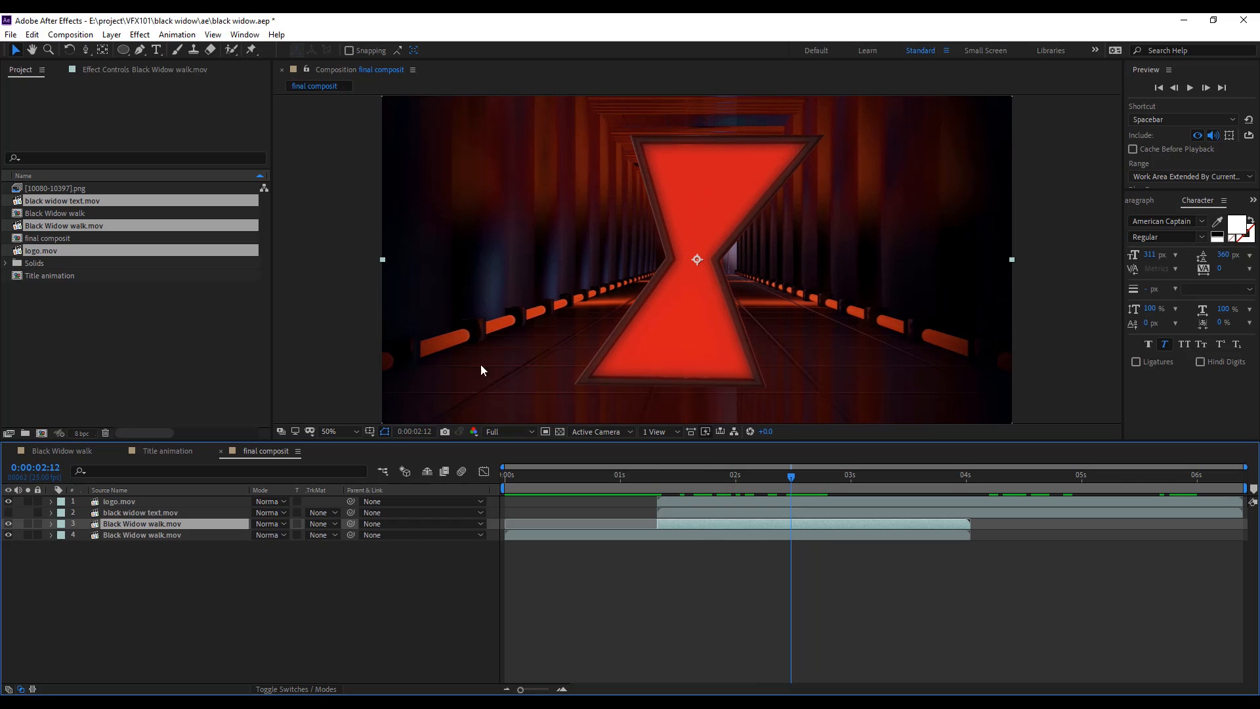
left_click(138, 50)
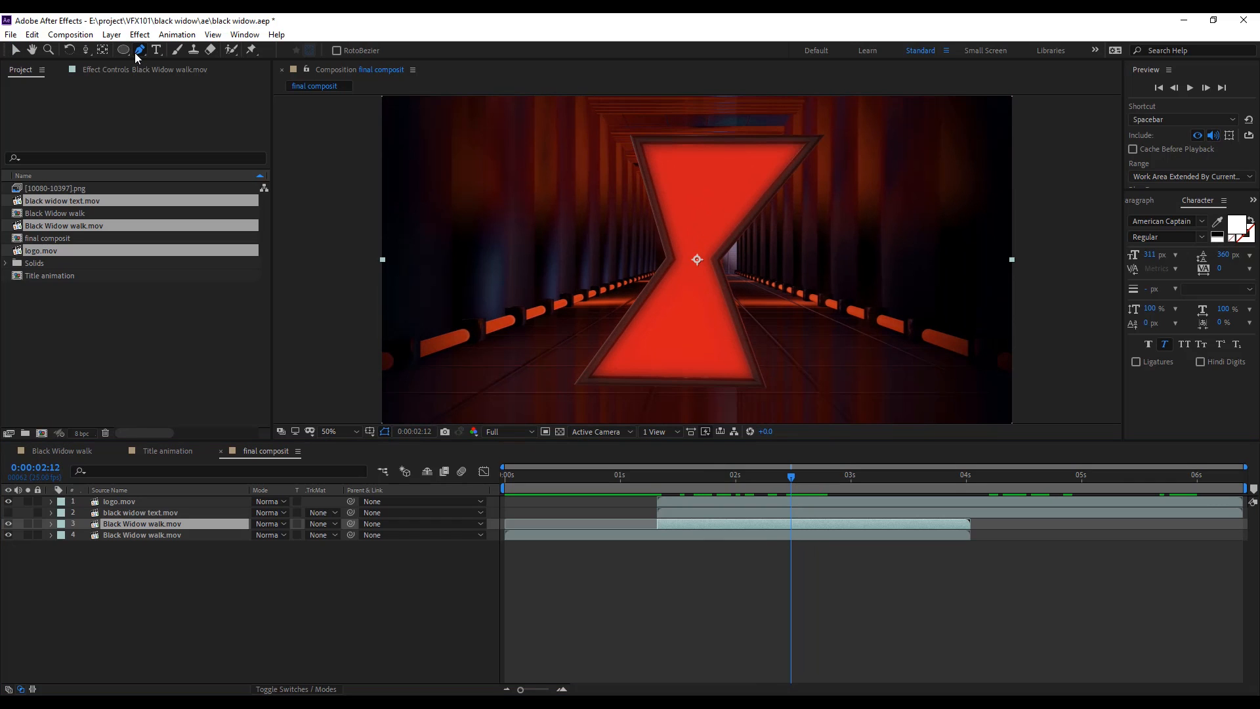
left_click(642, 144)
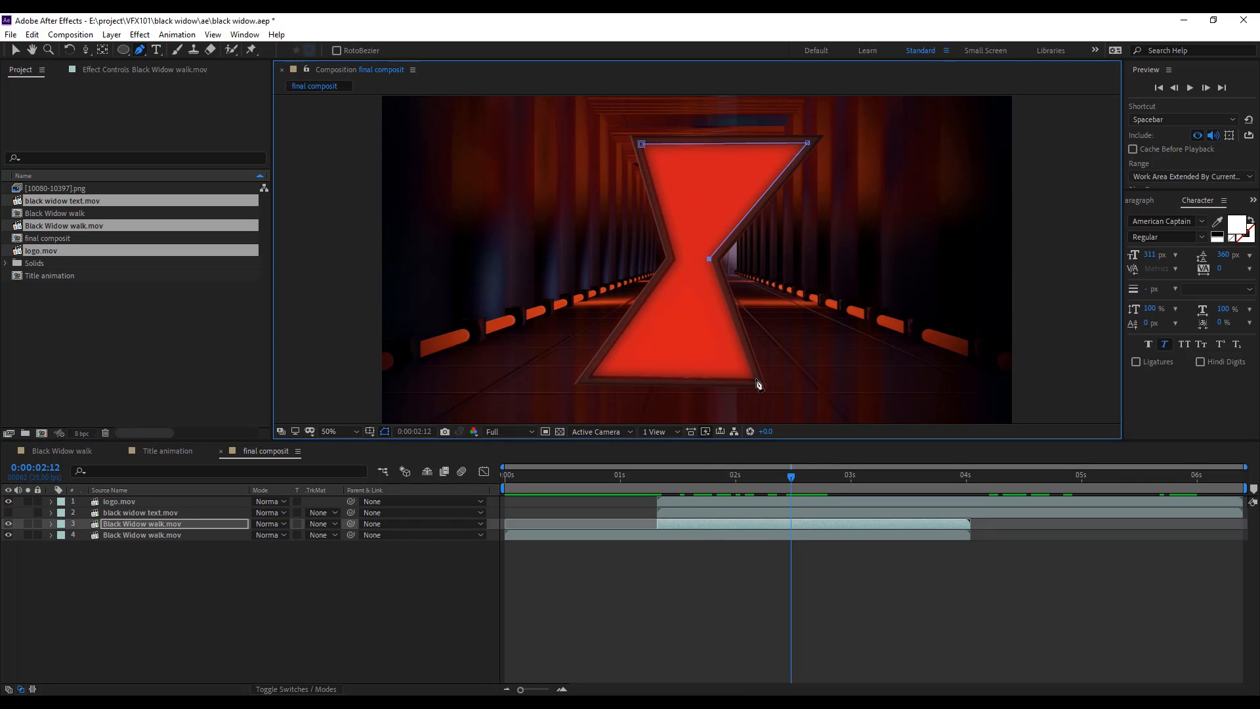
key("v")
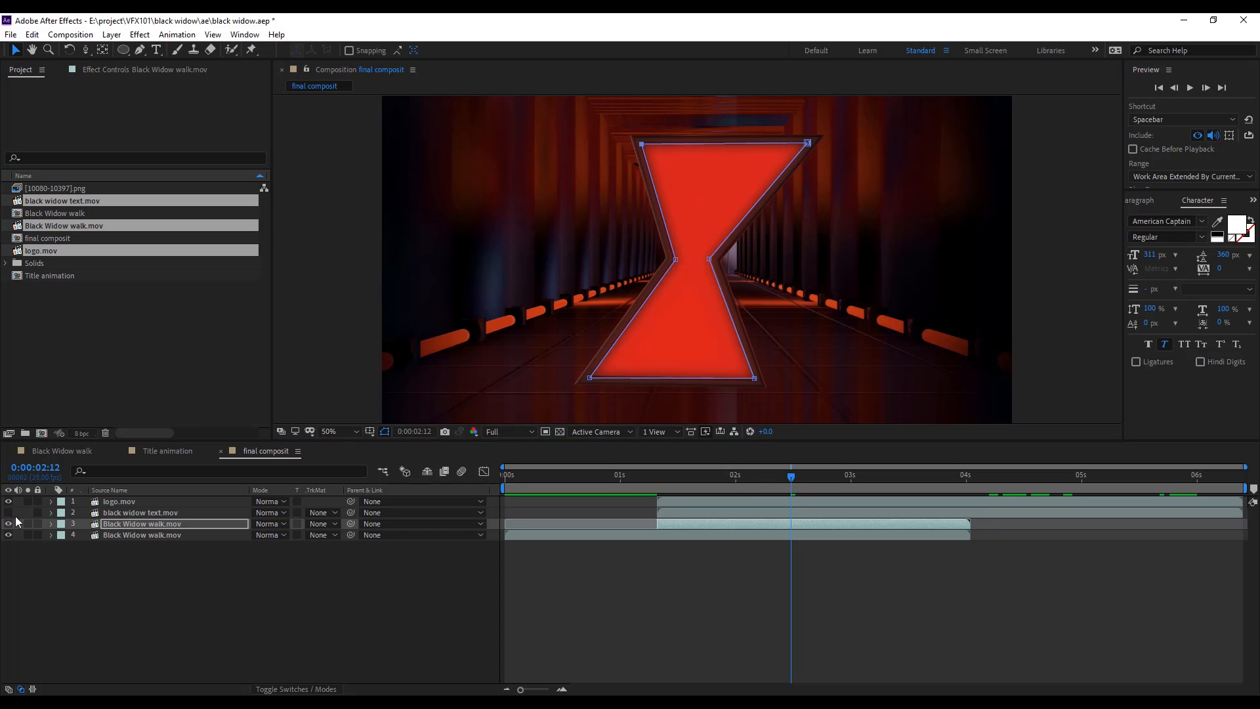
- Hide the lower Black Widow walk.mov layer and start keyframing the masked copy's Mask Path at 0:00:02:12
left_click(8, 535)
key("m")
left_click(96, 546)
- At 0:00:02:01, move all six mask points outward so the mask matches the larger logo outline
left_click_drag(791, 476, 741, 476)
scroll(821, 219, "down", 2)
double_click(748, 200)
left_click_drag(752, 201, 801, 153)
left_click_drag(704, 260, 712, 258)
left_click_drag(725, 319, 758, 390)
left_click_drag(643, 319, 581, 381)
left_click_drag(686, 259, 673, 257)
left_click_drag(669, 201, 634, 136)
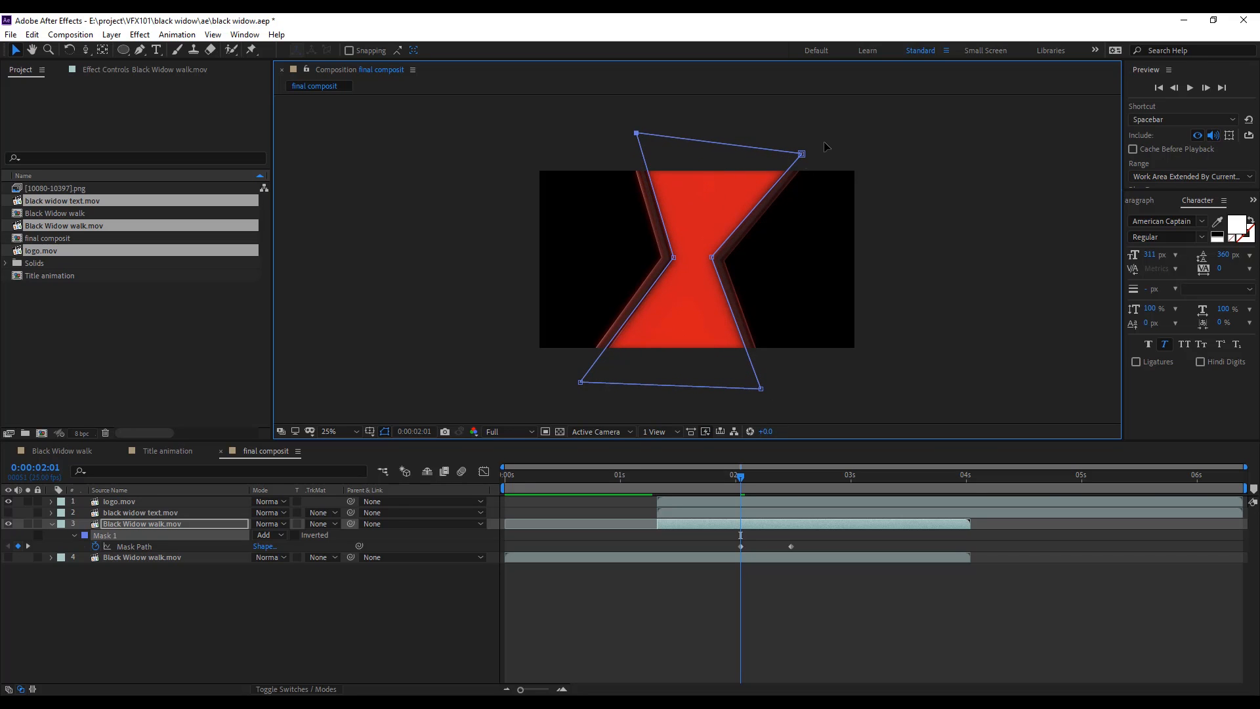
- At 0:00:01:17, enlarge the mask path by moving its points out to fit the logo's wider outline
left_click(741, 478)
left_click_drag(742, 477, 699, 478)
left_click_drag(675, 257, 617, 263)
left_click_drag(636, 133, 585, 125)
left_click_drag(580, 382, 517, 394)
left_click_drag(761, 389, 840, 432)
left_click_drag(711, 257, 747, 264)
scroll(747, 264, "up", 2)
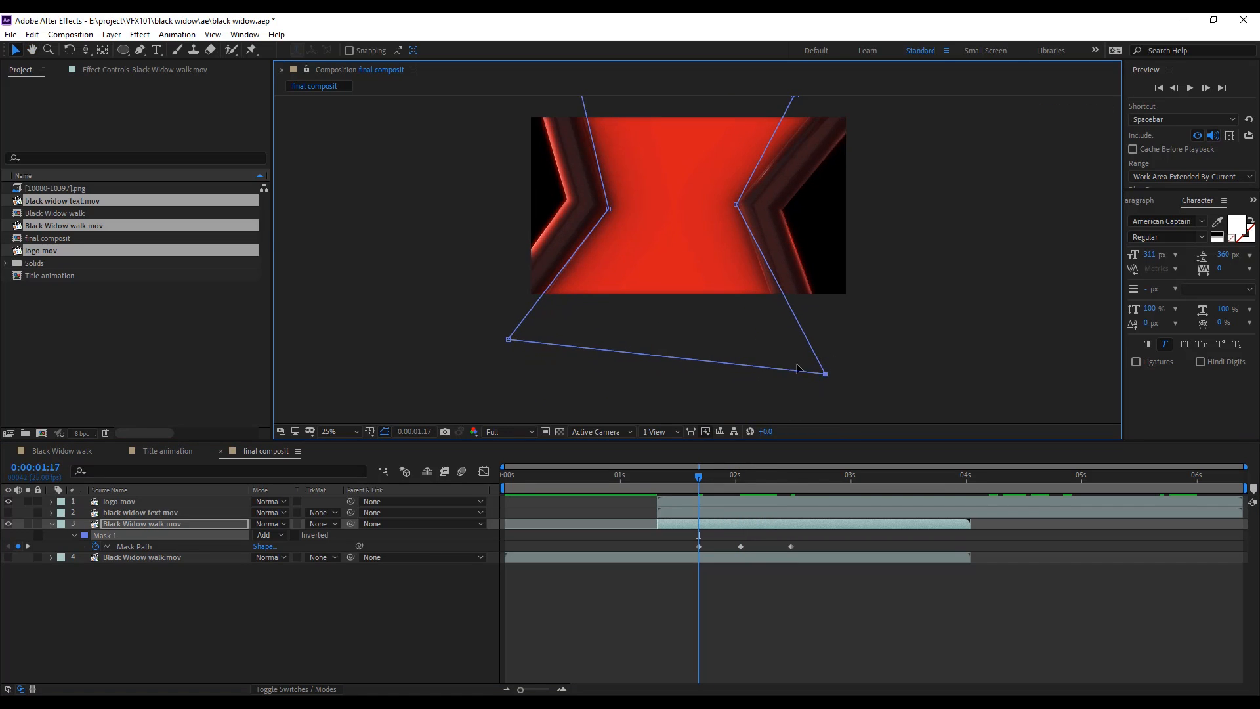
left_click_drag(805, 197, 841, 192)
- At 0:00:01:14, spread the mask points farther out to follow the logo as it fills the frame
left_click_drag(698, 476, 684, 475)
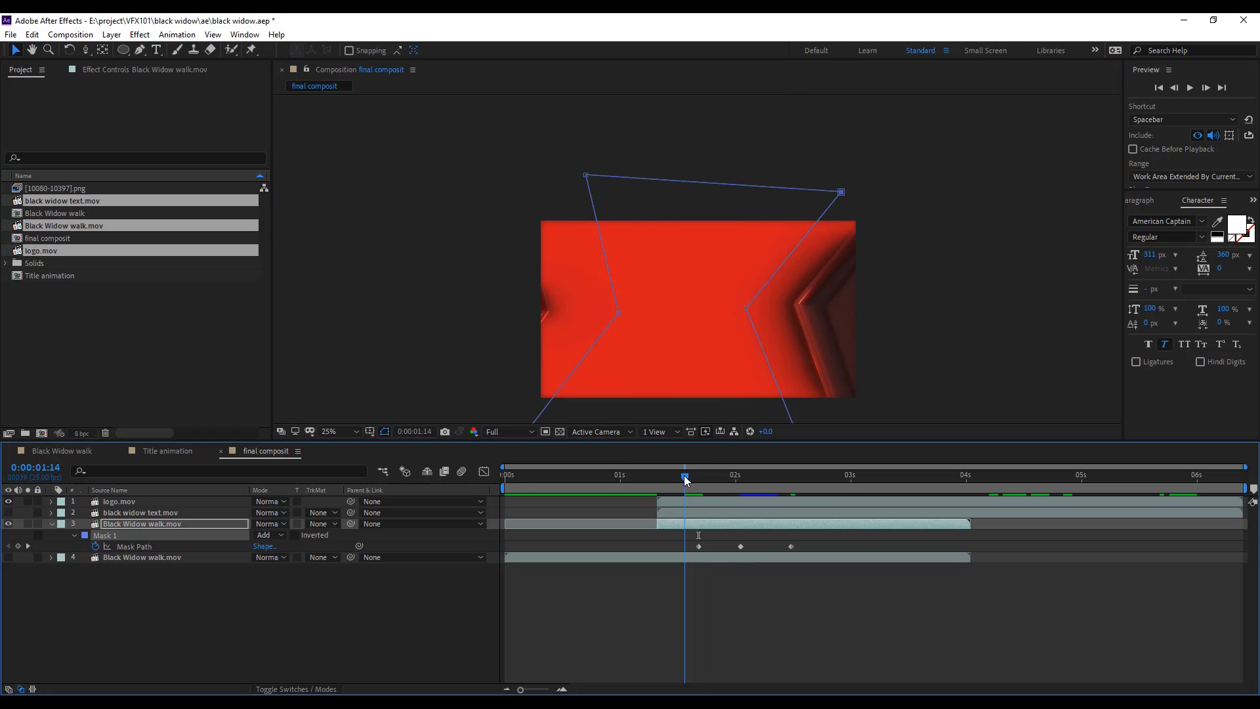
left_click_drag(747, 310, 791, 304)
left_click_drag(842, 192, 880, 198)
left_click_drag(810, 342, 802, 256)
left_click_drag(793, 362, 850, 394)
left_click_drag(609, 227, 542, 226)
left_click_drag(509, 357, 451, 344)
left_click_drag(631, 201, 666, 289)
left_click_drag(614, 176, 529, 166)
- A few frames before 0:00:01:14, pull the mask's middle points past the frame edges so it encloses the whole frame
left_click_drag(686, 477, 675, 475)
left_click_drag(818, 306, 962, 338)
left_click_drag(577, 314, 543, 313)
mouse_move(657, 523)
left_mouse_down()
mouse_move(675, 526)
mouse_move(657, 524)
left_mouse_up()
left_click_drag(628, 478, 659, 493)
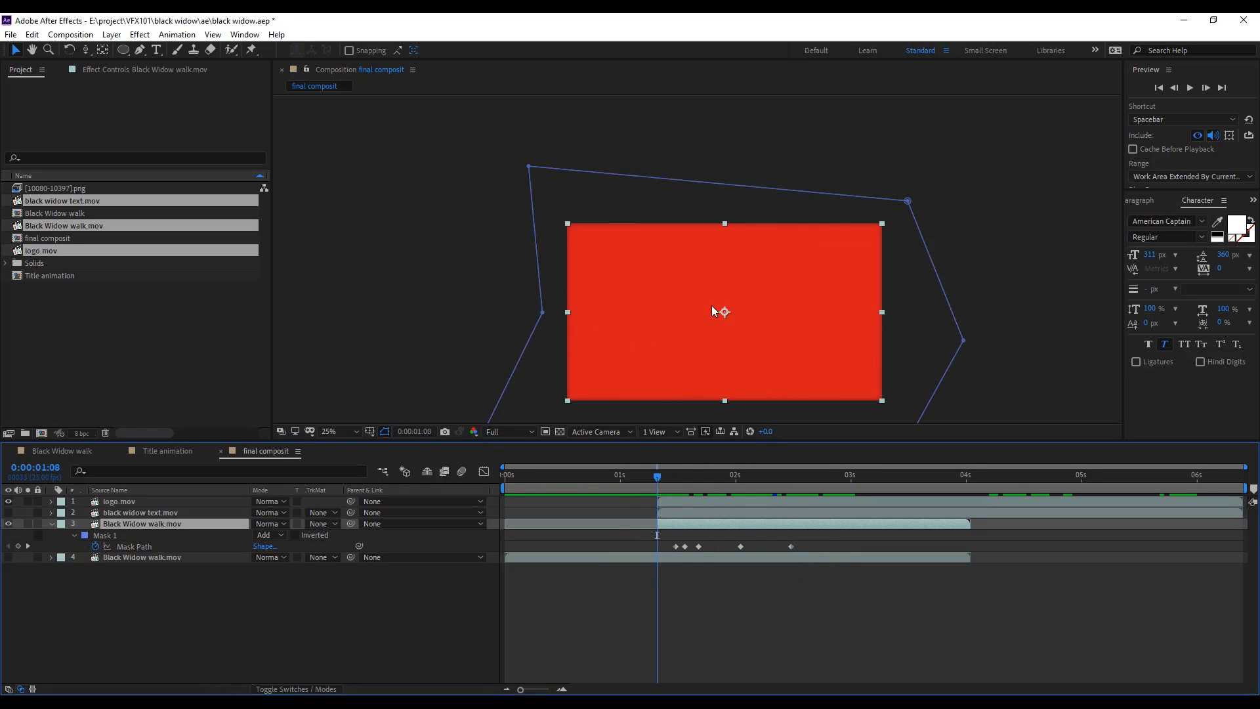
left_click_drag(1012, 400, 967, 332)
left_click(919, 272)
- Unhide the lower Black Widow walk.mov layer and fade its opacity from 100% at 0:00:01:08 to 0% at about 0:00:02:06
left_click(680, 558)
left_click(8, 558)
key("t")
left_click_drag(659, 475, 764, 487)
left_click_drag(257, 569, 206, 568)
left_click_drag(682, 479, 780, 514)
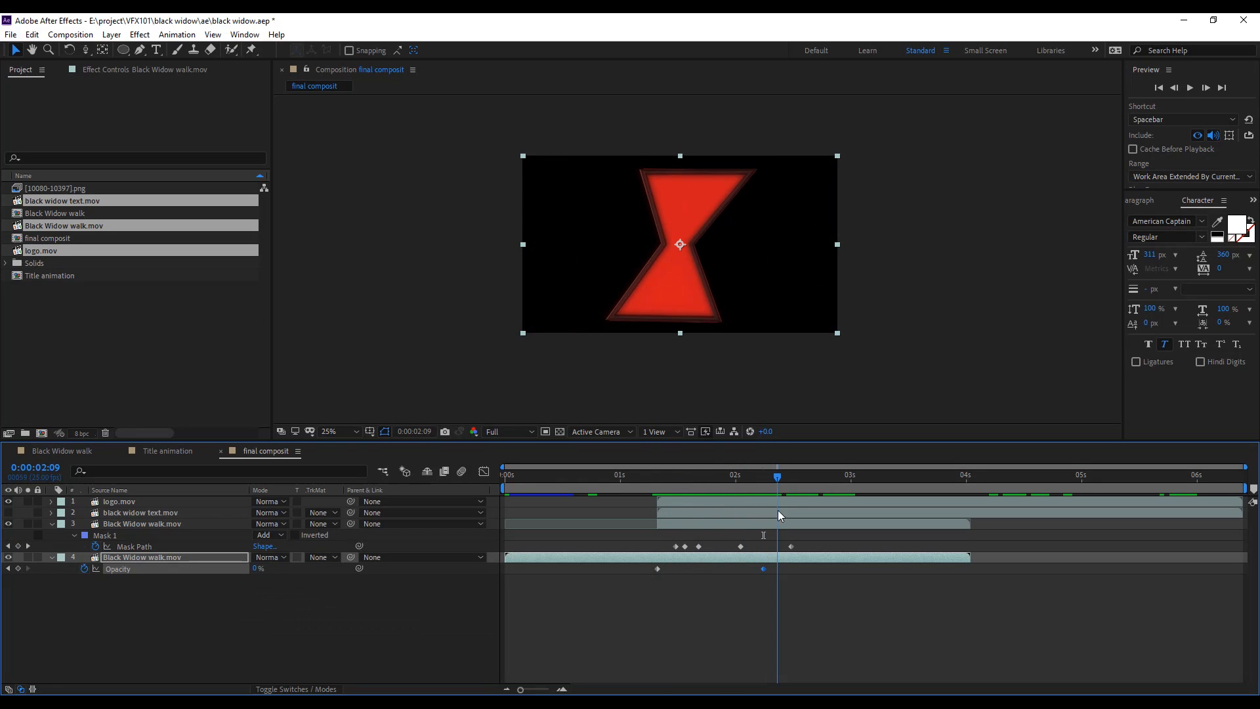
- Keyframe logo.mov's opacity from its start at 0:00:01:08, placing the second keyframe at about 0:00:02:06
left_click(669, 503)
key("i")
key("alt+shift+t")
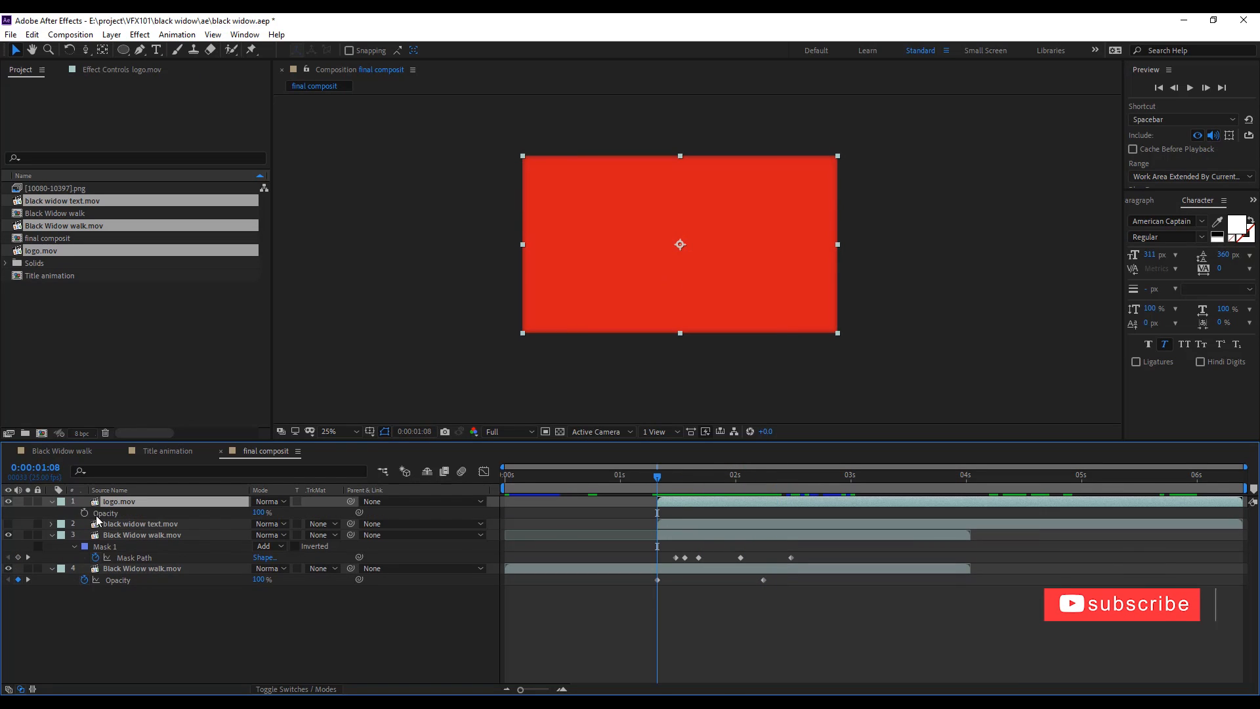
left_click_drag(679, 469, 745, 480)
left_click_drag(261, 513, 341, 514)
left_click_drag(745, 513, 765, 513)
left_click_drag(681, 478, 738, 495)
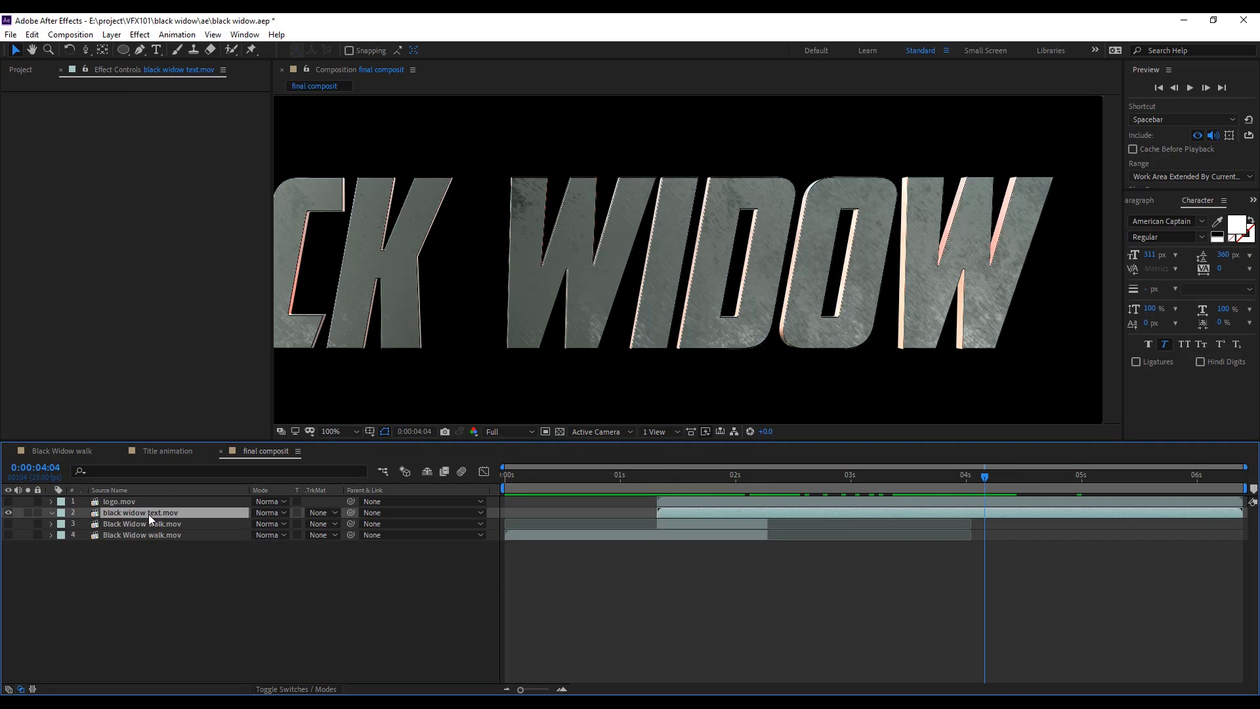
- At 0:00:04:04, draw a small Pen mask in the gap between the words BLACK and WIDOW on black widow text.mov
key("g")
left_click(477, 198)
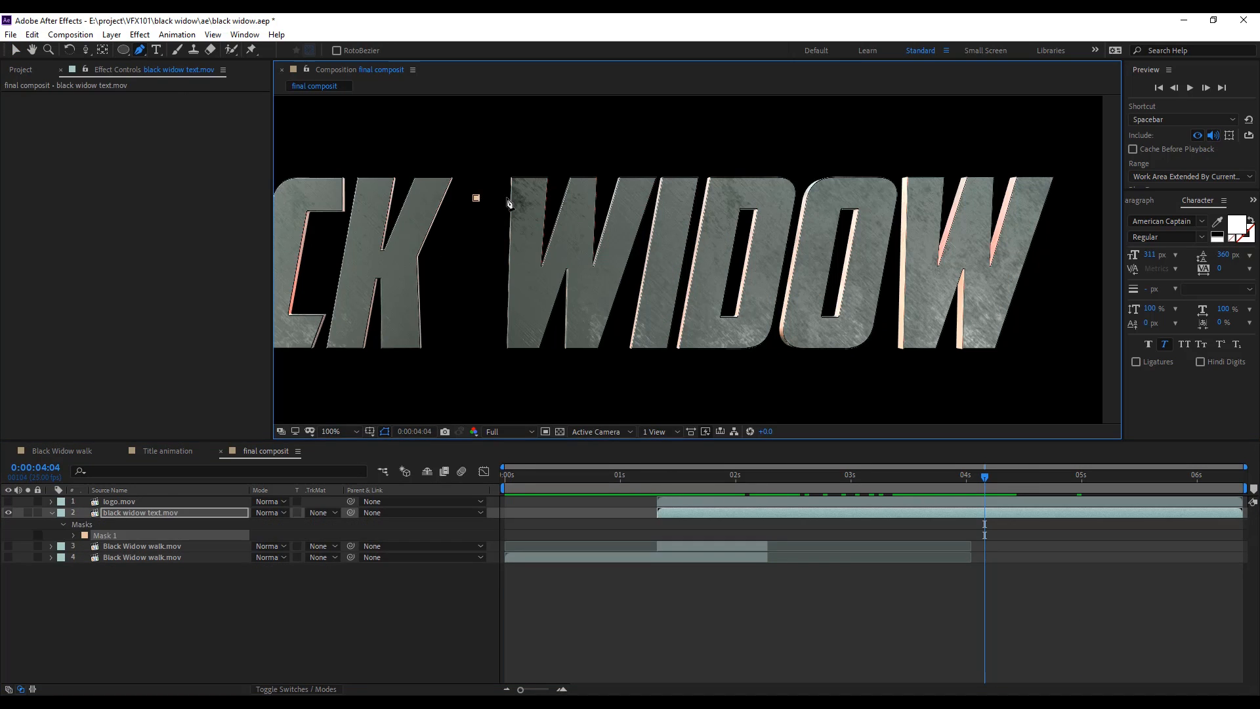
left_click(477, 197)
left_click(16, 50)
- Set black widow text.mov's mask to Subtract and keyframe its Mask Path at 0:00:01:22 and 0:00:02:11
key("m")
left_click_drag(665, 479, 868, 482)
left_click(269, 524)
left_click(279, 565)
left_click(756, 477)
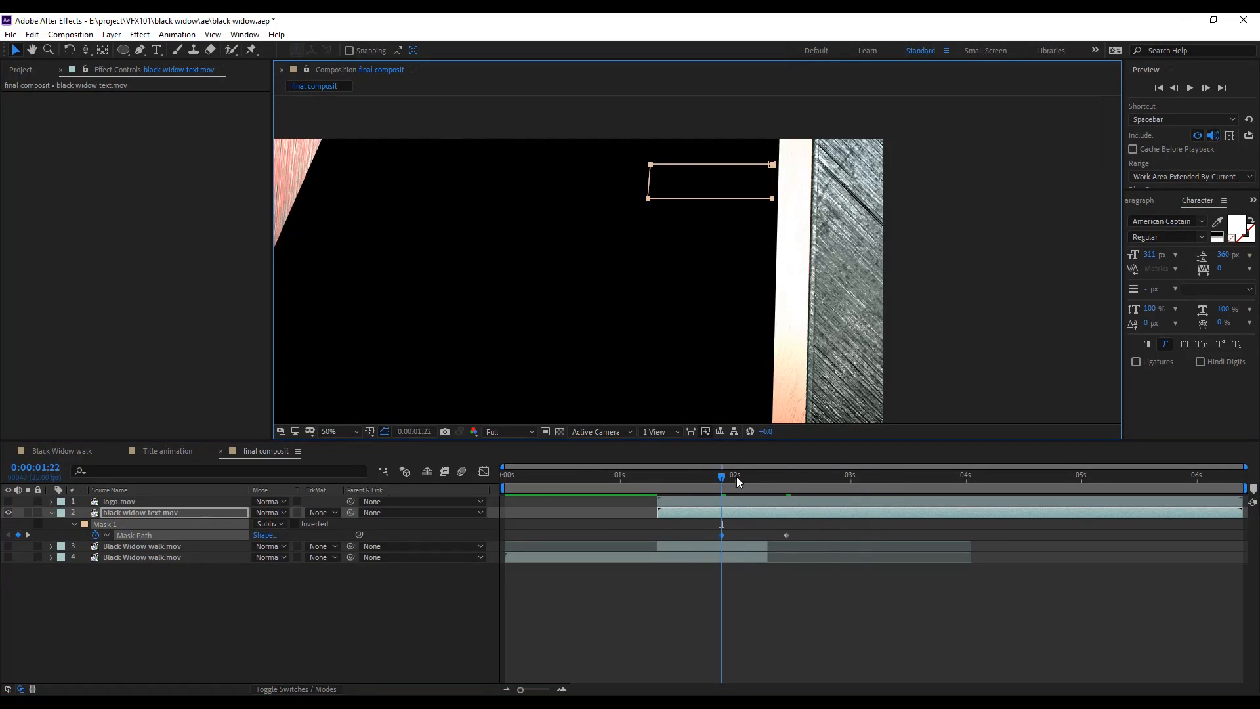
- At 0:00:02:11, stretch the mask's far end across the first stroke of the W in WIDOW, and preview from 0:00:01:22
left_click(809, 482)
left_click_drag(808, 481, 722, 478)
left_click_drag(645, 201, 769, 180)
left_click(785, 473)
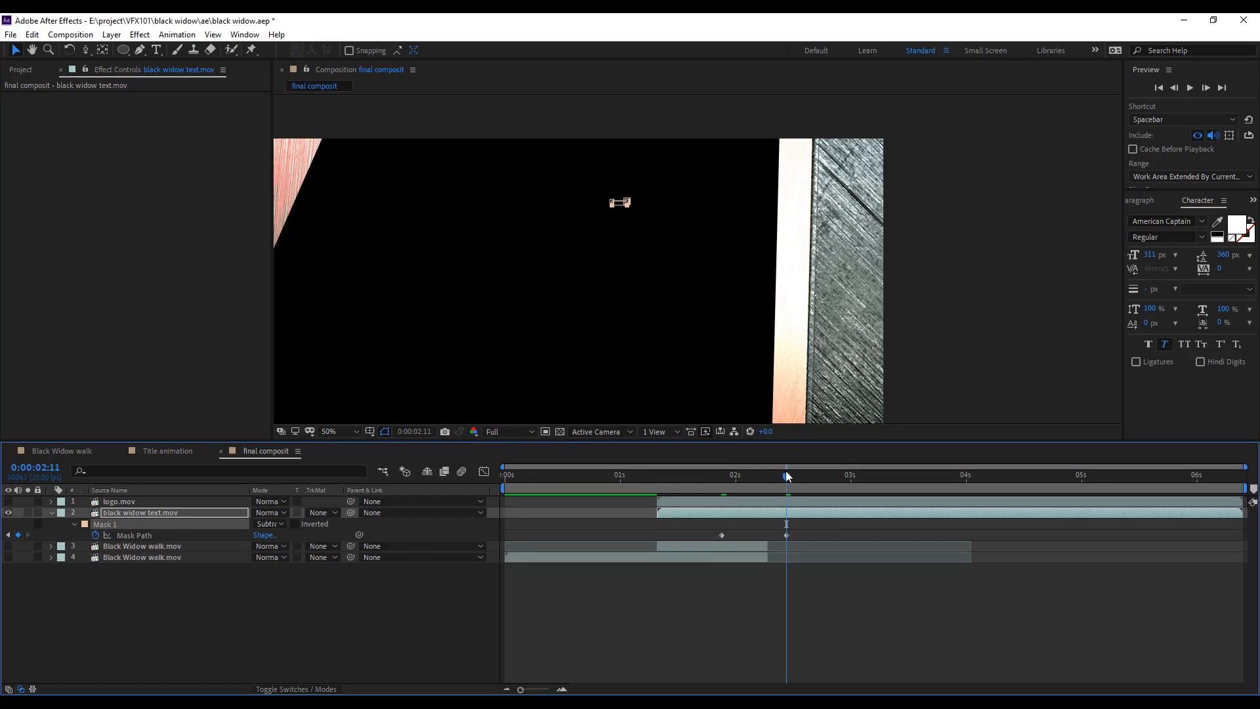
left_click_drag(628, 202, 731, 204)
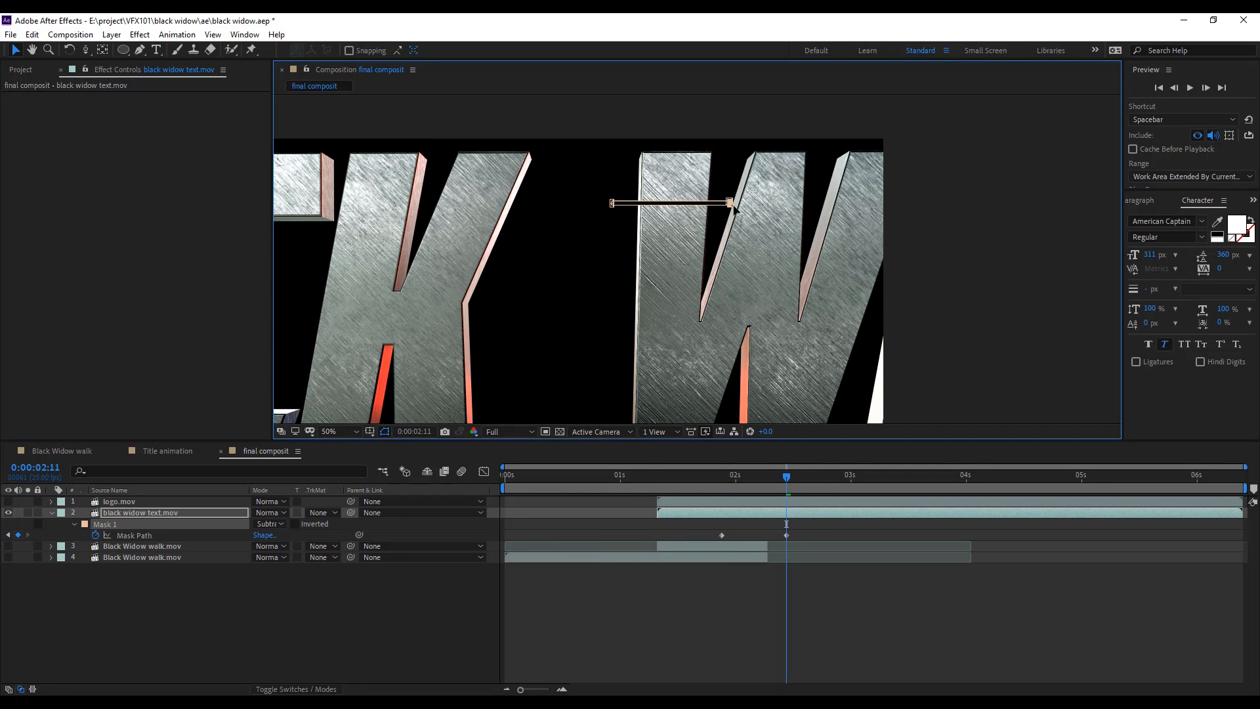
left_click(721, 475)
key("space")
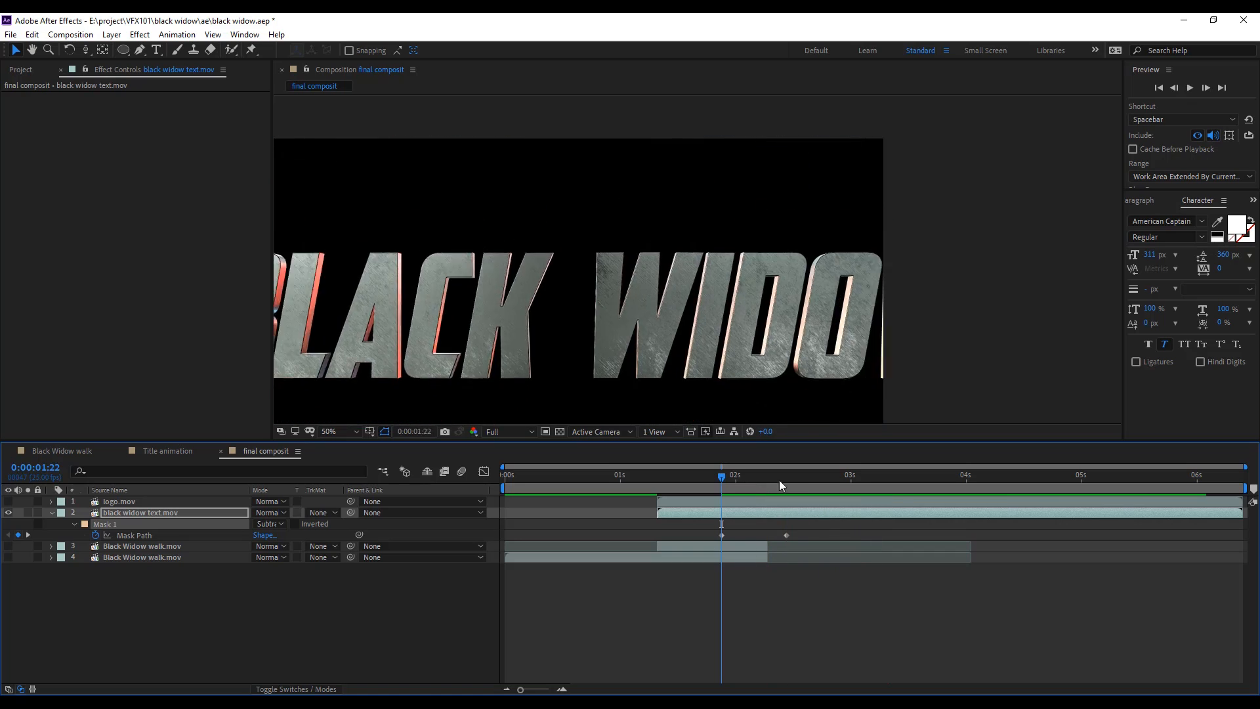
- At 0:00:05:02, move the mask onto the upper part of WIDOW, extend it past the final W, and preview the motion
left_click(975, 476)
left_click_drag(983, 502, 1091, 512)
left_click(152, 537)
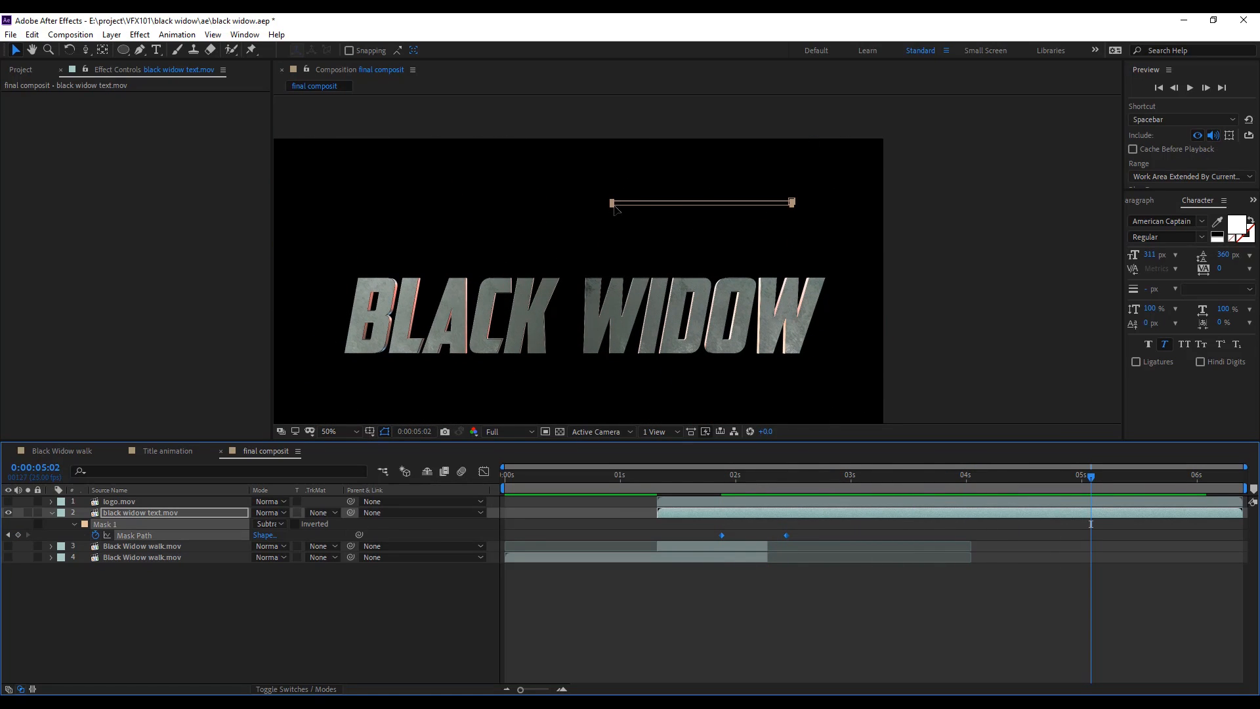
left_click_drag(613, 204, 583, 287)
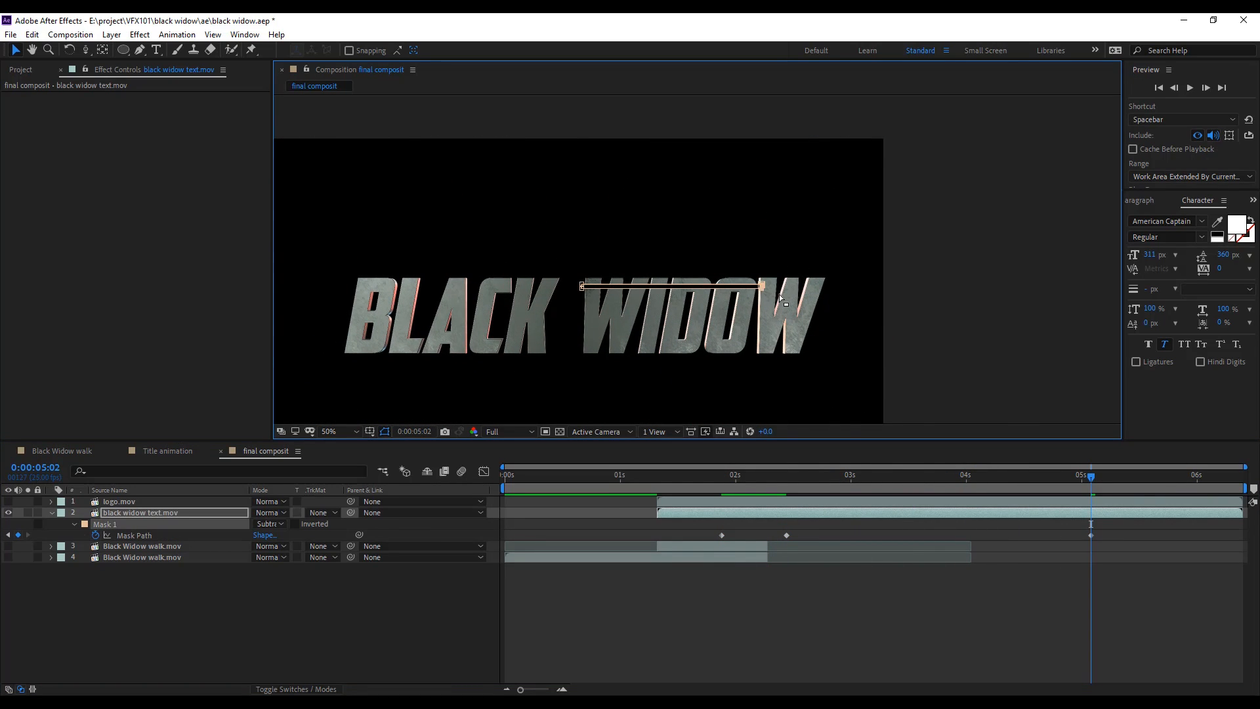
scroll(781, 298, "up", 4)
left_click_drag(689, 247, 956, 245)
scroll(716, 259, "down", 4)
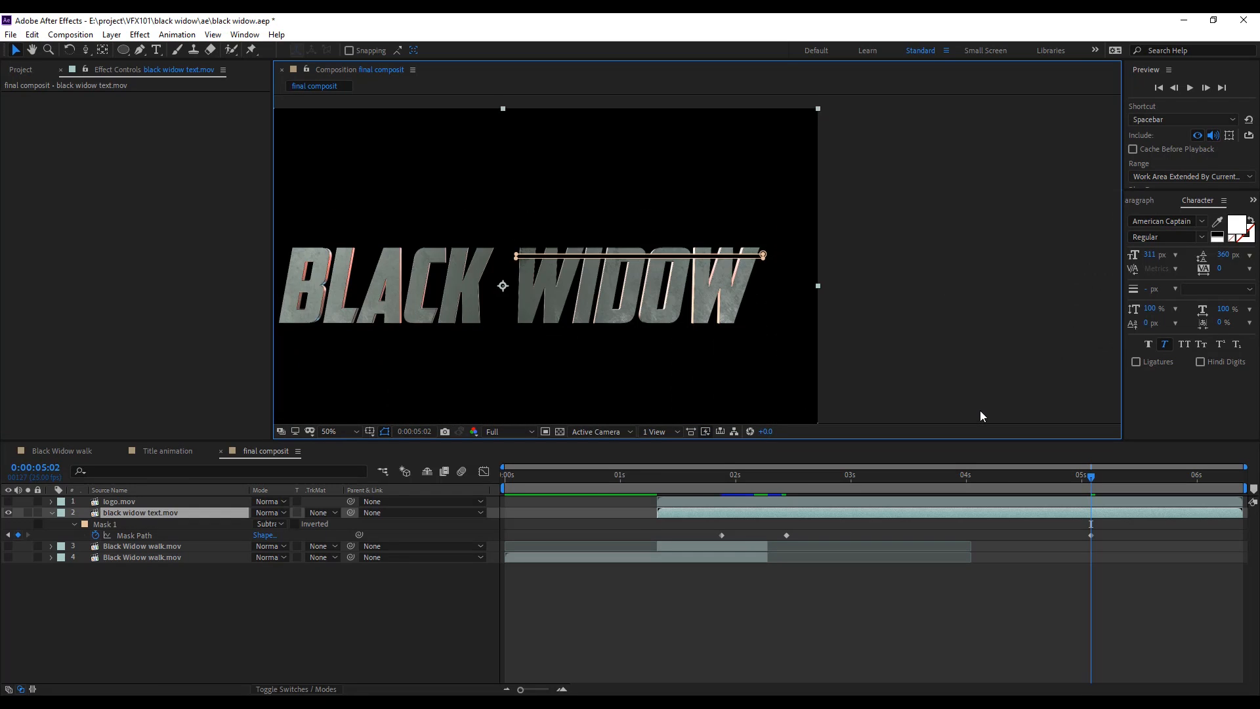
left_click(648, 474)
key("space")
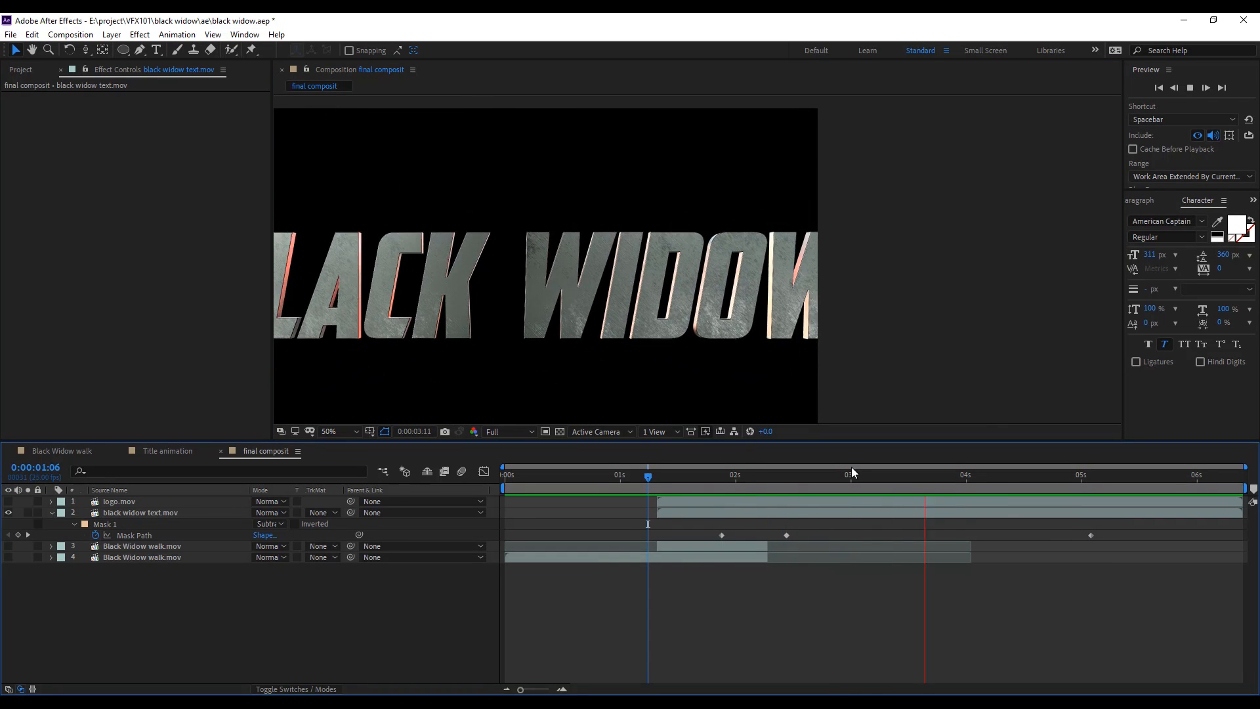
- At 0:00:03:21, nudge the mask path so it starts just before WIDOW and crosses the upper part of its letters
key("space")
left_click(134, 535)
key("shift+Down")
key("shift+Down")
key("shift+Down")
key("shift+Down")
key("shift+Down")
key("shift+Down")
key("shift+Up")
key("shift+Up")
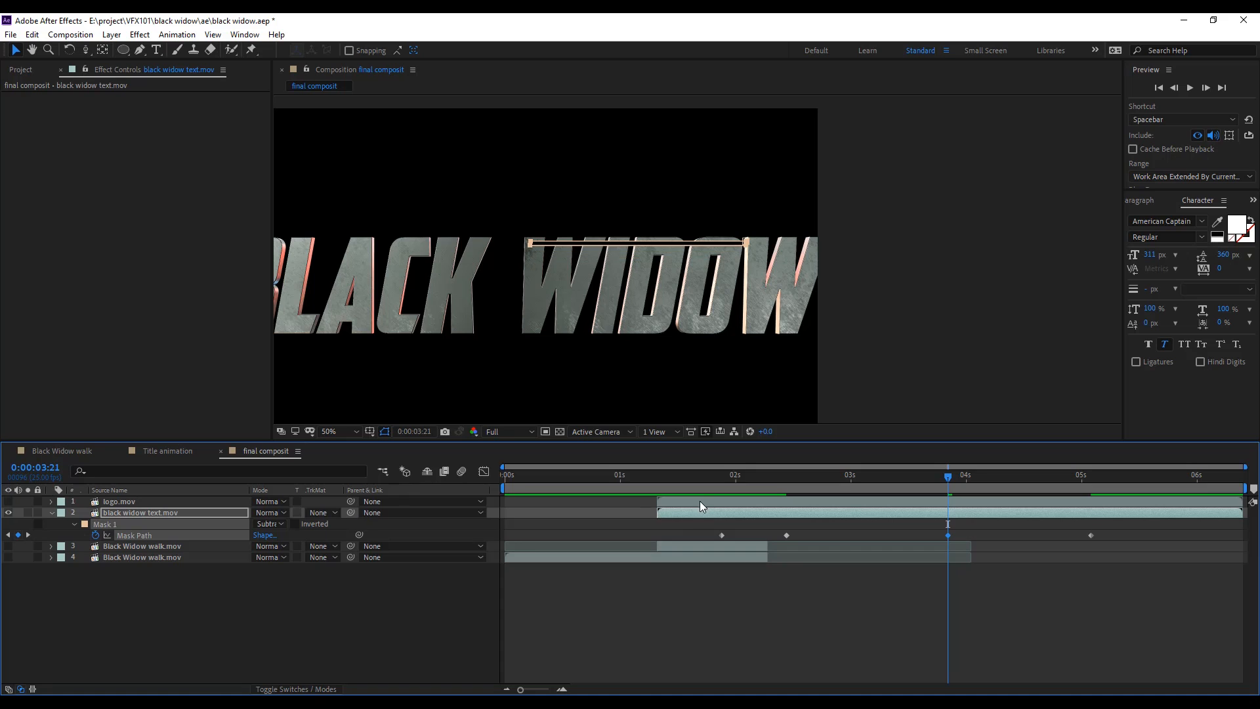
left_click_drag(991, 478, 950, 479)
key("shift+Up")
key("shift+Up")
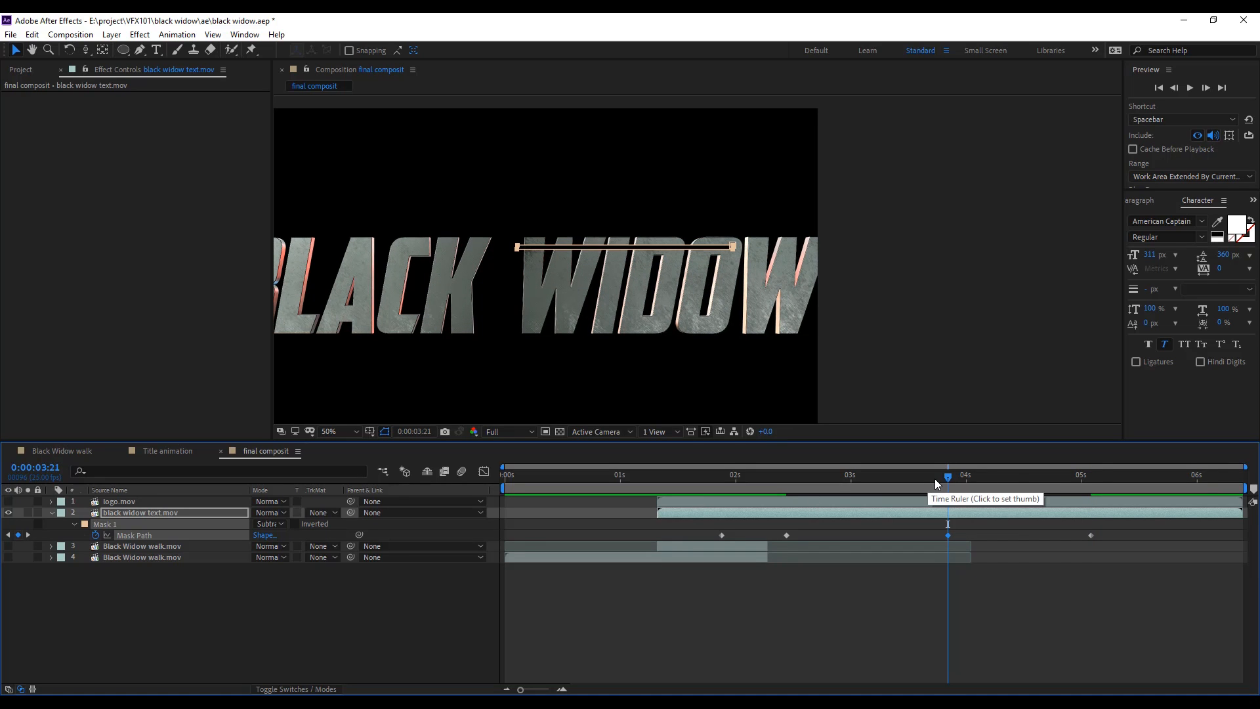
- At 0:00:03:01, nudge the mask path down onto the upper part of WIDOW and scrub through the animation
left_click_drag(941, 474, 854, 529)
key("F2")
left_click(145, 536)
key("shift+Down")
key("shift+Down")
key("shift+Down")
key("shift+Down")
mouse_move(854, 478)
left_mouse_down()
mouse_move(838, 475)
mouse_move(994, 491)
mouse_move(855, 503)
left_mouse_up()
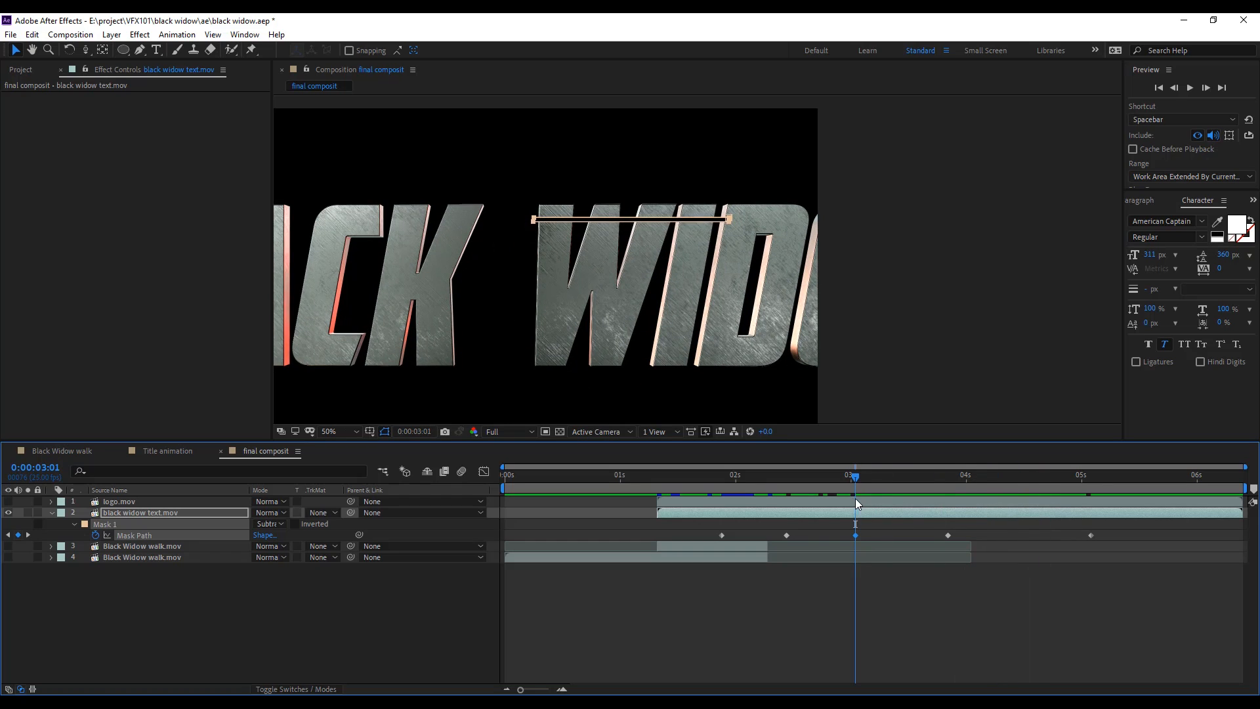
left_click_drag(774, 477, 1115, 506)
left_click(848, 601)
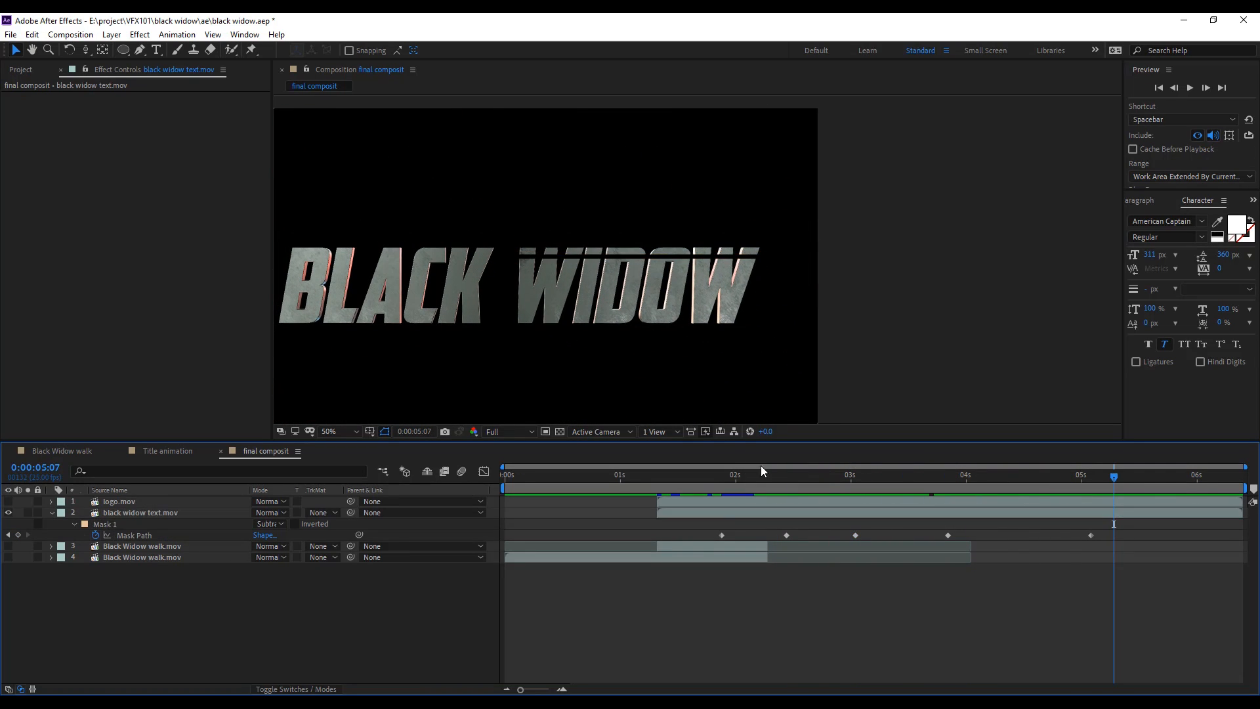
- Add a second Subtract mask across the lower part of BLACK and keyframe its path to follow the moving title
left_click(723, 514)
key("g")
left_click(1092, 479)
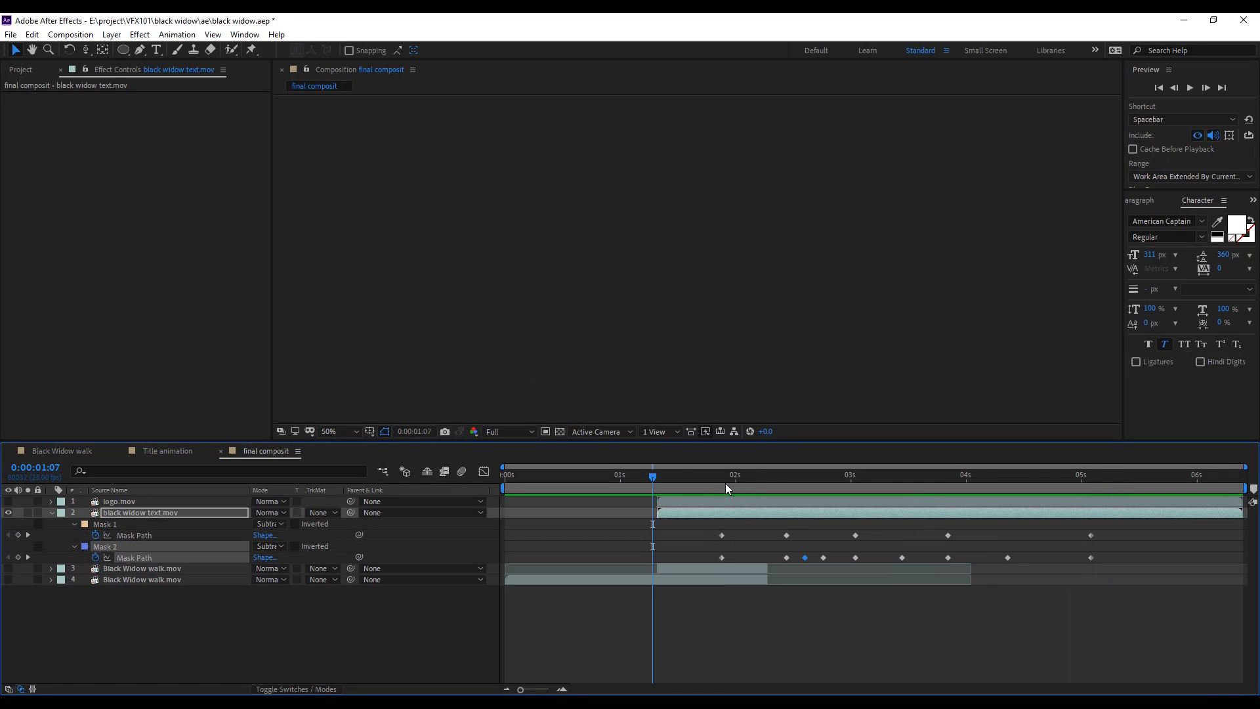
left_click(784, 480)
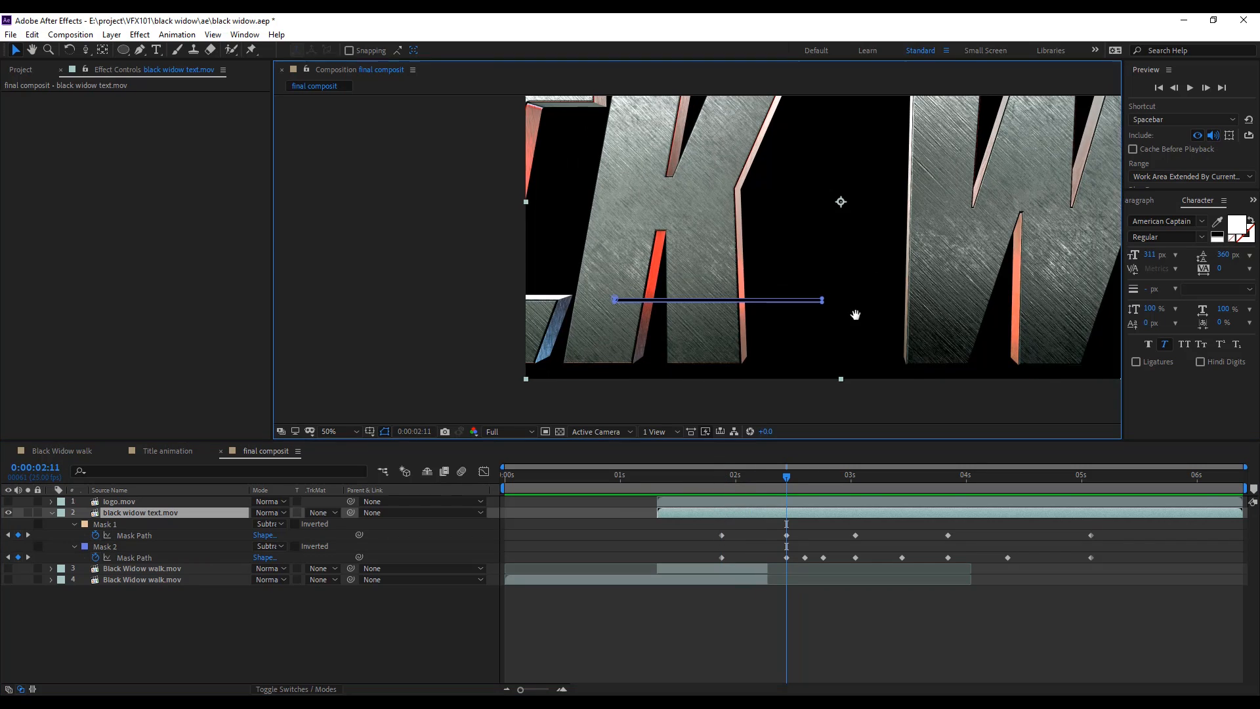
- Create a black 1920 x 1080 px solid named light above black widow text.mov
left_click(718, 481)
key("ctrl+y")
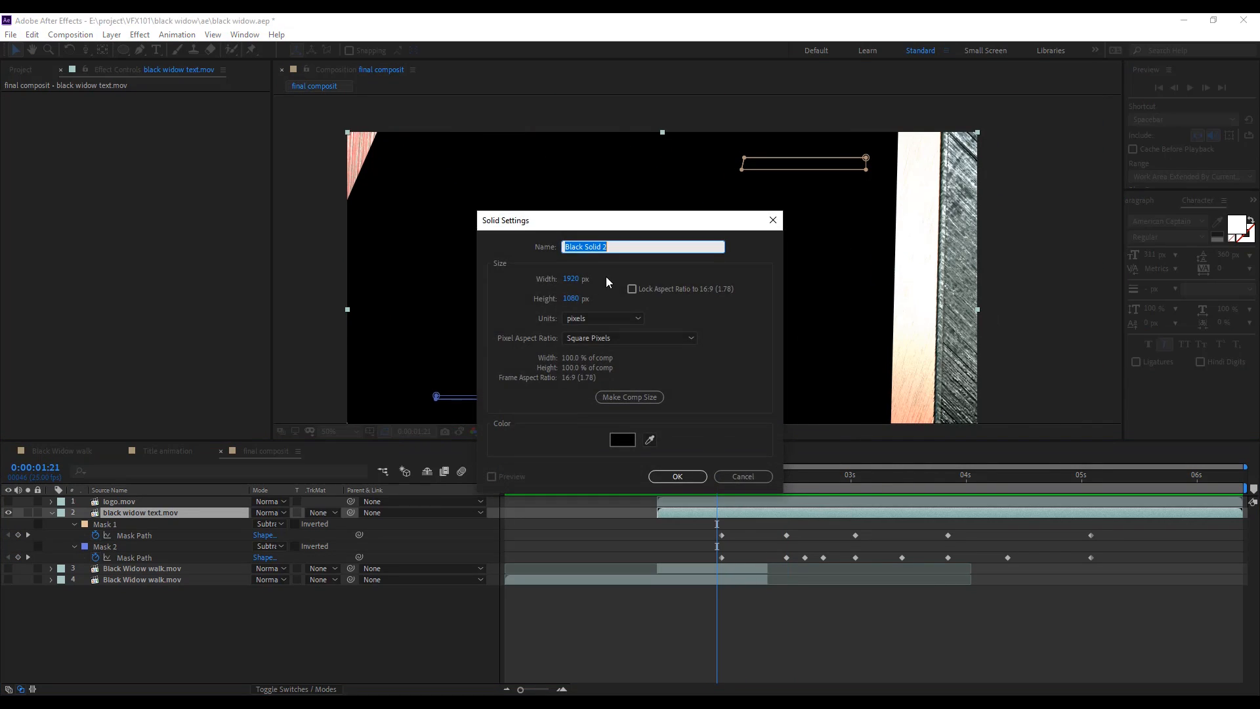
type("light")
key("Return")
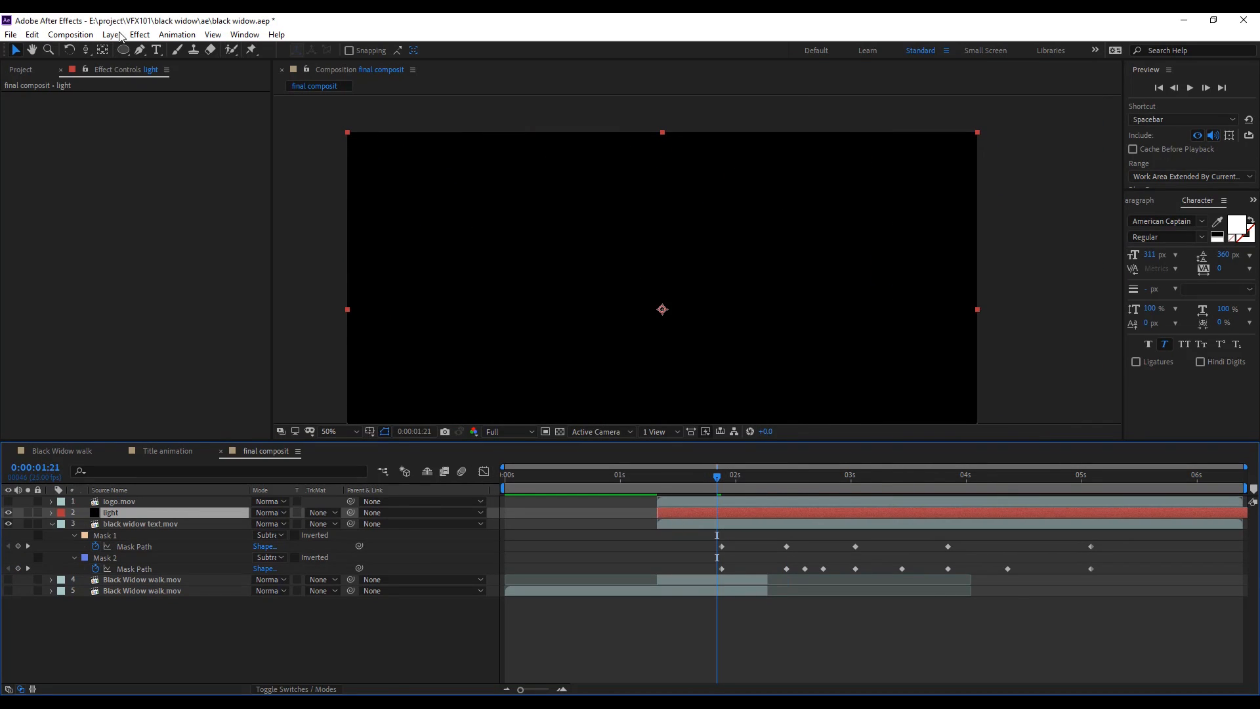
- Apply Optical Flares to the light solid, clear the default flare stack and add a Glow object
left_click(139, 34)
left_click(164, 60)
left_click(187, 97)
left_click(618, 165)
left_click(604, 397)
left_click(750, 517)
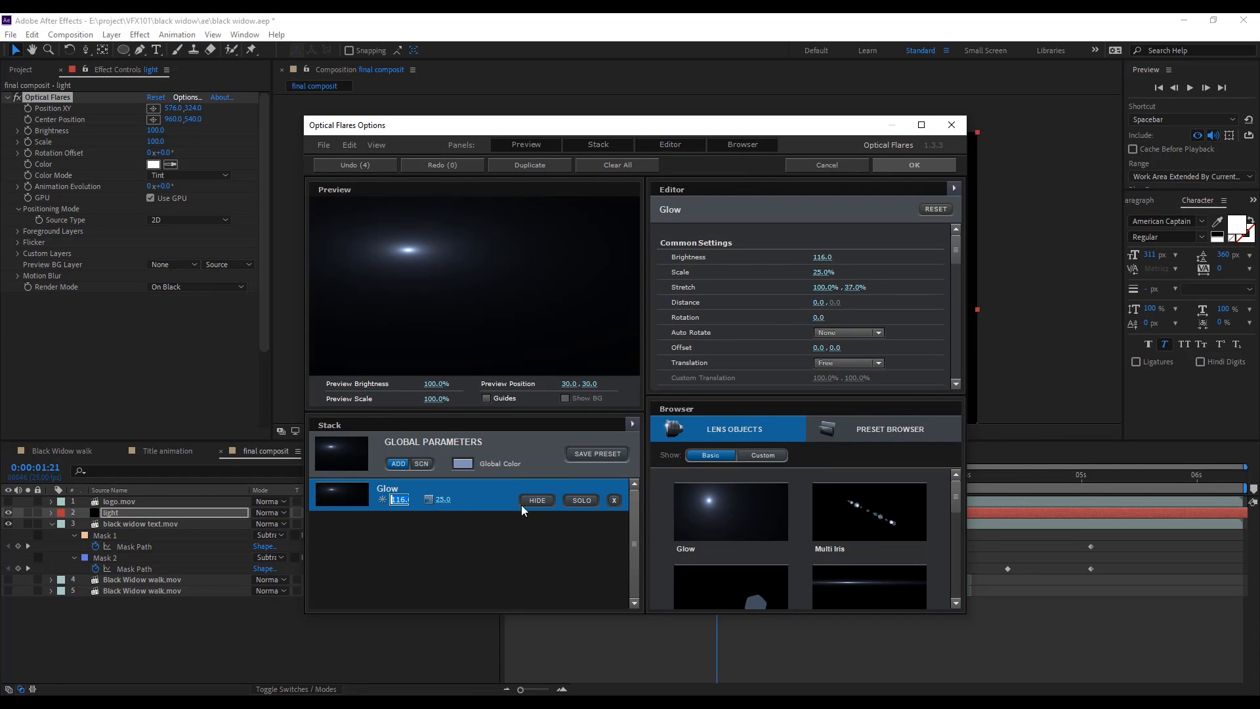
- Add a horizontal streak object to the flare with a brightness of 50, reduce its scale and accept the flare options
left_click(853, 584)
left_click(395, 532)
type("50")
key("Tab")
left_click(816, 260)
key("Return")
mouse_move(450, 532)
left_mouse_down()
mouse_move(407, 499)
mouse_move(425, 533)
left_mouse_up()
left_click(486, 494)
left_click(931, 168)
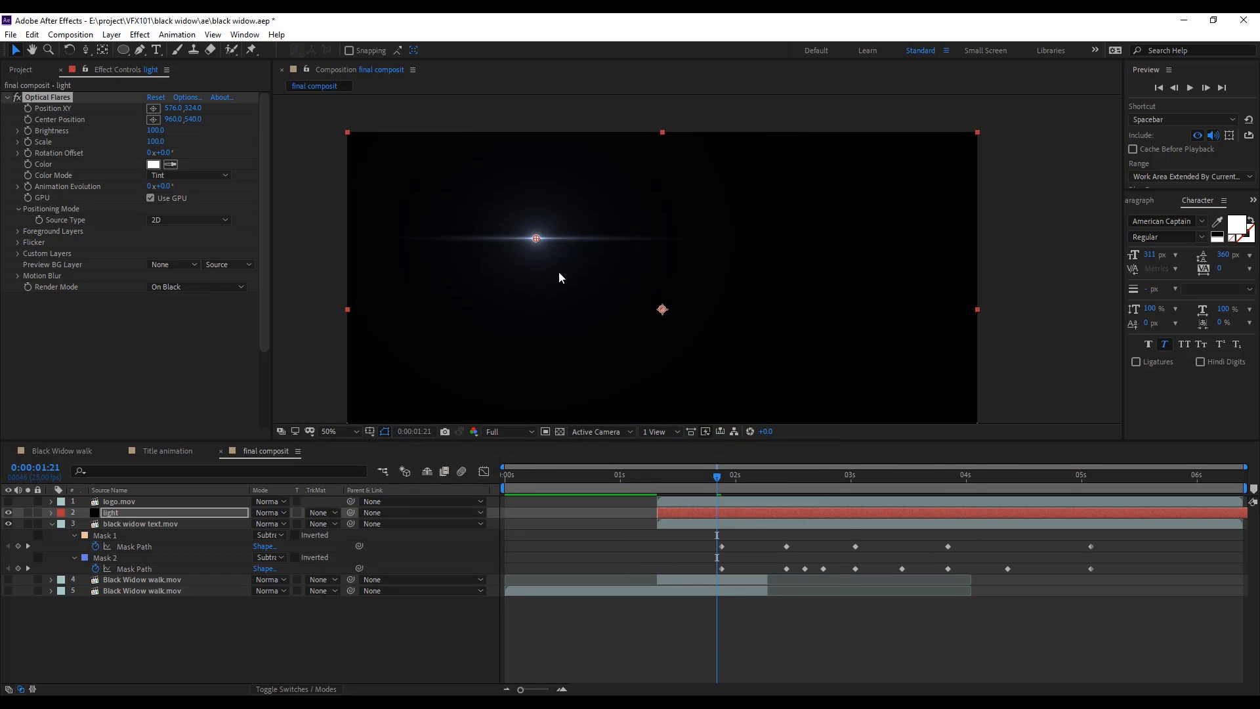
- Tint the optical flare red and set the light layer's blending mode to Screen
left_click(153, 165)
left_click(686, 453)
left_click(811, 452)
left_click(270, 513)
left_click(318, 288)
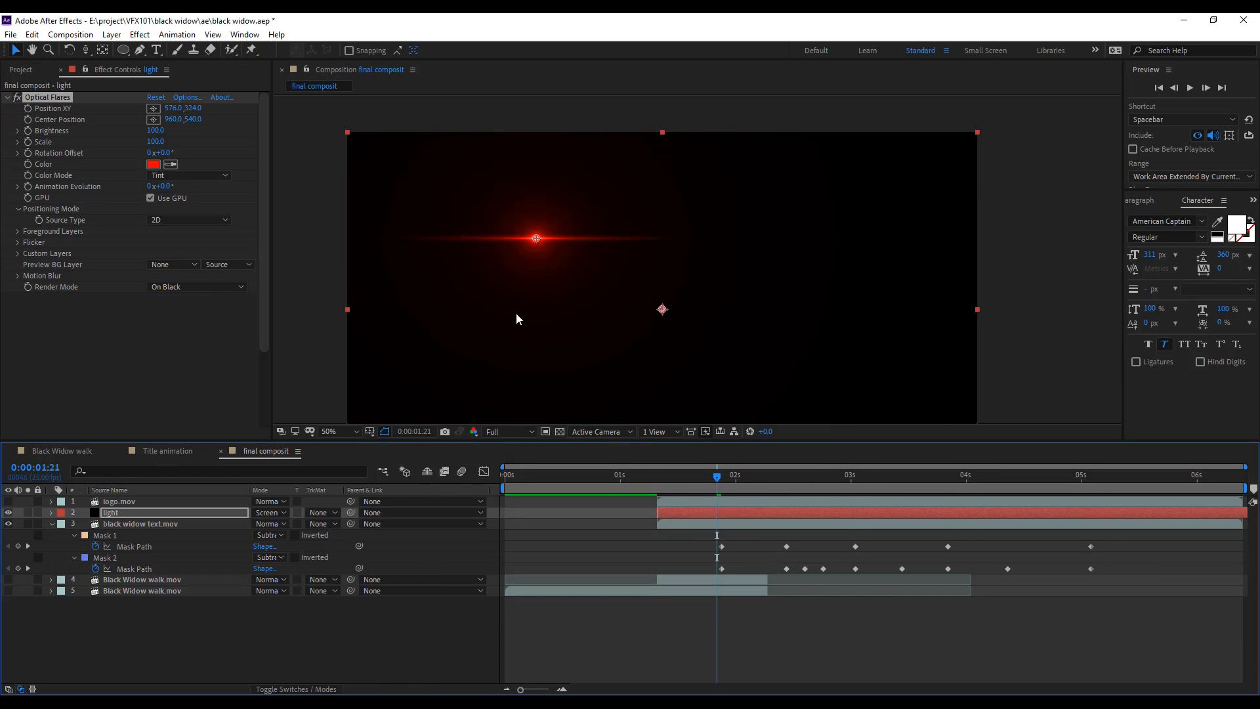
- Place the flare at the far end of WIDOW's mask line and start keyframing its Position XY at 0:00:01:22
left_click_drag(536, 237, 832, 164)
left_click(27, 109)
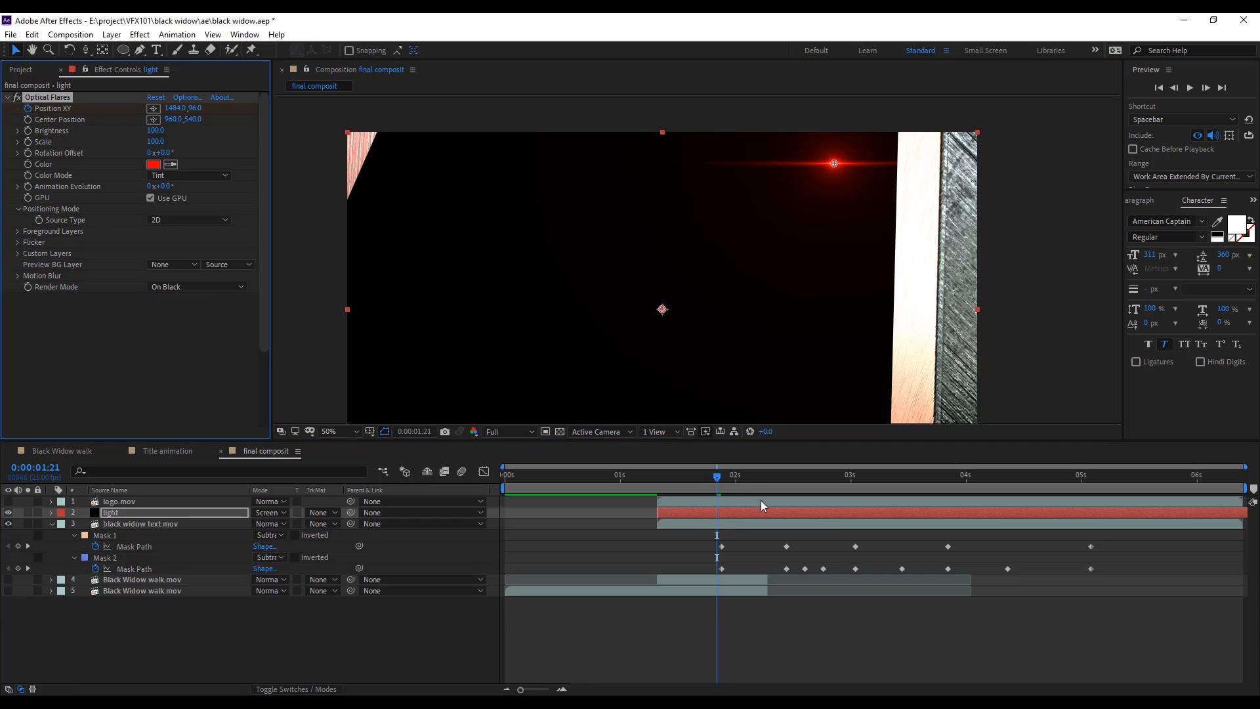
key("u")
left_click_drag(717, 480, 722, 481)
left_click_drag(718, 535, 723, 527)
- Keyframe the flare's Position XY to follow the end of WIDOW's mask line from 0:00:02:11 through 0:00:05:02
left_click_drag(722, 477, 786, 486)
left_click_drag(834, 163, 882, 199)
left_click_drag(787, 476, 722, 482)
left_click_drag(782, 471, 854, 487)
left_click_drag(884, 197, 892, 275)
left_click(945, 480)
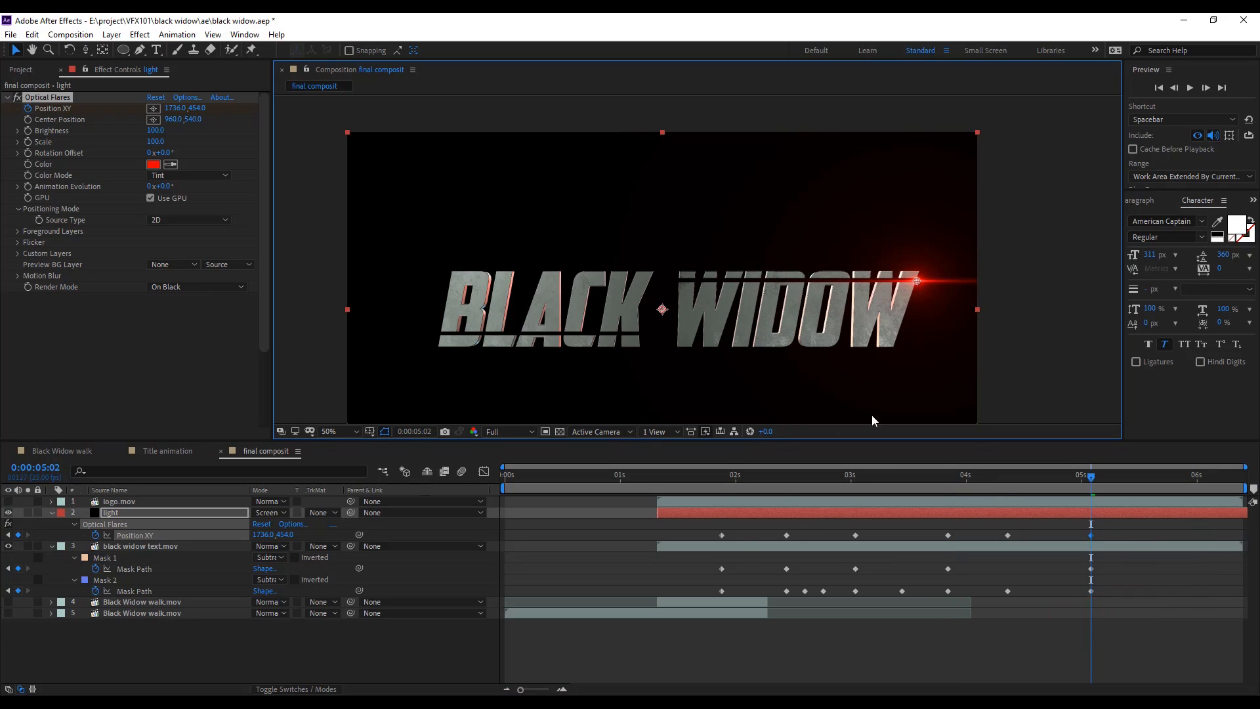
- Keyframe the flare's Brightness from 0 at the layer's start to 350 at 0:00:01:22 and preview the result
left_click_drag(648, 478, 724, 479)
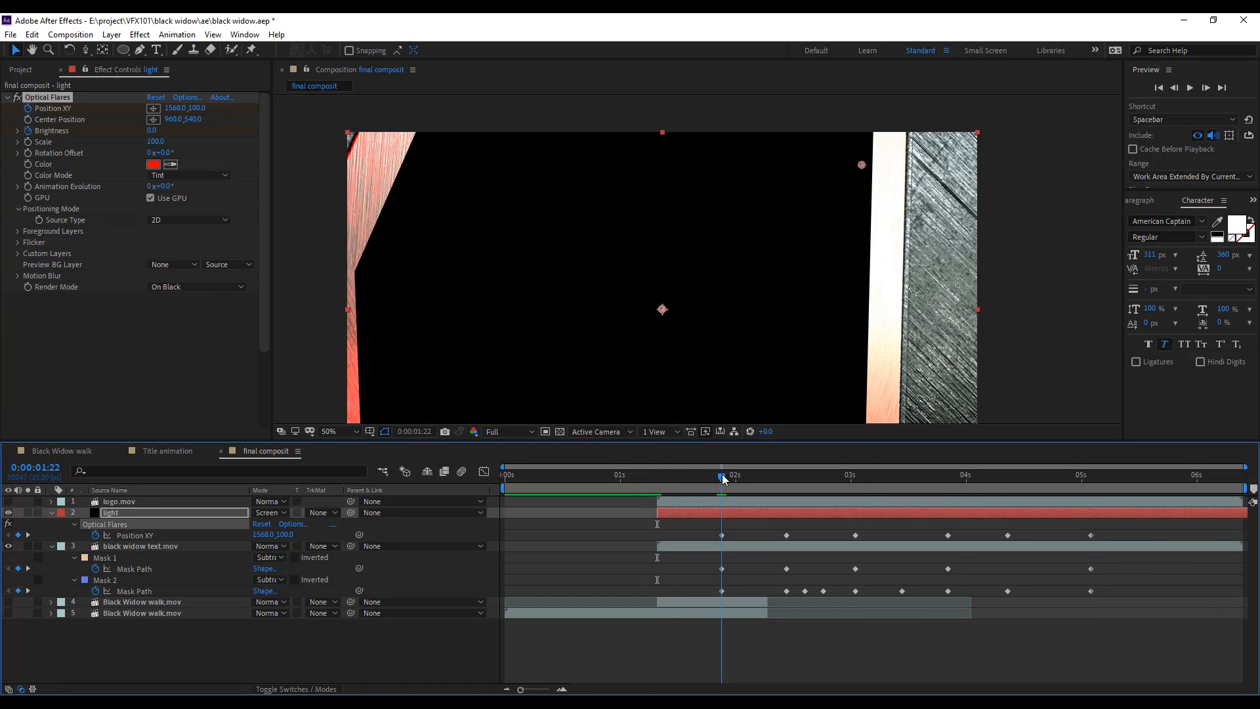
left_click_drag(153, 130, 166, 132)
left_click_drag(806, 473, 970, 502)
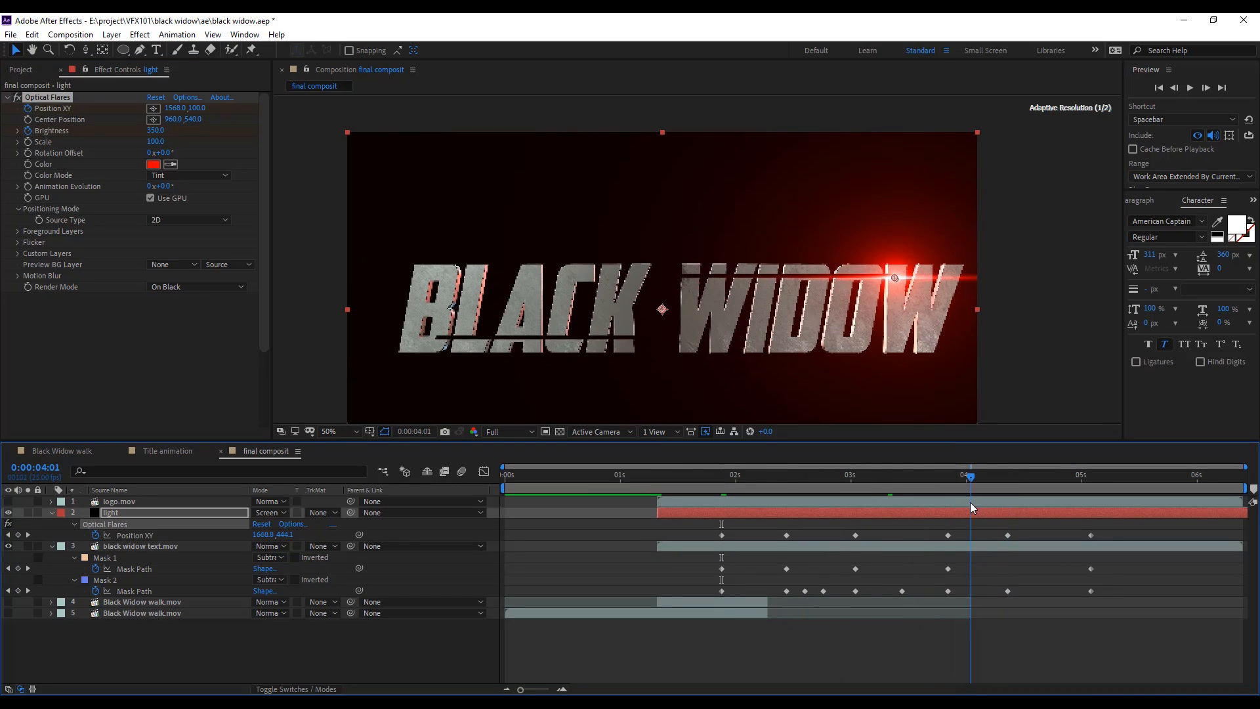
key("Page_Down")
key("Page_Down")
key("space")
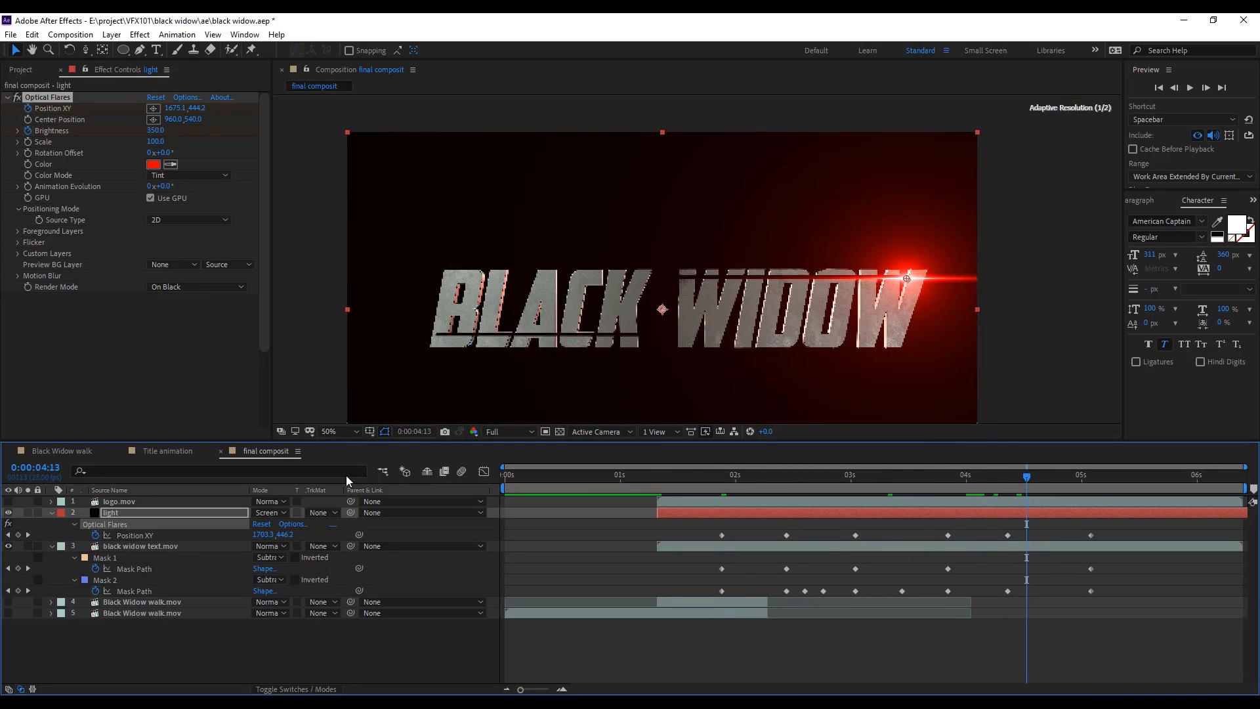
- Duplicate the light layer and position the copy's flare at the outer end of the lower mask line across BLACK
key("ctrl+d")
left_click_drag(748, 486, 841, 489)
left_click(805, 374)
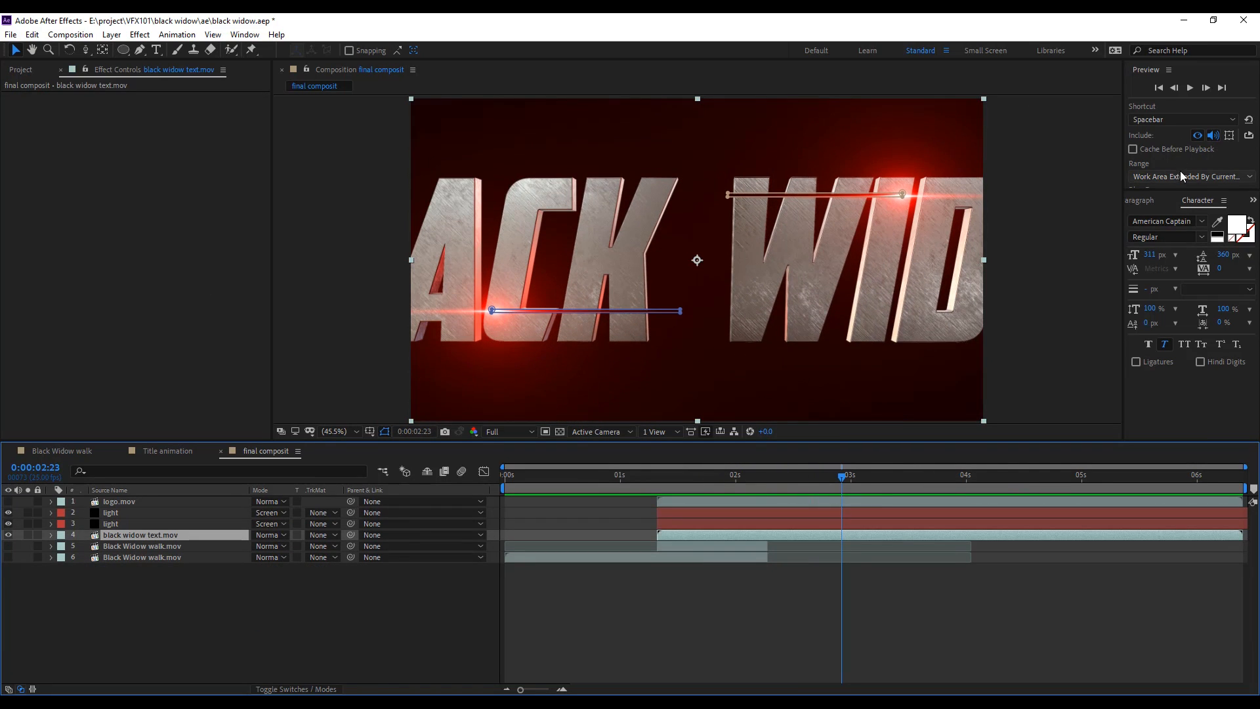
- Find the Gradient Wipe effect by searching for gradient and apply it to black widow text.mov
left_click(1251, 201)
left_click(1082, 224)
type("gradient")
double_click(1183, 376)
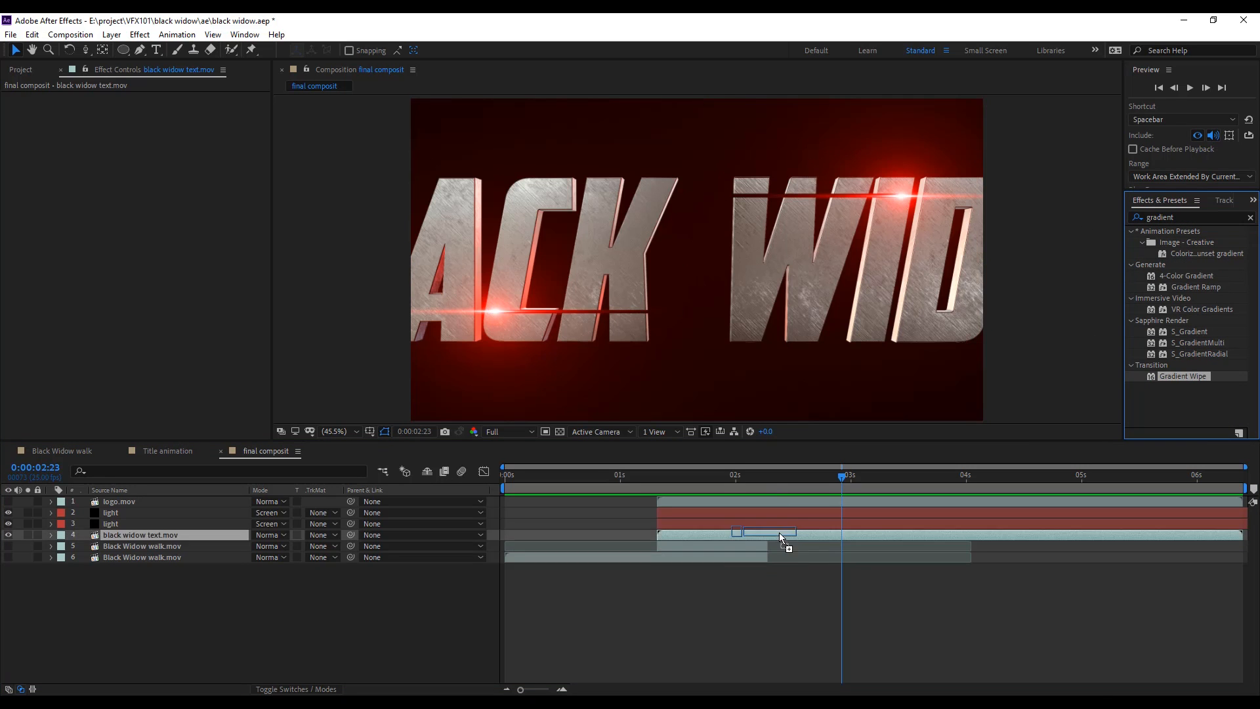
- Keyframe Gradient Wipe's Transition Completion from 100% at the text layer's start to about 0:00:05:09, with 14% Transition Softness
left_click_drag(151, 109, 199, 109)
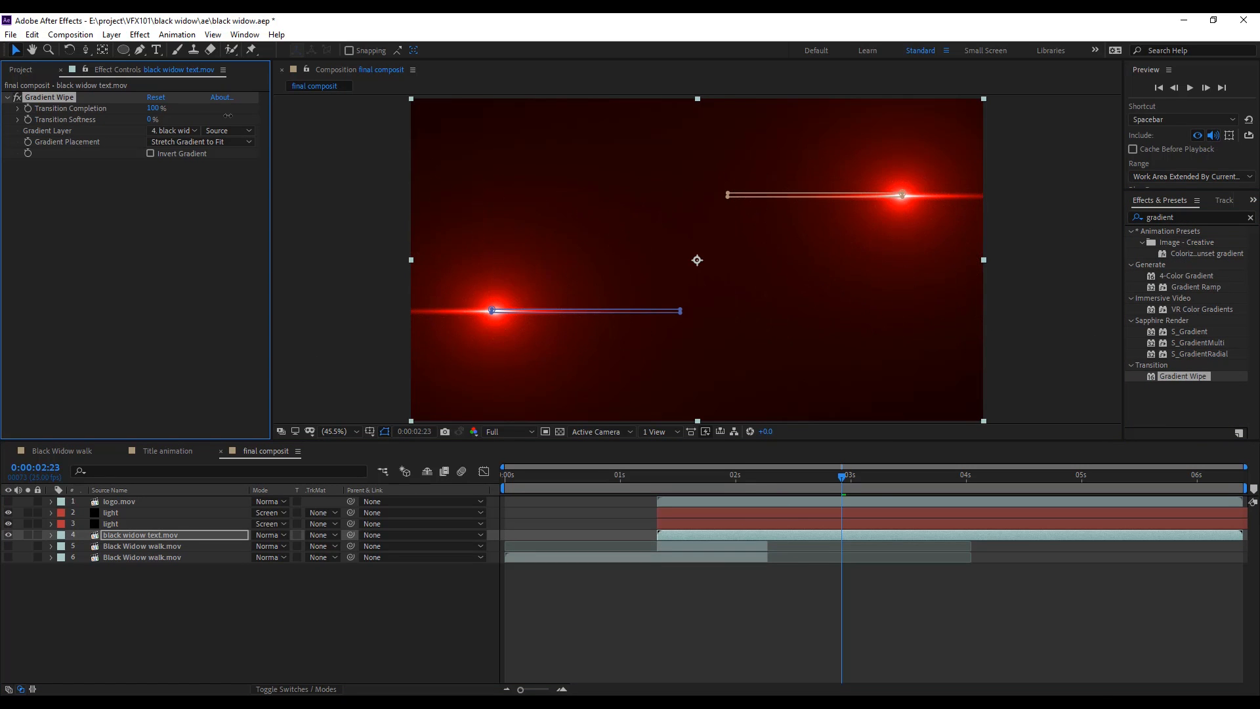
left_click(665, 483)
left_click_drag(703, 484, 665, 483)
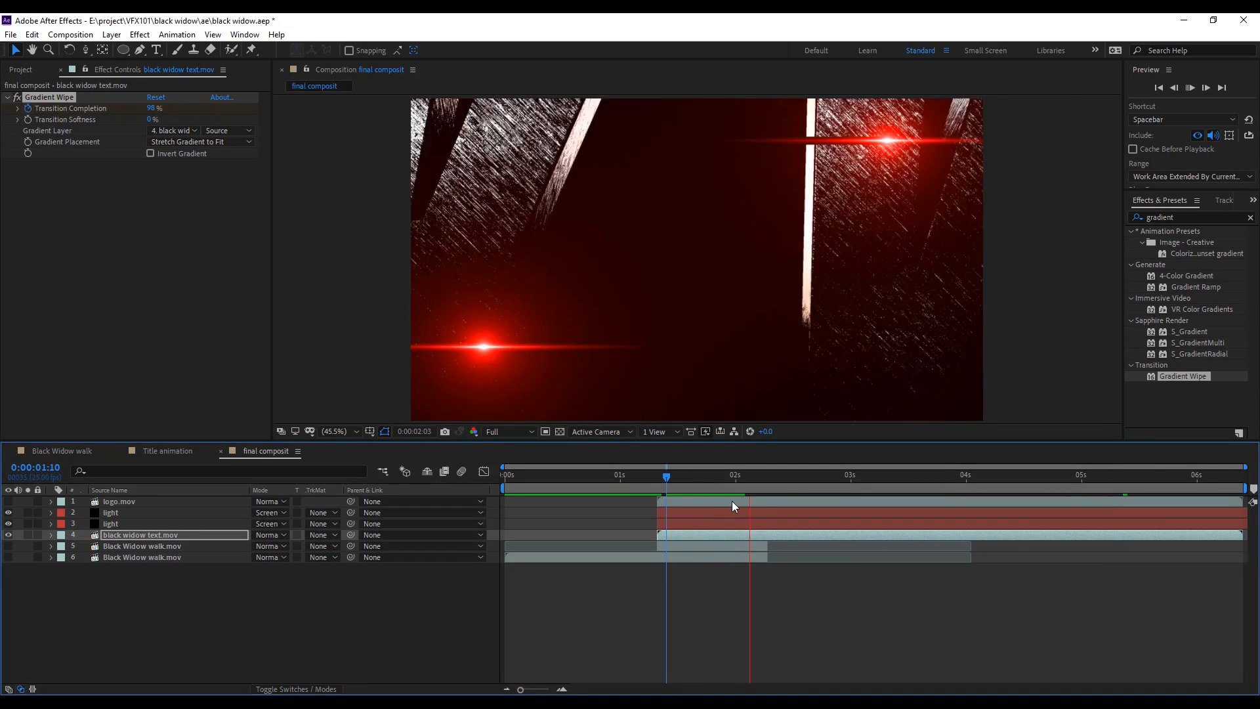
left_click(958, 482)
key("u")
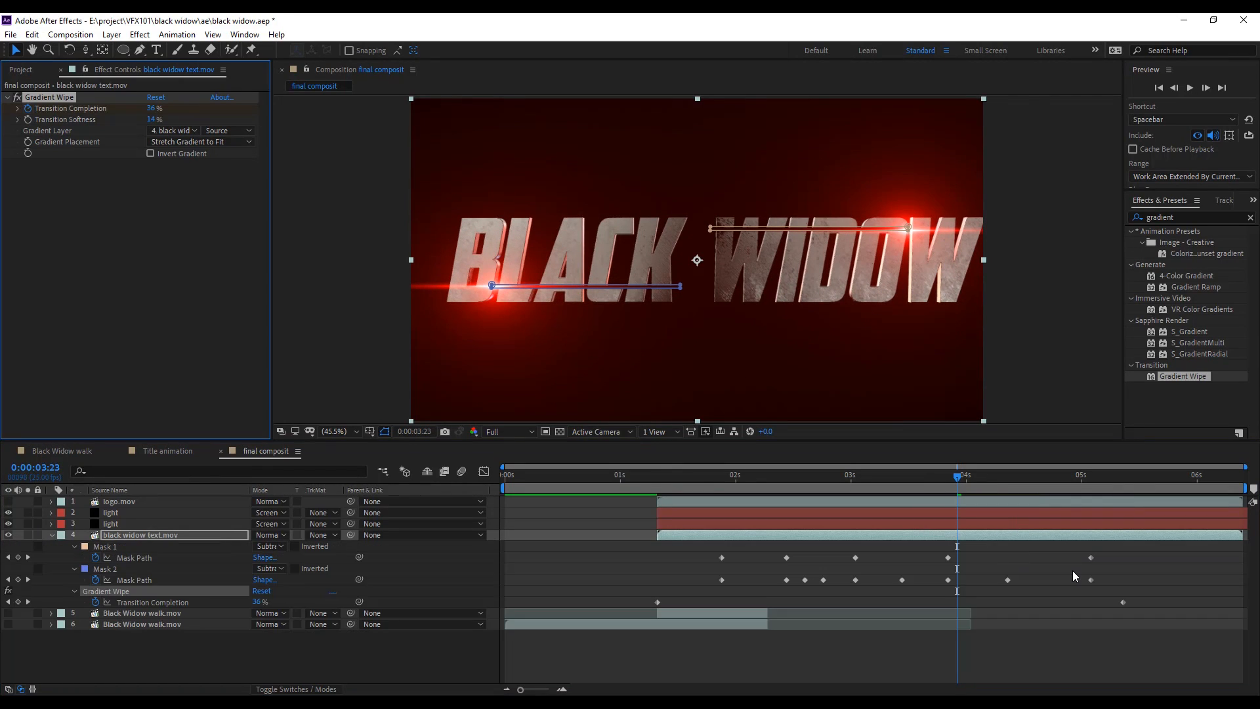